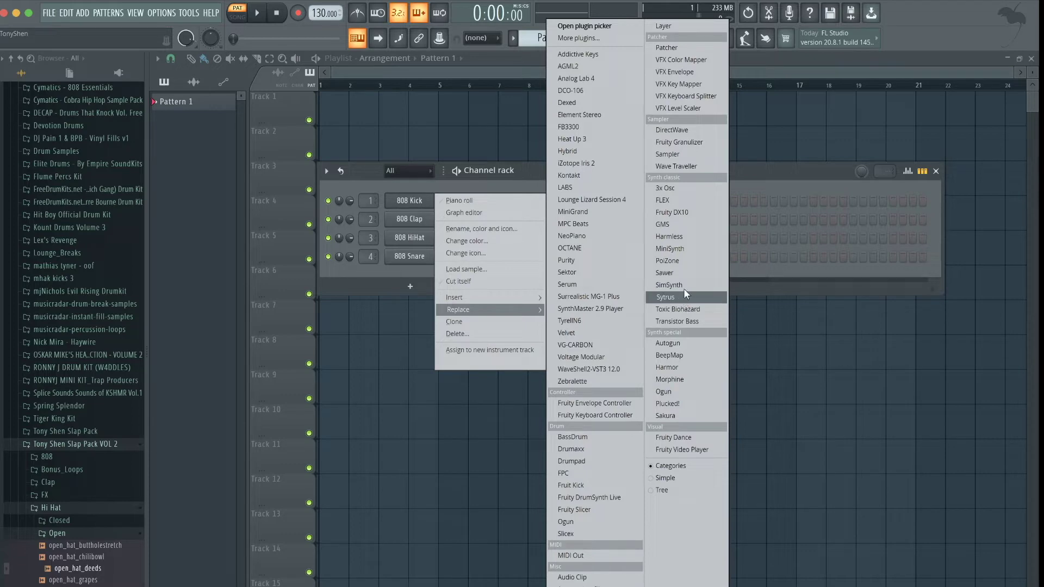
- Replace the 808 Kick channel with a FLEX instrument and show the presets of its Essential Pianos pack
click(696, 200)
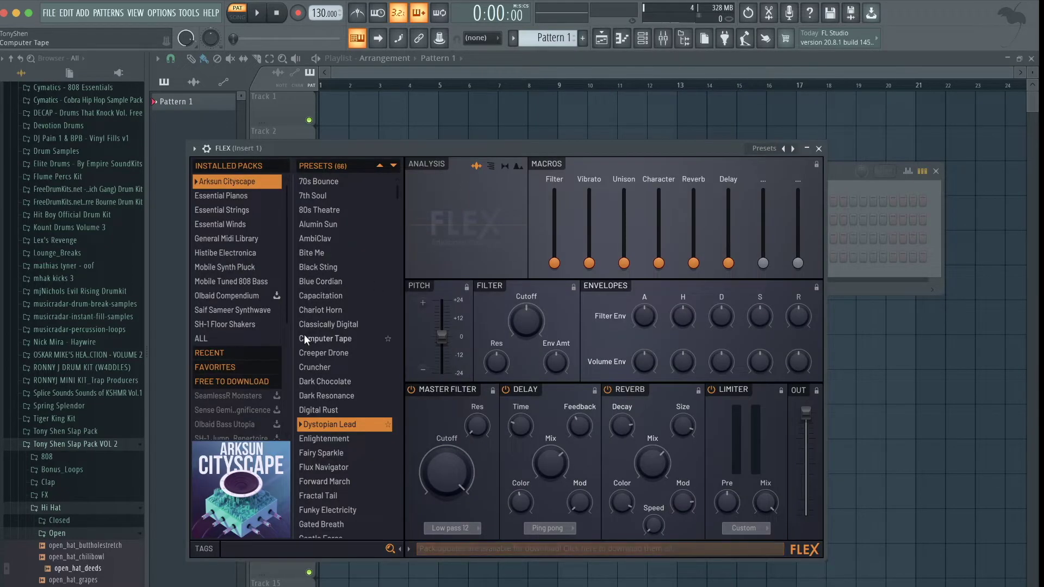
click(243, 197)
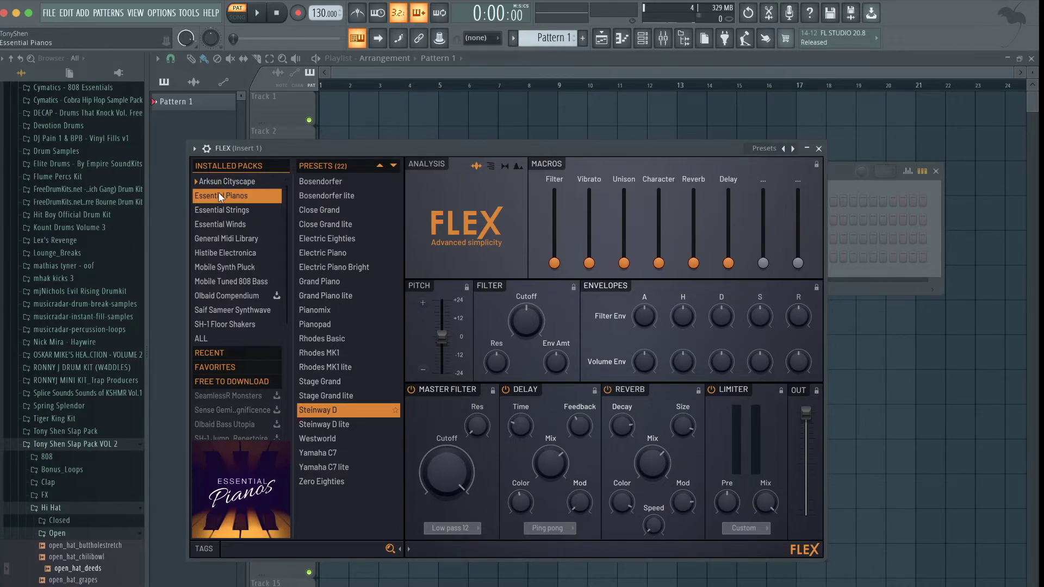
drag(348, 149, 354, 191)
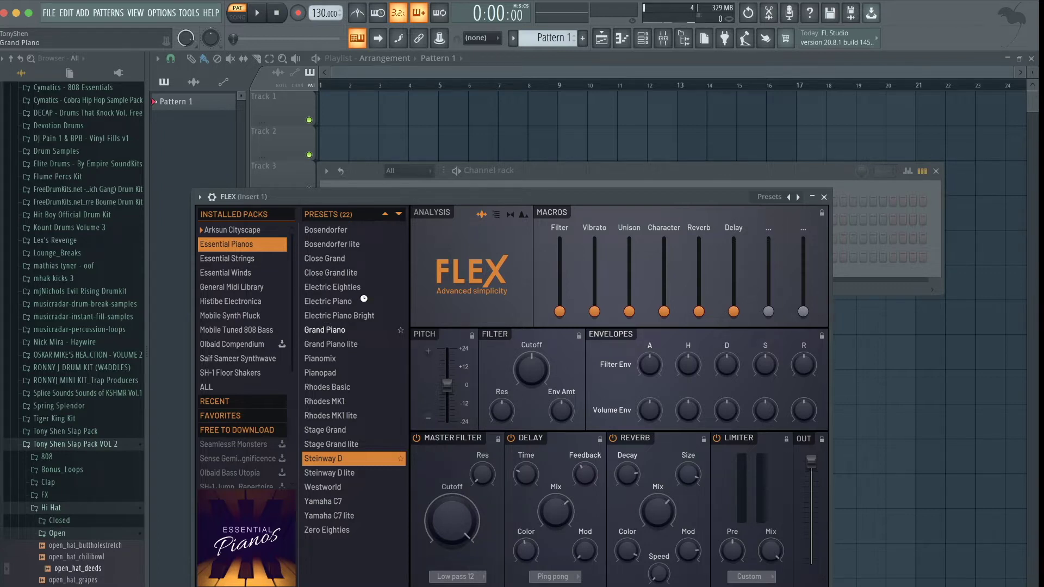
- Try the Grand Piano preset in FLEX, and load the Steinway D preset in its place
click(342, 329)
click(507, 169)
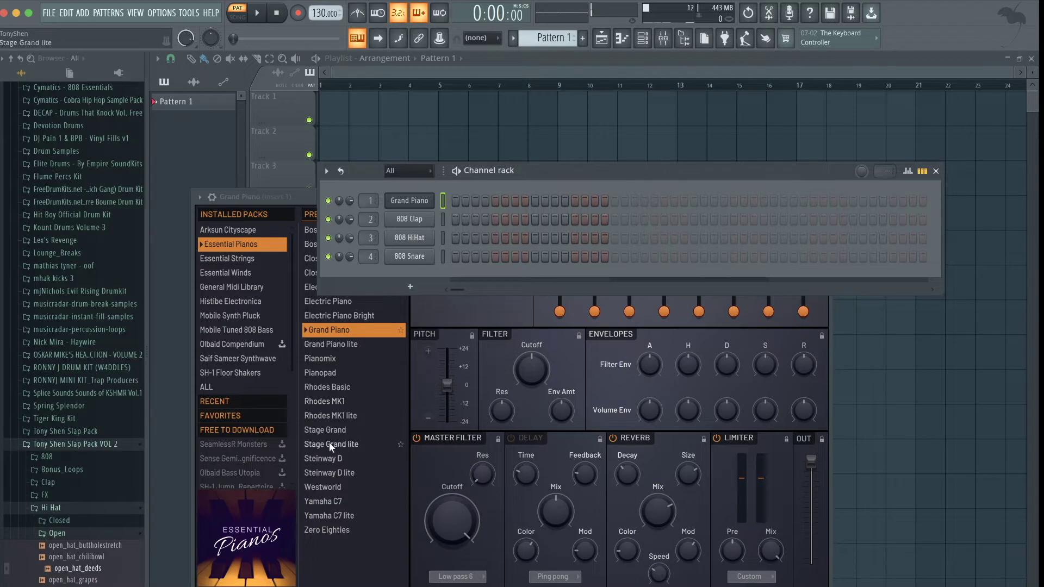
click(325, 458)
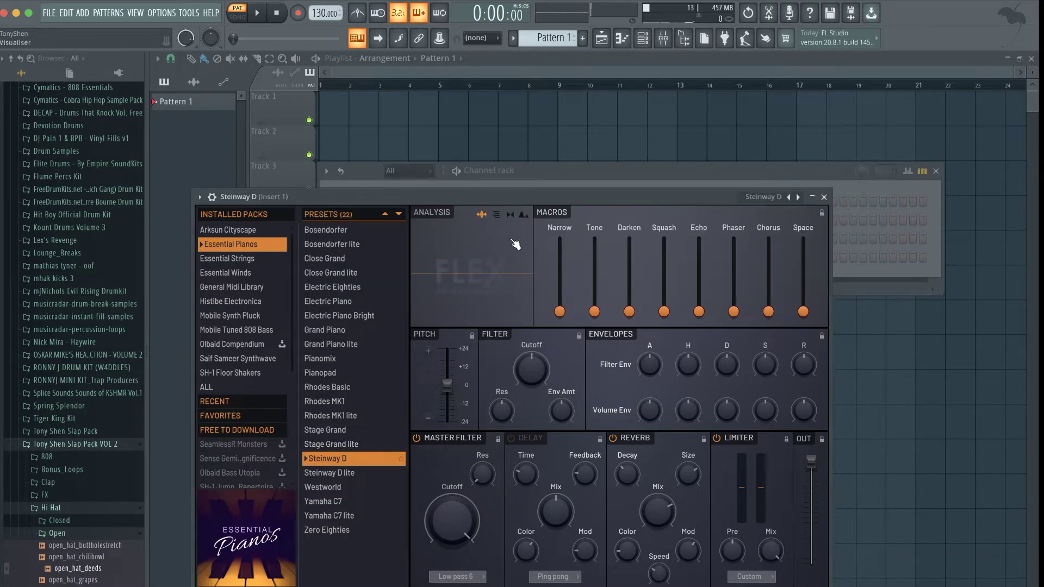
click(512, 170)
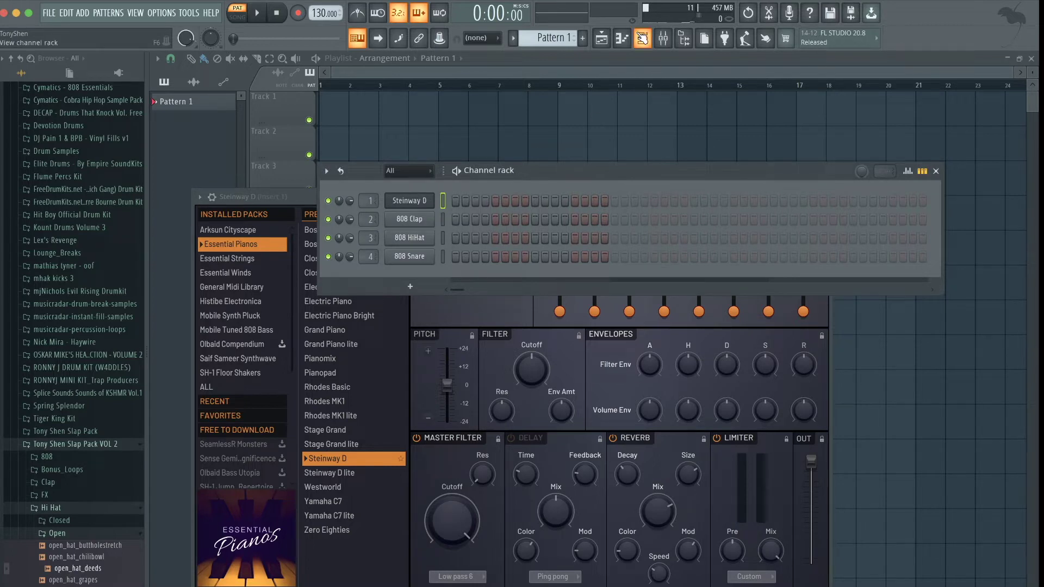
- Set the project tempo to 144 BPM and open the piano roll for the Steinway D channel
click(323, 18)
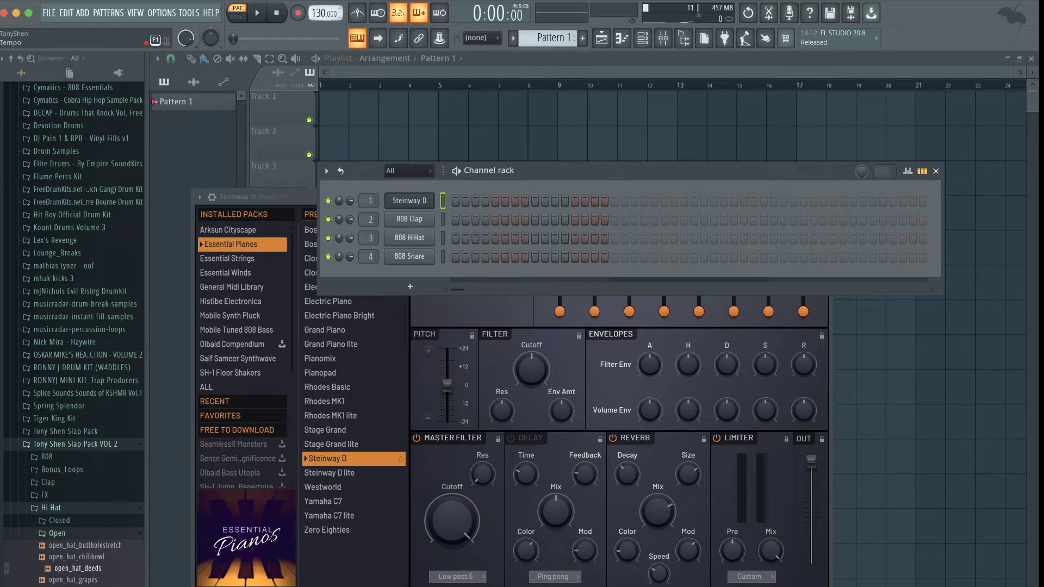
drag(324, 18, 324, 14)
key(F7)
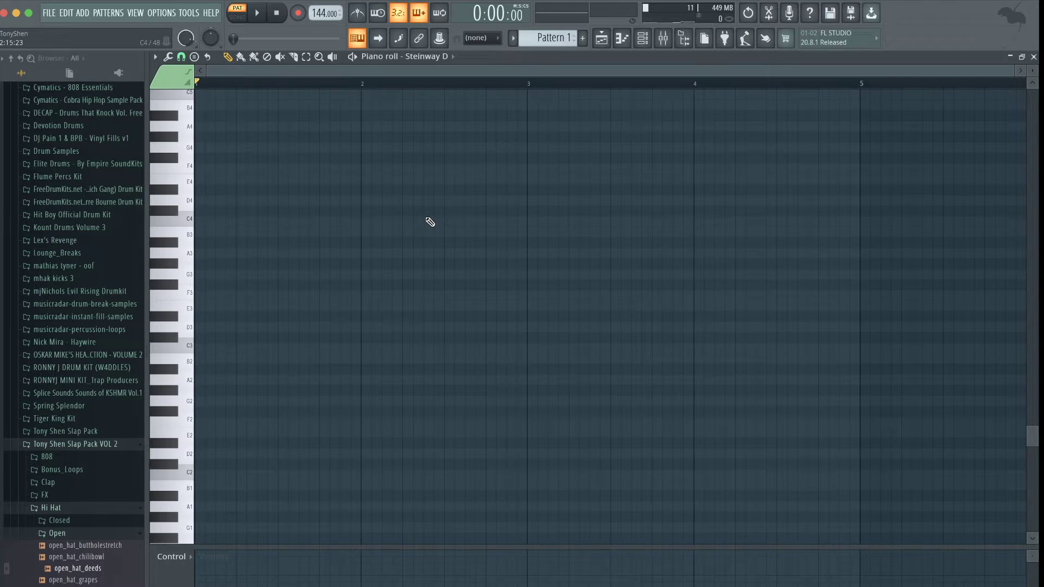
- Draw a chord of two-step notes on F#6, D6 and B5 at the start of bar 1
scroll(429, 222, up, 6)
scroll(429, 222, up, 2)
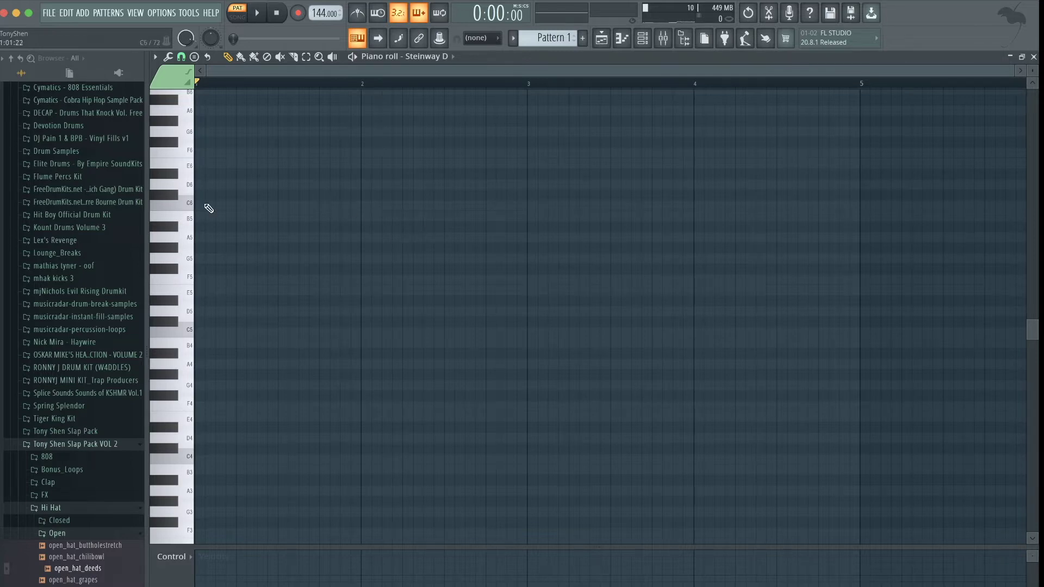
drag(212, 164, 177, 153)
click(199, 185)
click(206, 216)
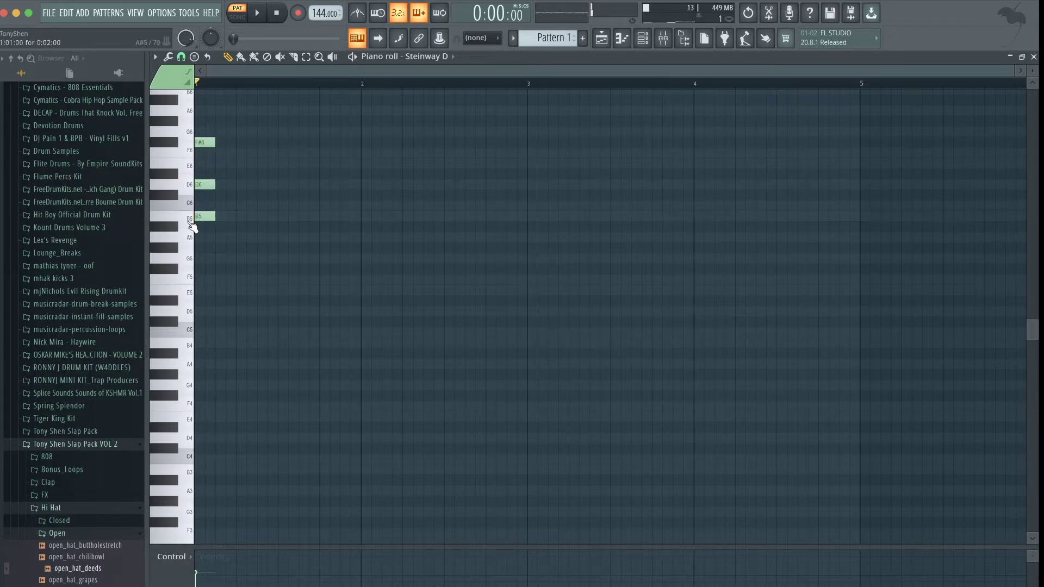
- Lengthen the three chord notes to 12 steps and play the chord back
drag(252, 272, 323, 161)
click(330, 164)
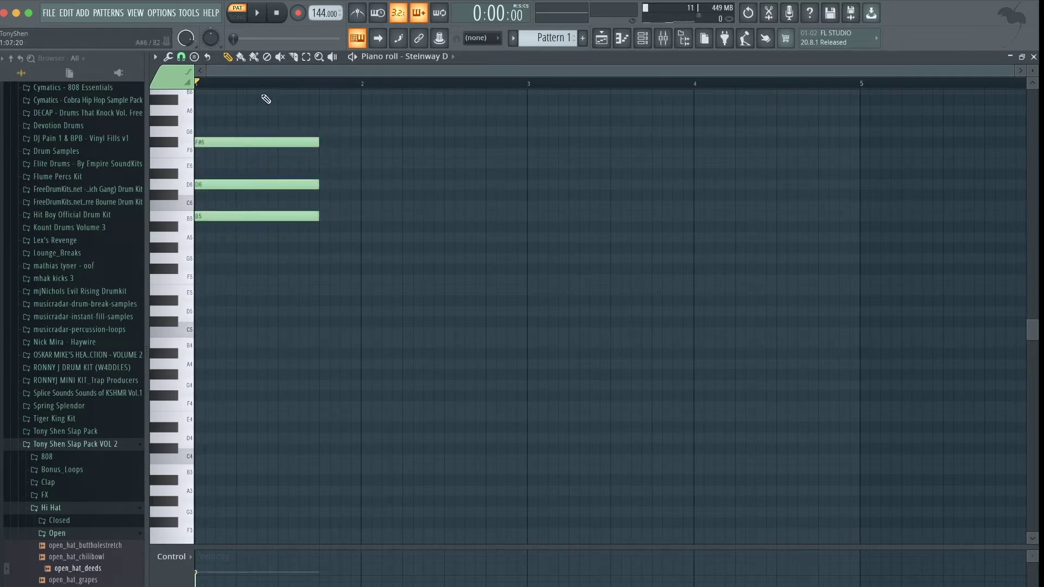
scroll(247, 94, up, 3)
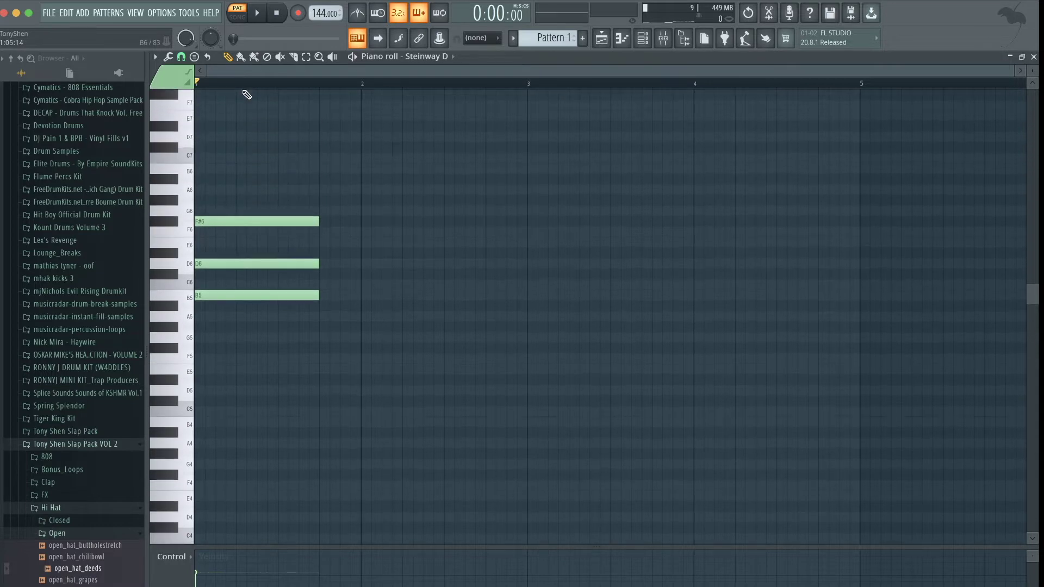
key(space)
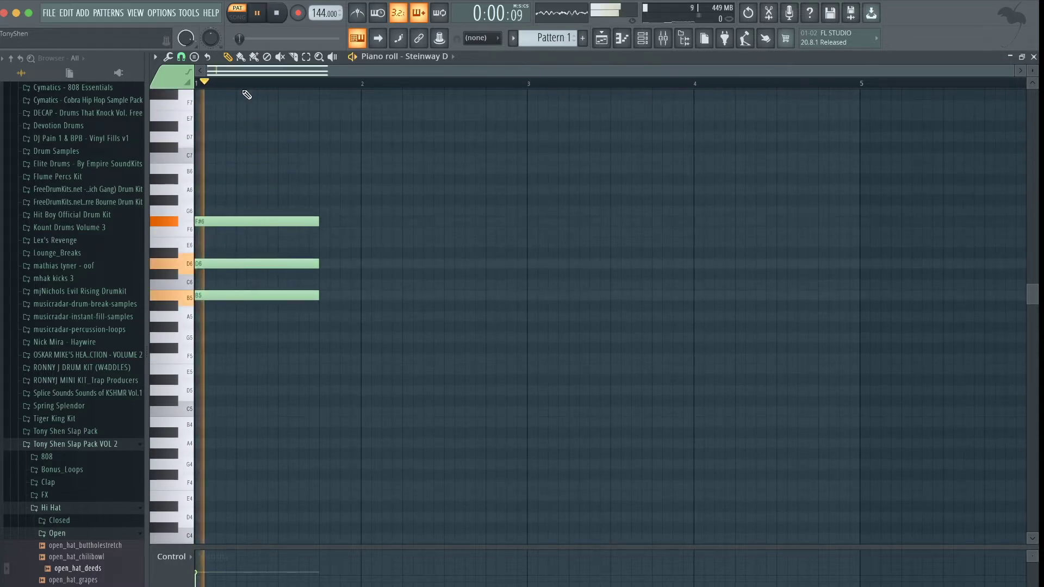
key(space)
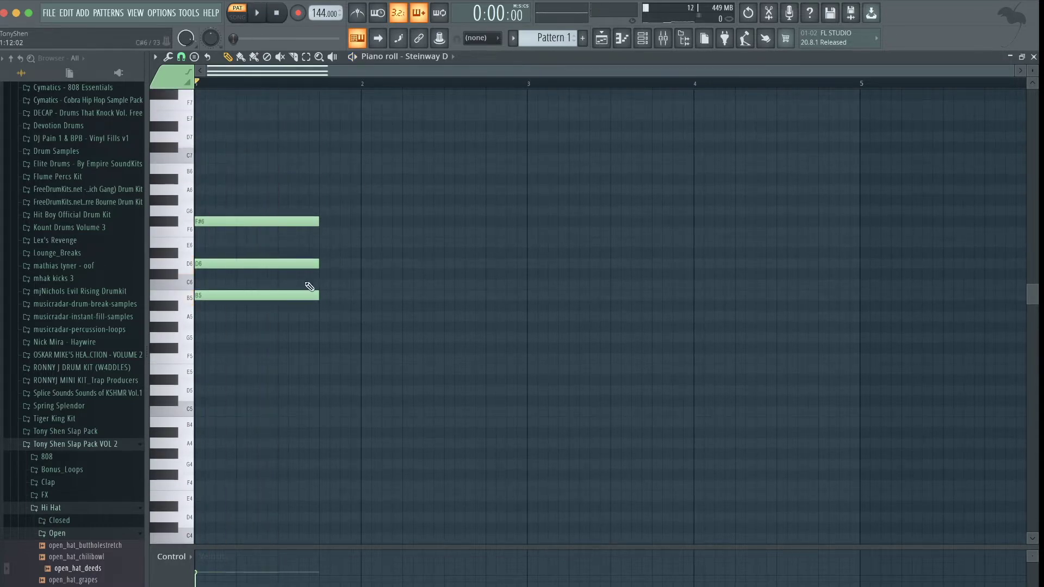
- Add a 12-step F#5 note beneath the first chord at the start of bar 1 and play it back
click(234, 318)
key(space)
key(space)
drag(215, 328, 201, 347)
key(space)
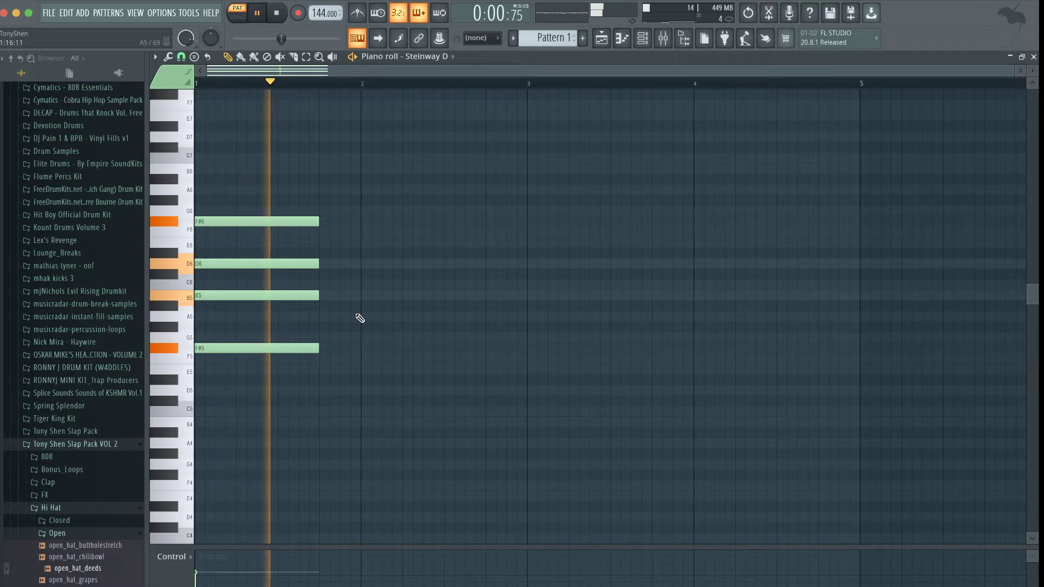
key(space)
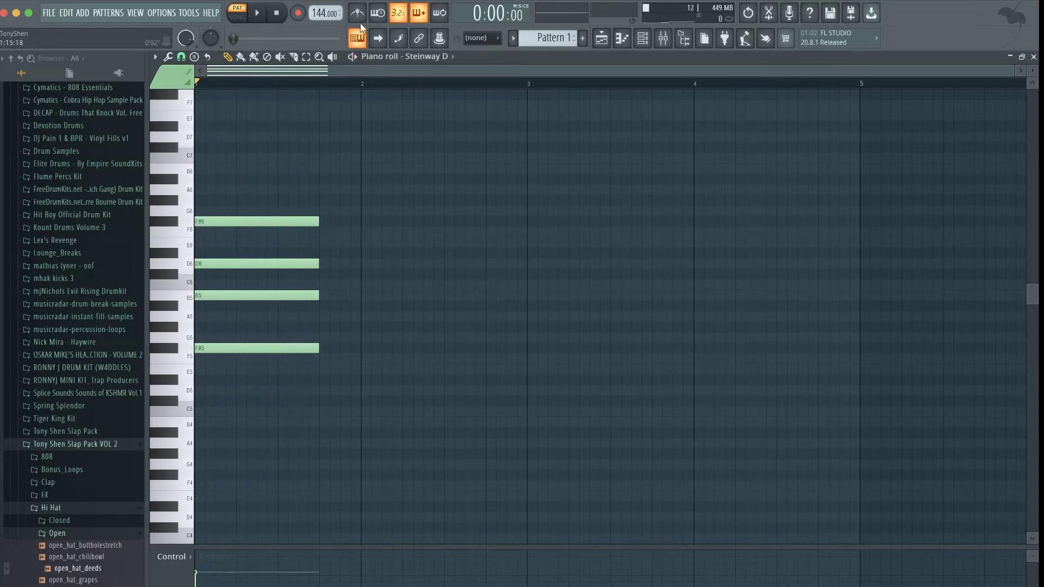
- Turn on the metronome and play the first chord against it
key(super+m)
key(super+space)
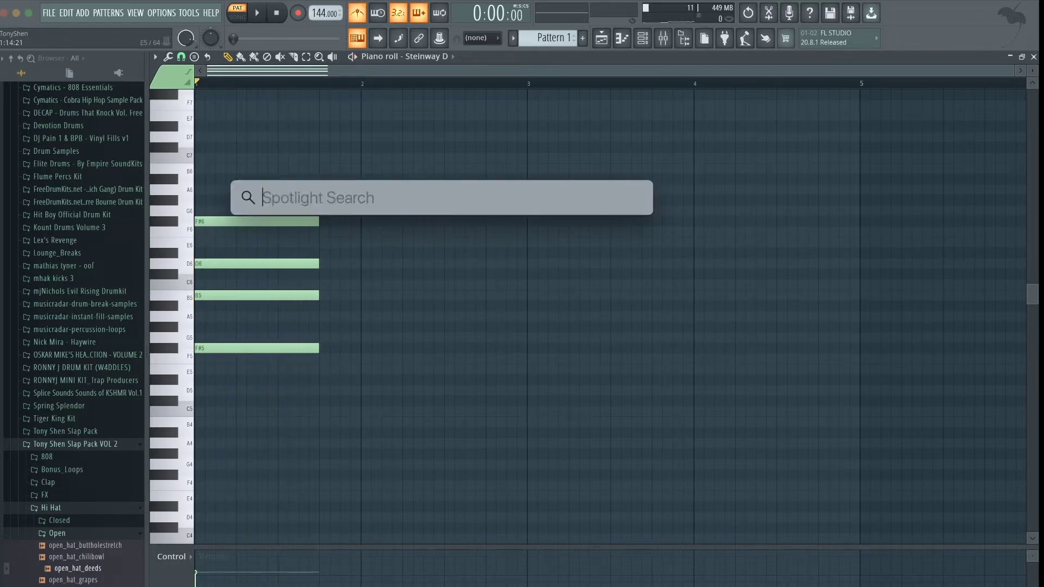
key(Escape)
key(space)
key(space)
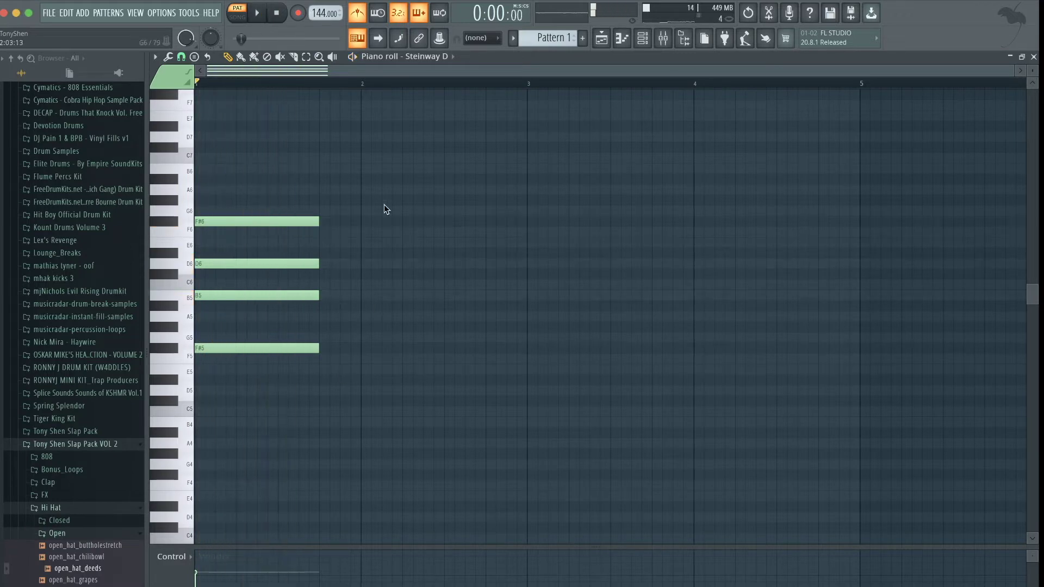
- Draw a second 12-step chord of A6, F#6 and D6 directly after the first chord, and play both back
click(322, 190)
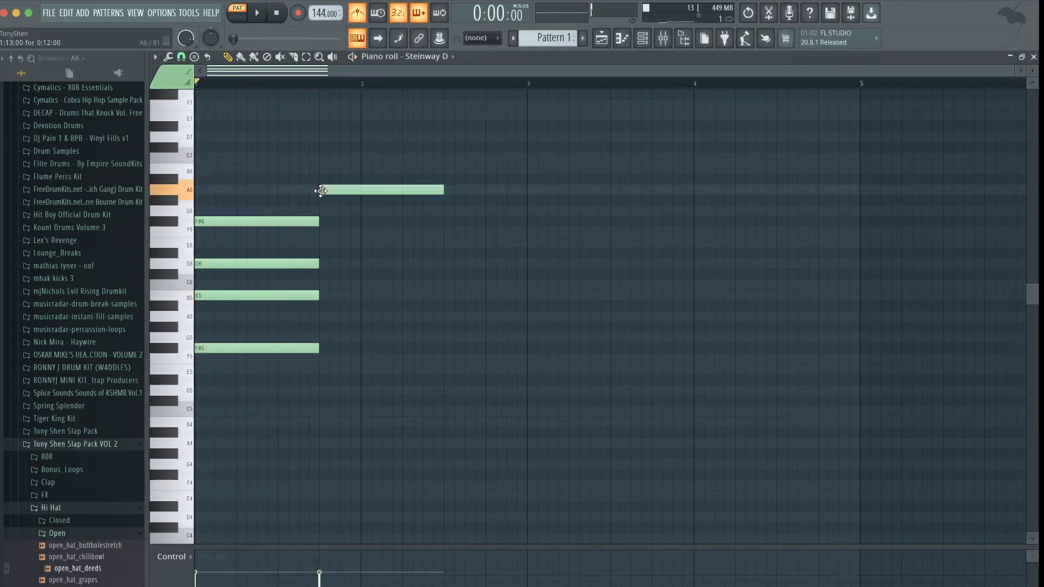
click(324, 220)
drag(324, 219, 320, 221)
click(326, 263)
drag(326, 263, 320, 263)
key(space)
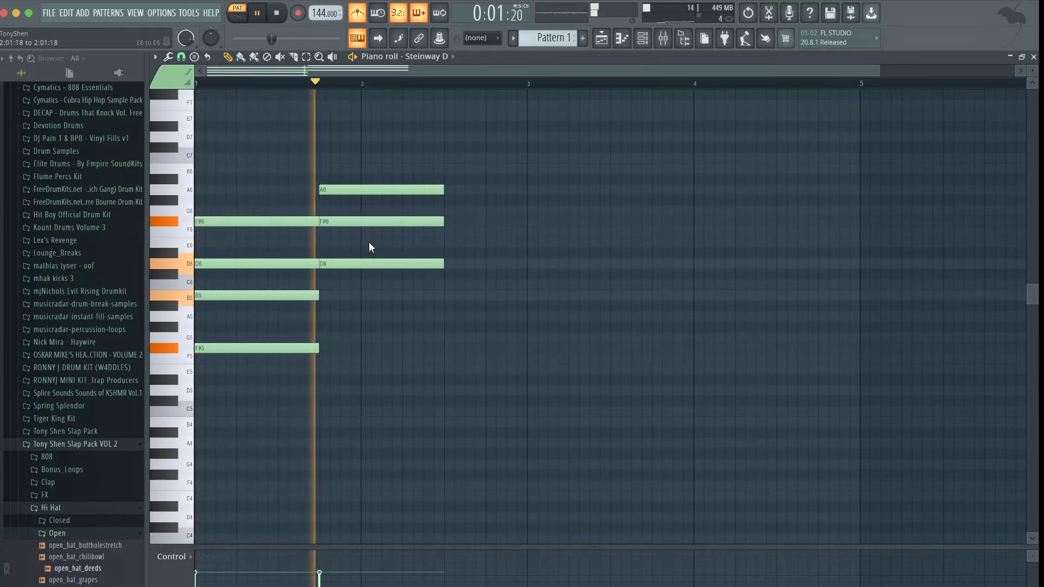
key(space)
- Add an A5 note under the second chord and lengthen all of its notes to the start of bar 3
drag(322, 317, 320, 319)
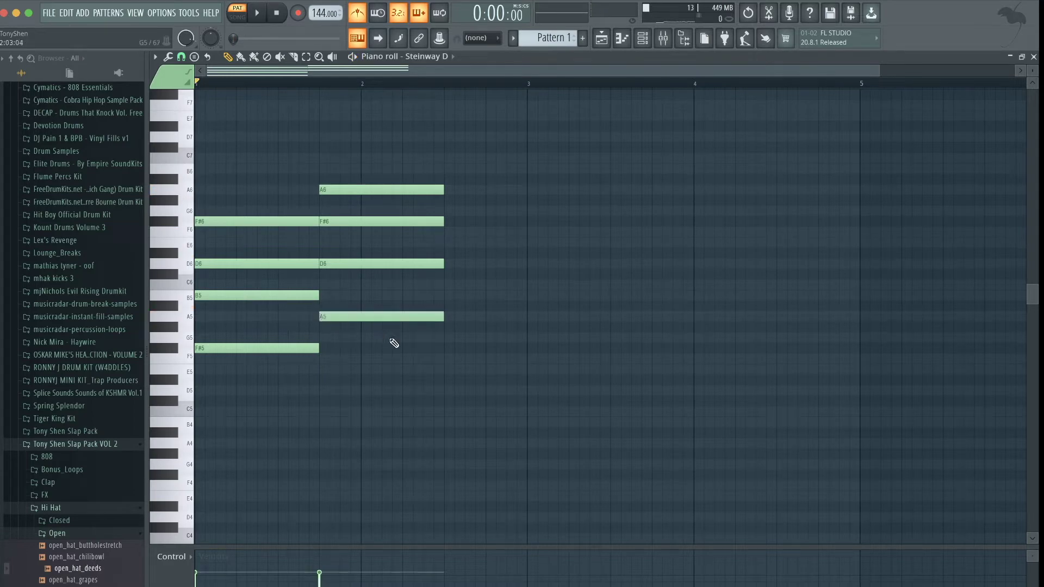
key(space)
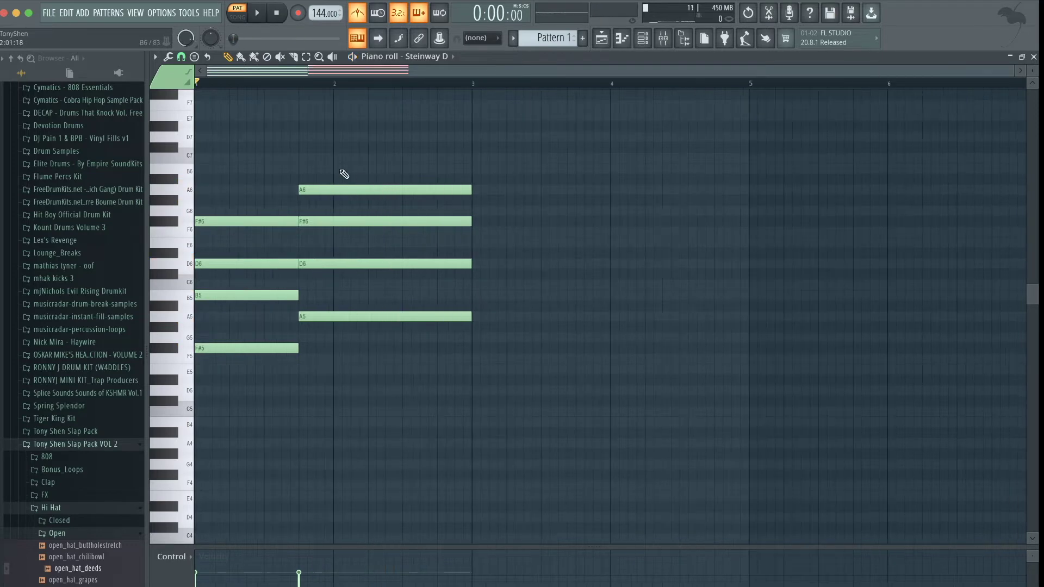
- Delete the A6 and F#6 notes from the second chord and play the pattern
drag(340, 164, 385, 218)
key(Delete)
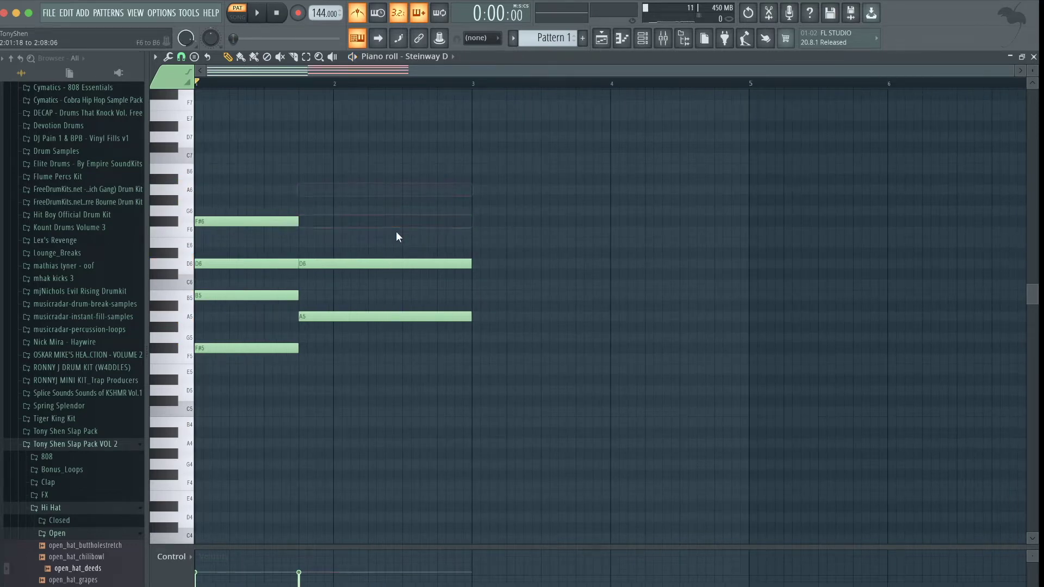
key(space)
- Rearrange the second chord so it consists of F#6, D6 and G5
drag(305, 264, 310, 221)
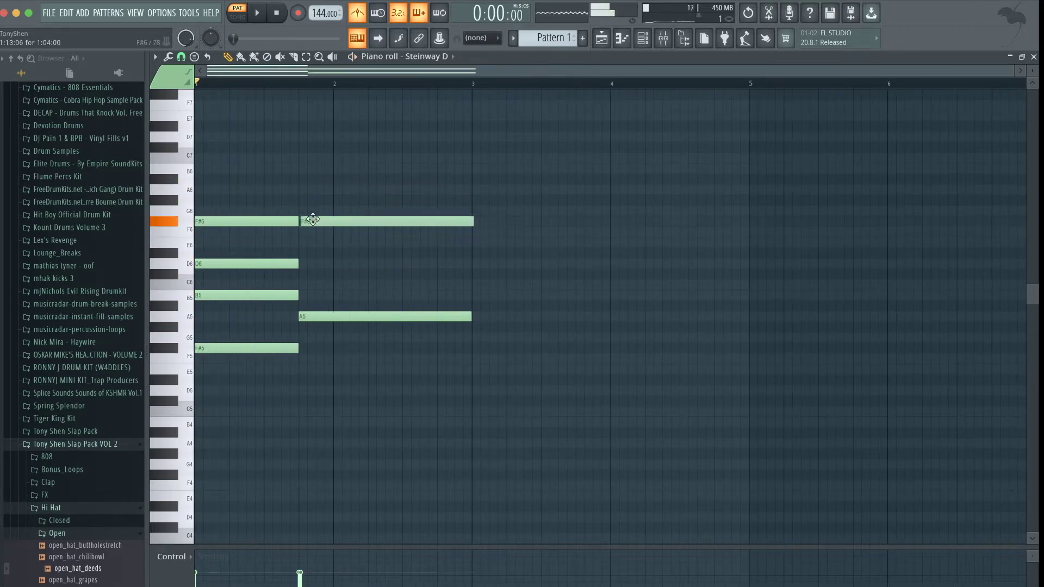
mouse_move(315, 314)
mouse_down()
mouse_move(313, 255)
mouse_move(309, 298)
mouse_up()
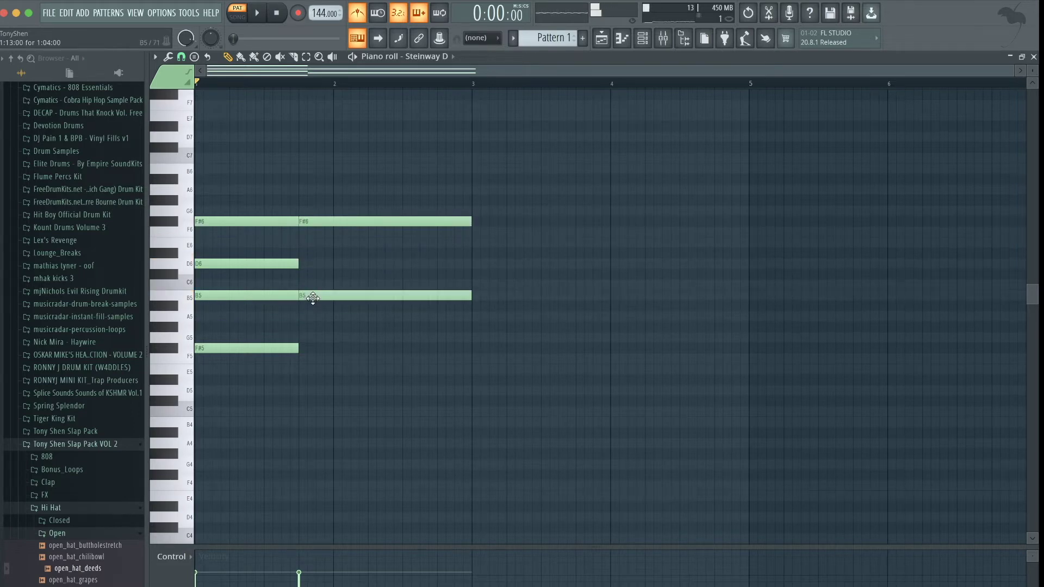
click(302, 338)
mouse_move(299, 344)
mouse_down()
mouse_move(303, 229)
mouse_move(304, 334)
mouse_up()
- Play back the two-chord progression several times to judge how it sounds
key(space)
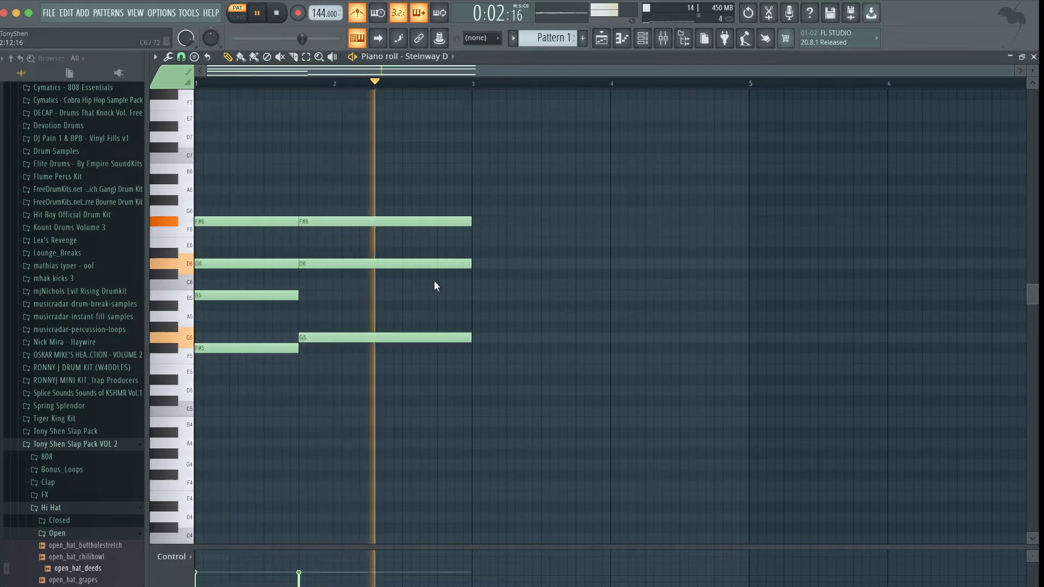
key(space)
key(space)
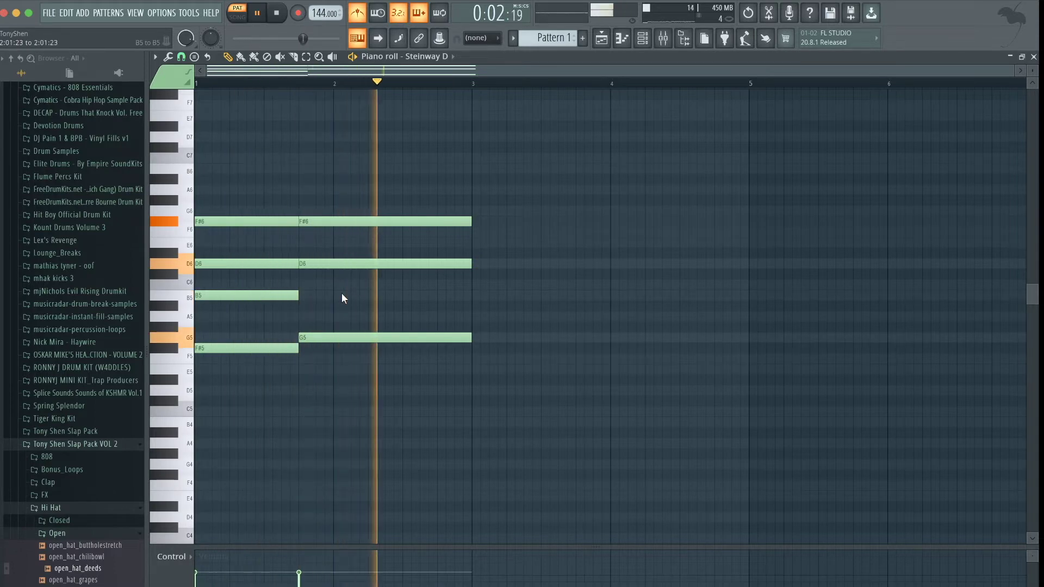
key(space)
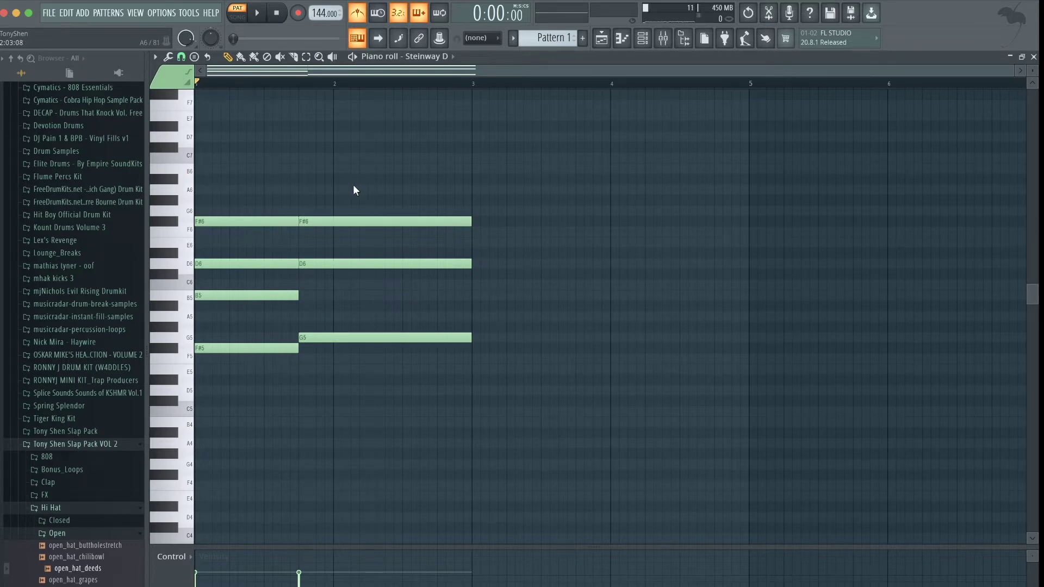
key(space)
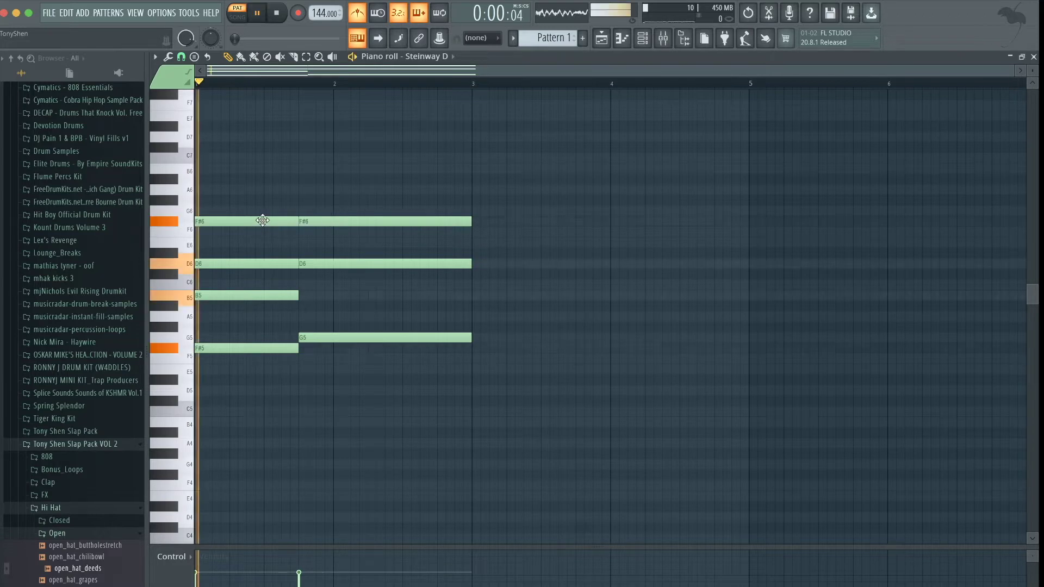
key(space)
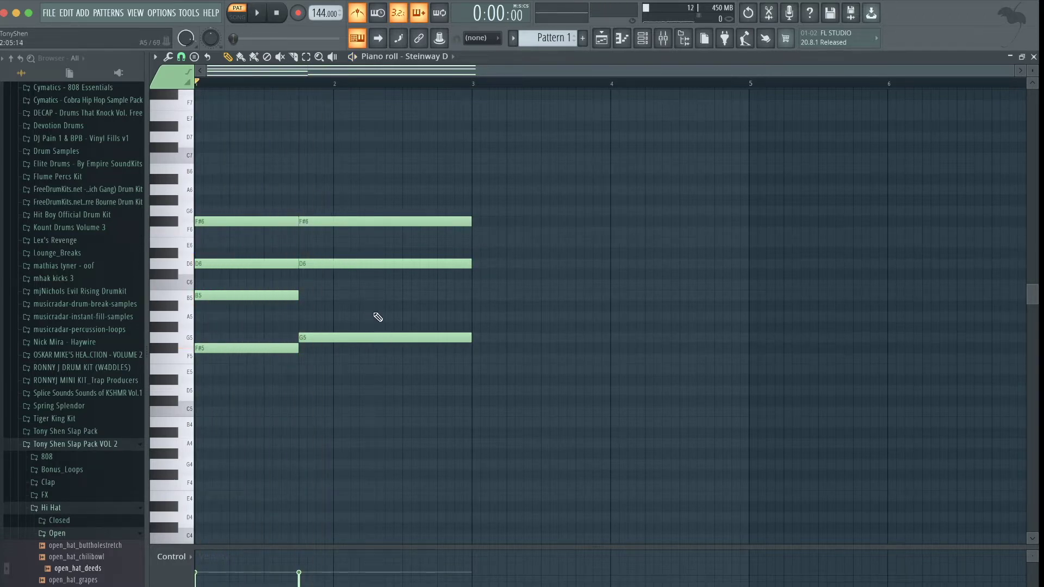
- Draw a third 12-step chord of A6, F#6 and D6 at the start of bar 3, and play the progression back
click(348, 334)
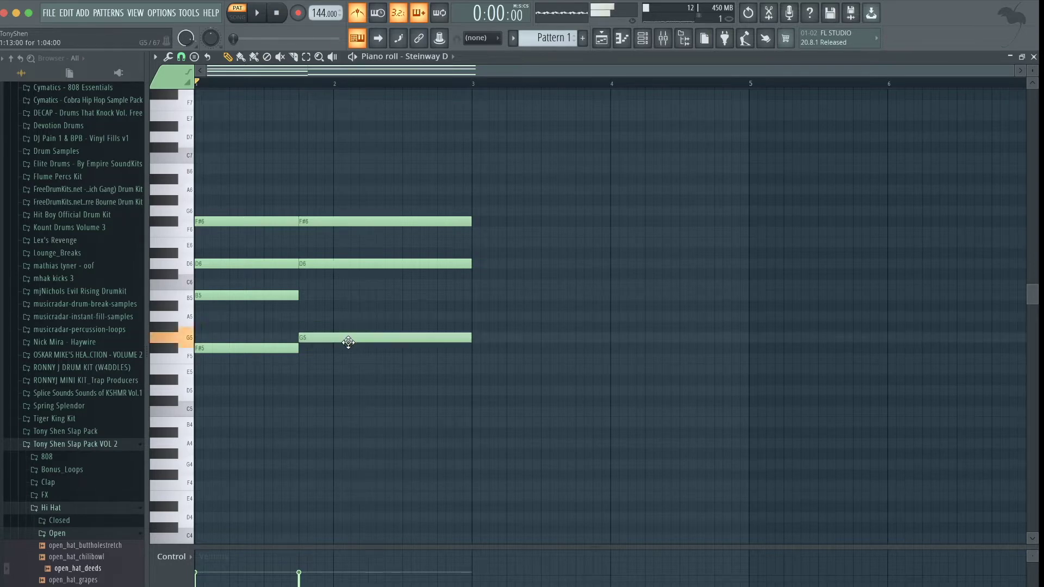
scroll(403, 188, down, 2)
click(404, 190)
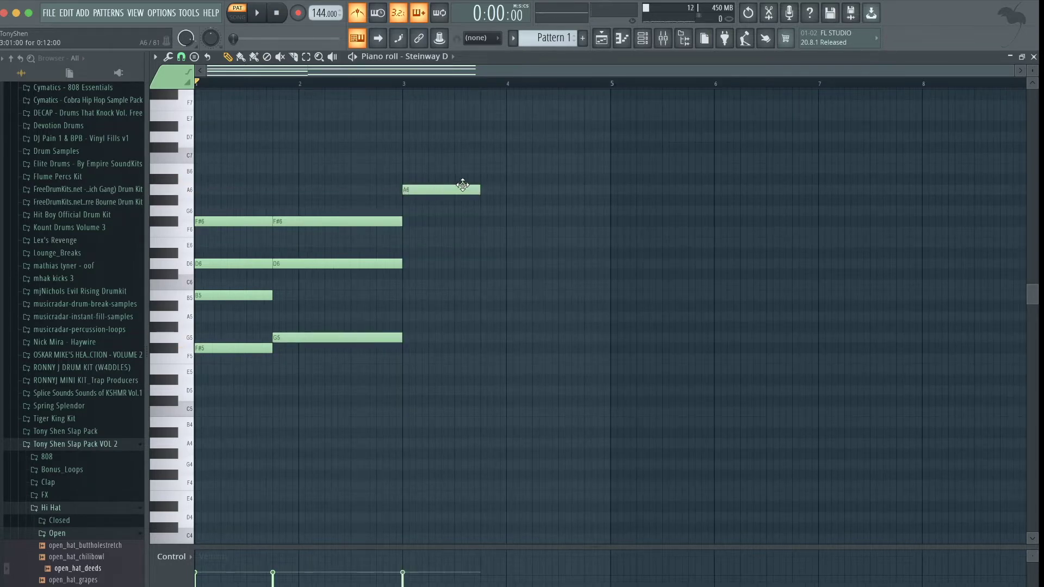
drag(411, 245, 403, 221)
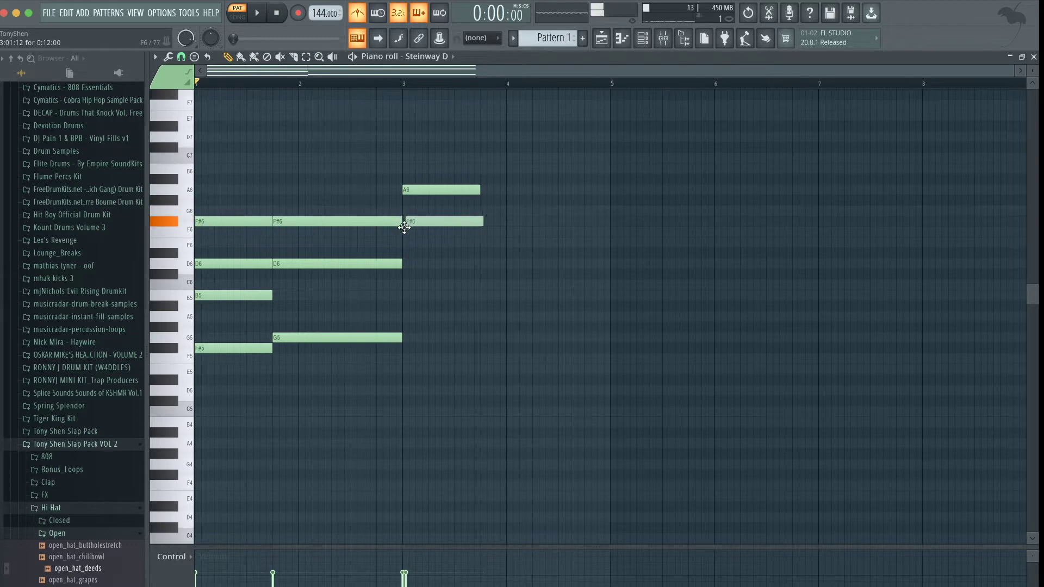
drag(419, 282, 403, 248)
key(space)
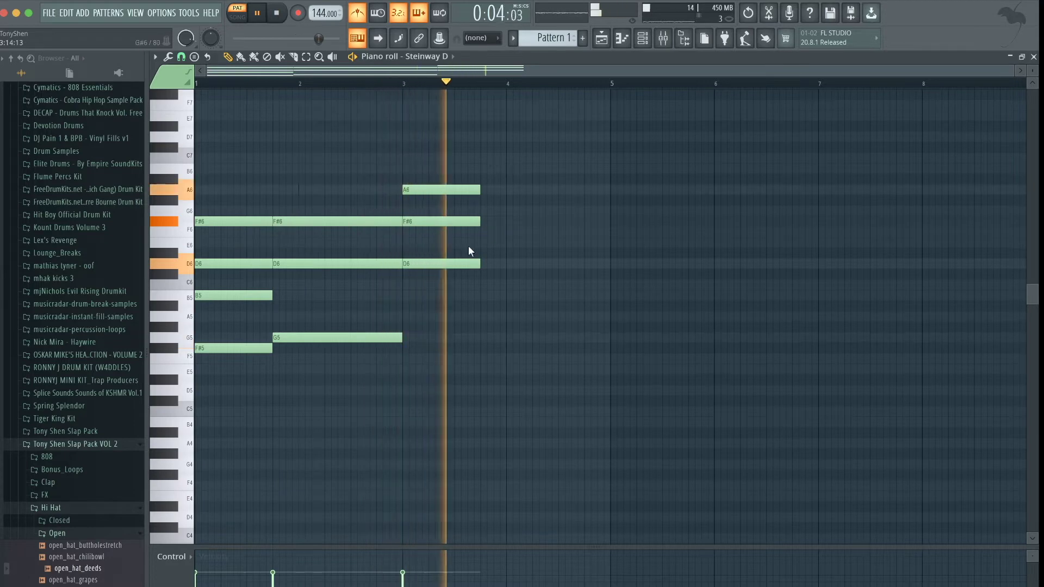
key(space)
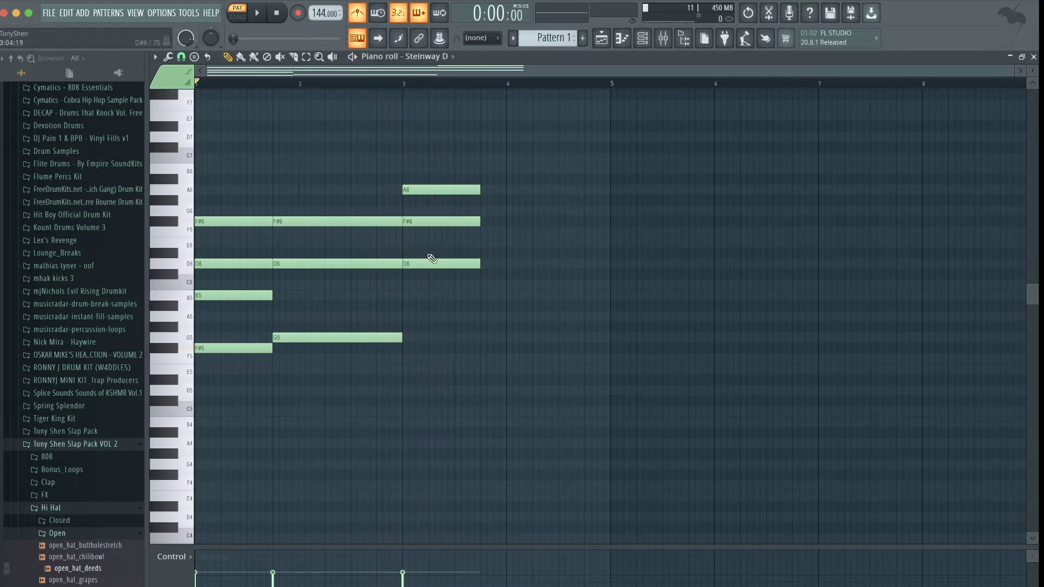
- Add a B5 note beneath the third chord at bar 3 and play the progression back
drag(417, 346, 415, 295)
key(space)
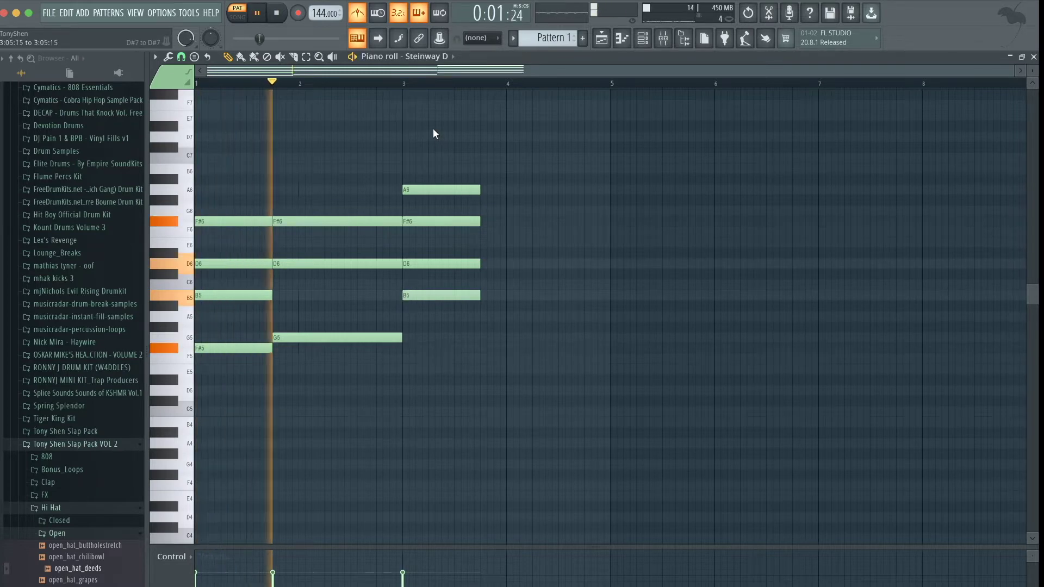
scroll(432, 128, up, 1)
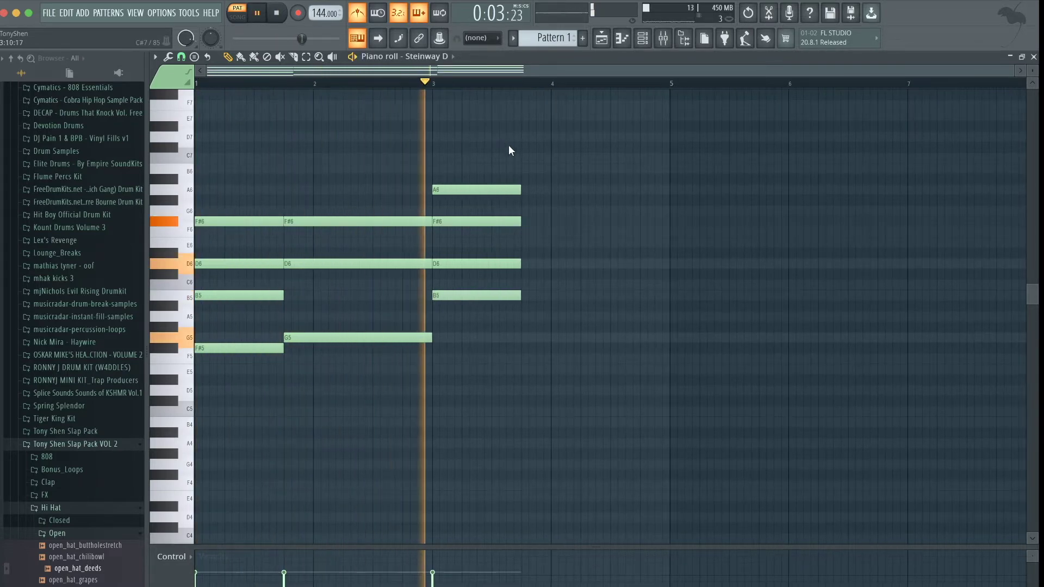
key(space)
- Copy the second chord (F#6, D6, G5) directly after the third chord, ending at bar 5, and play the pattern
click(531, 222)
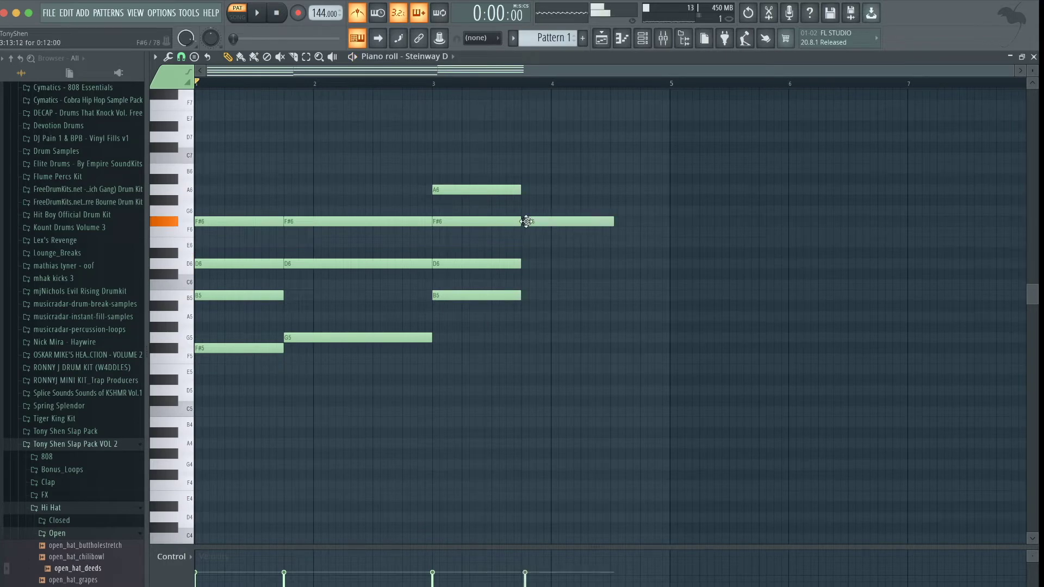
right_click(531, 221)
drag(358, 394, 553, 223)
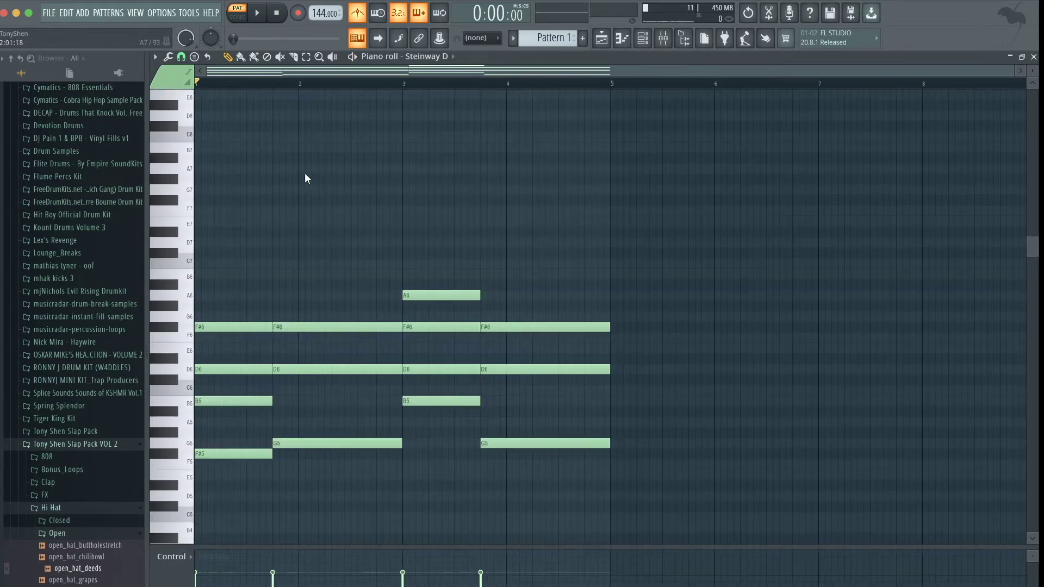
key(space)
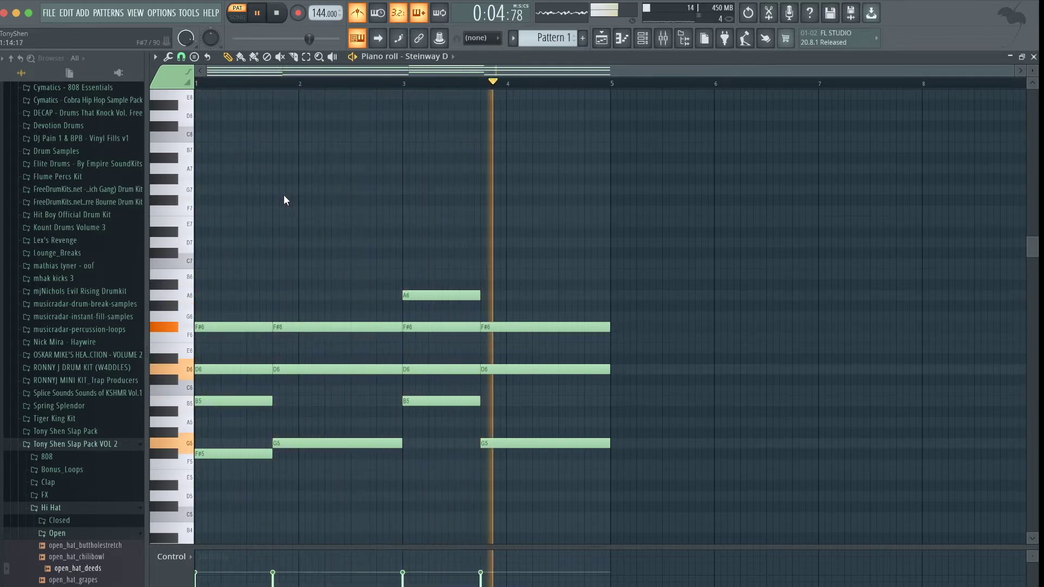
key(space)
- Play the opening of the four-chord progression repeatedly to work out a melody above it
scroll(261, 237, up, 1)
scroll(262, 238, up, 1)
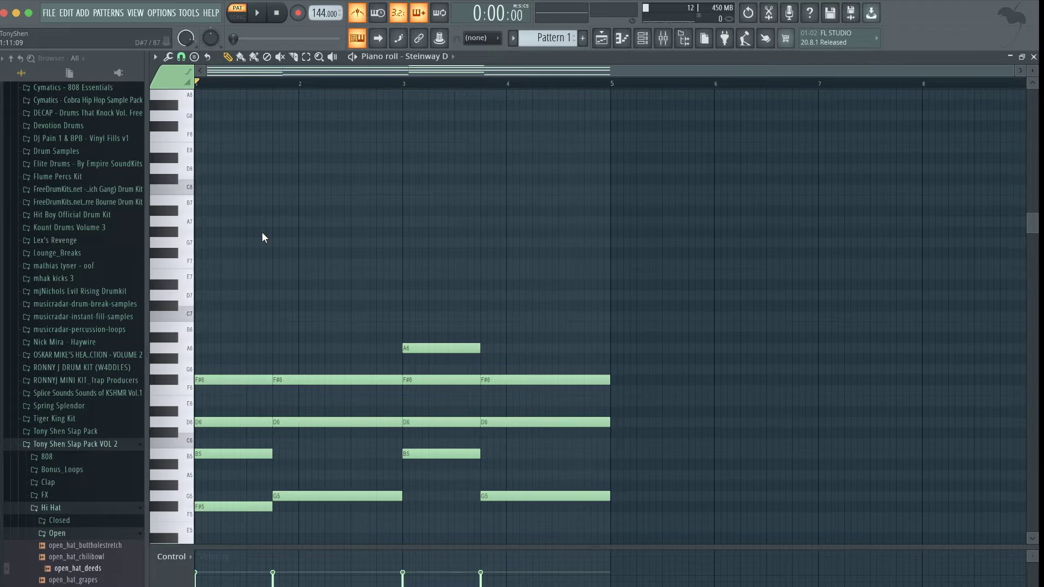
scroll(262, 232, up, 1)
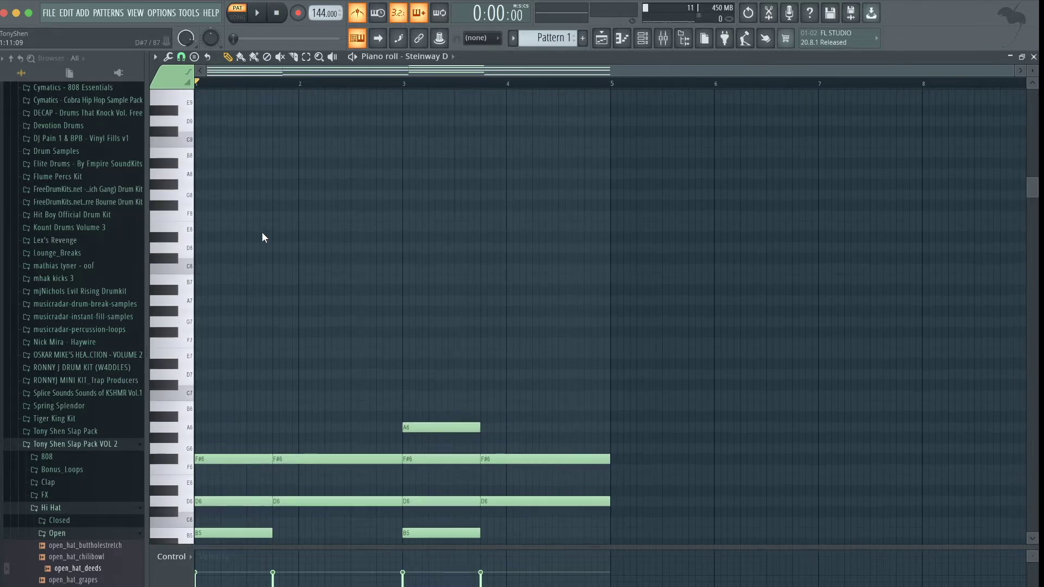
key(space)
key(space)
key(space)
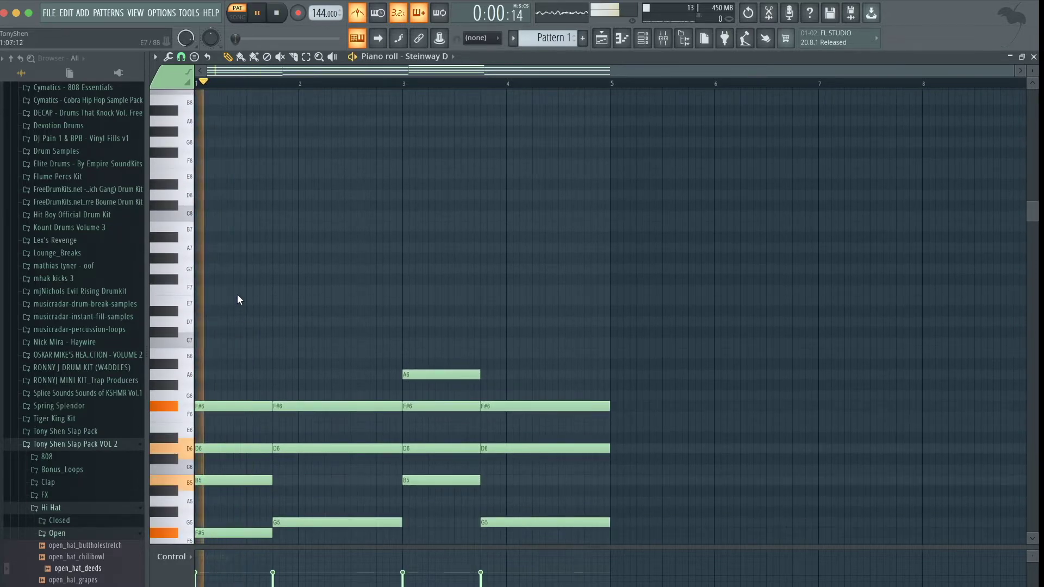
key(space)
key(space)
key(space)
- Draw short D7 and E7 melody notes one after the other above the first chord, listening to the chords in between
mouse_move(212, 328)
mouse_down()
mouse_move(212, 316)
mouse_move(259, 321)
mouse_up()
key(space)
key(space)
key(space)
key(space)
drag(350, 321, 235, 323)
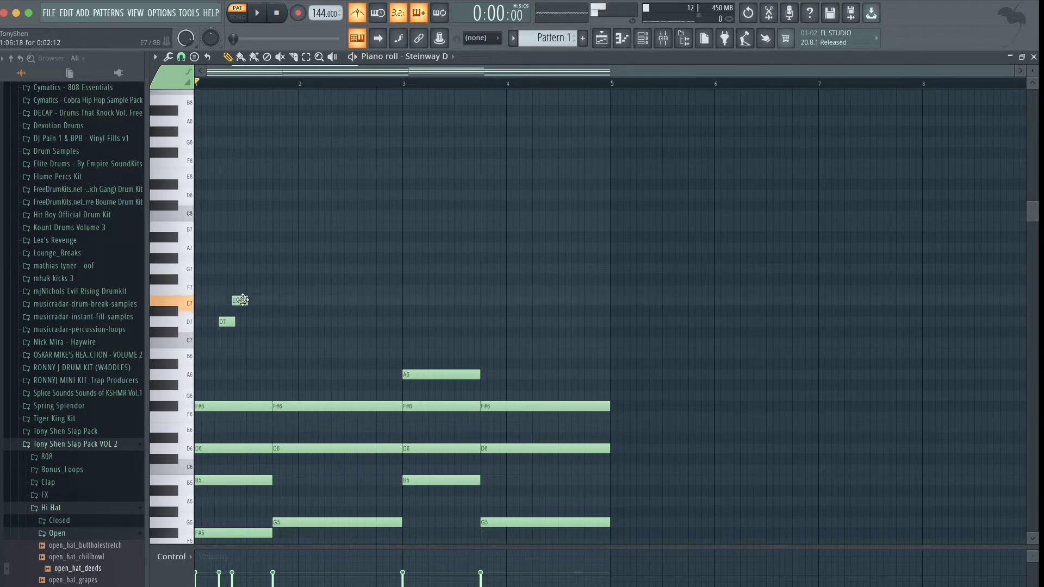
- Continue the melody after E7 with a 12-step F#7 note starting at step 9 of bar 1
scroll(242, 300, up, 5)
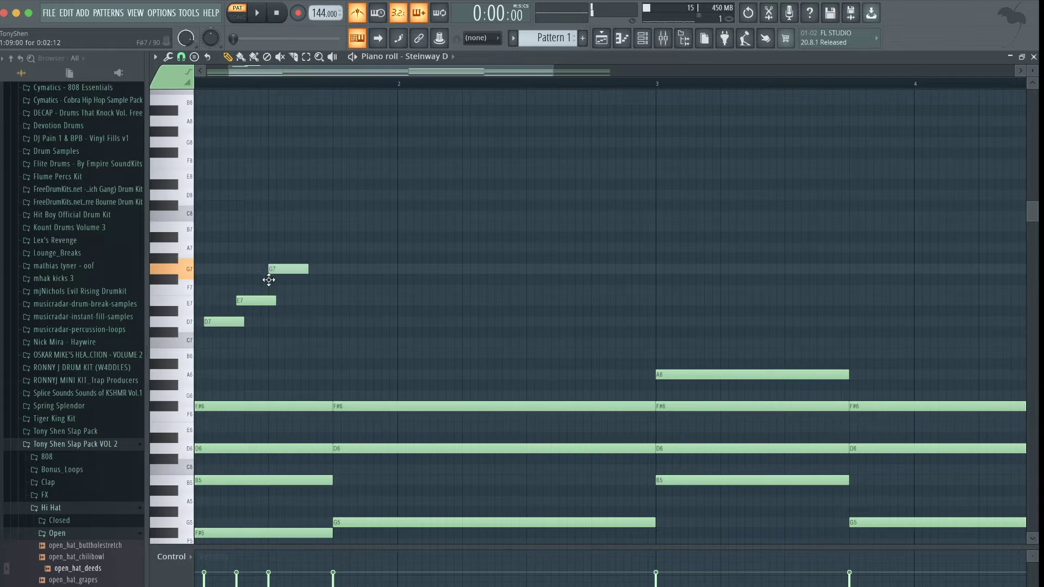
key(space)
drag(308, 279, 456, 299)
key(space)
scroll(456, 298, down, 4)
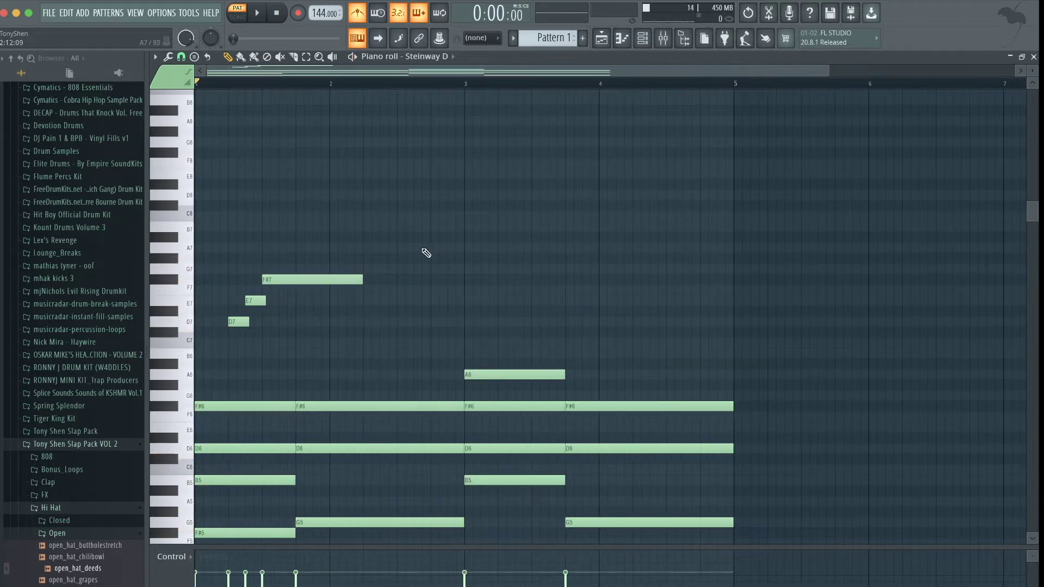
- Add a second 12-step F#7 melody note running up to bar 3 and play the pattern back
drag(396, 259, 399, 279)
key(space)
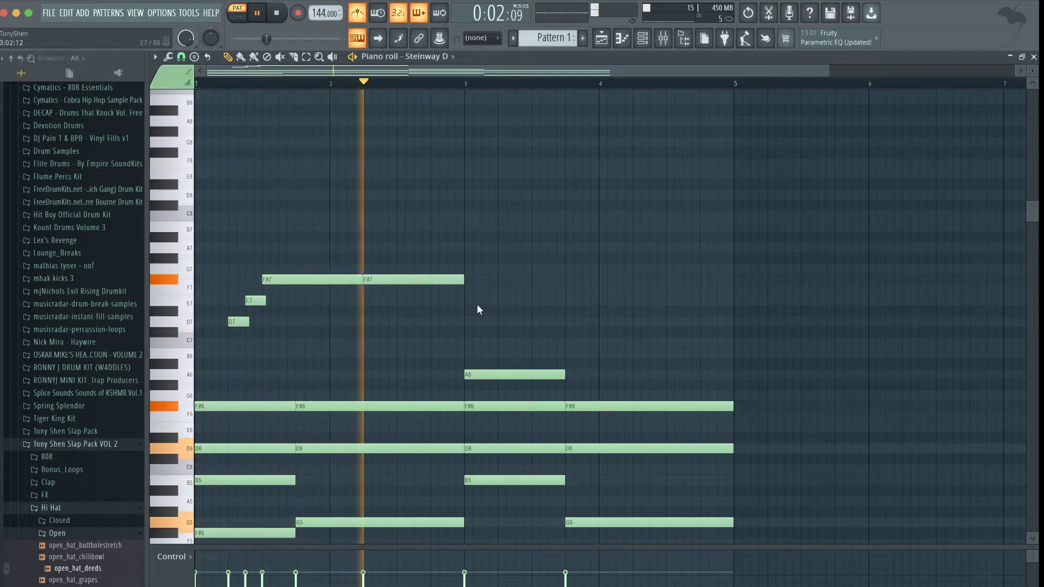
key(space)
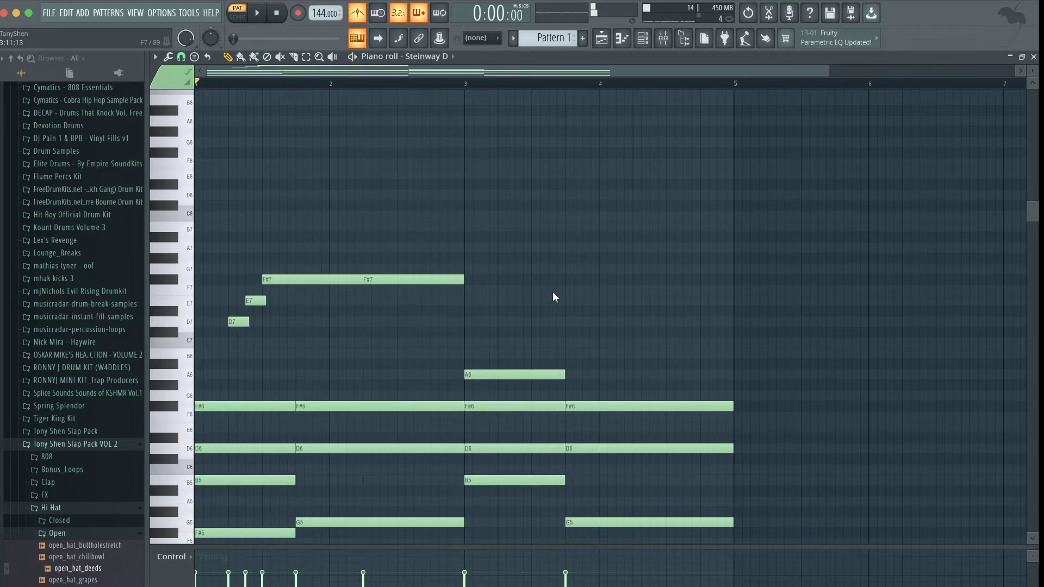
key(space)
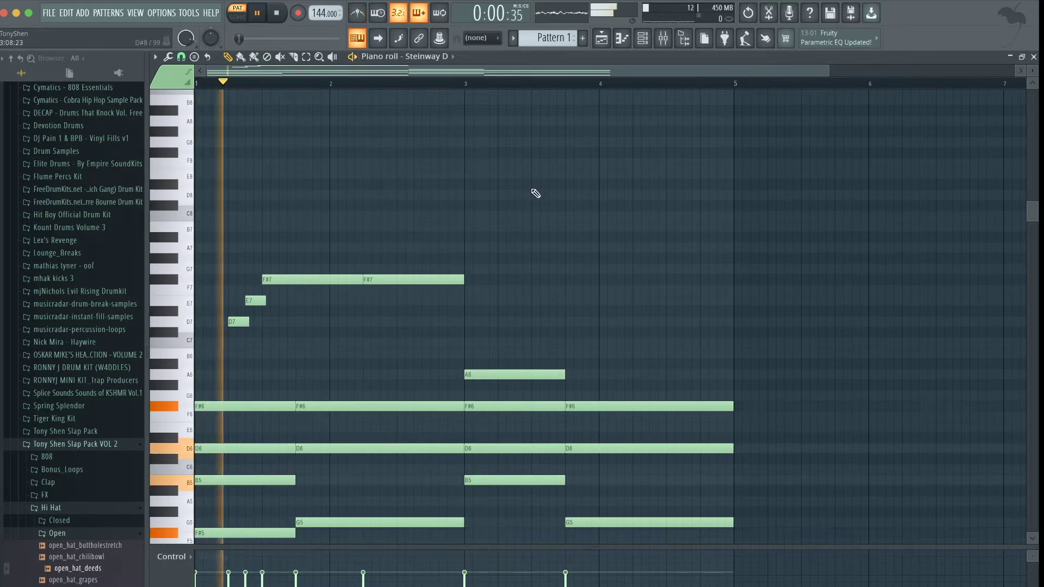
scroll(534, 194, up, 3)
scroll(533, 195, down, 3)
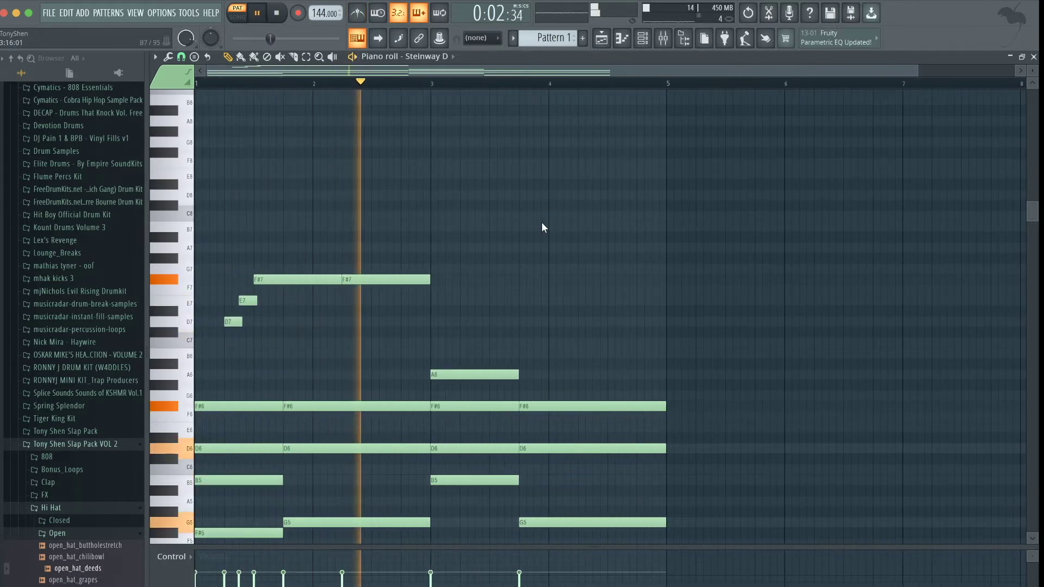
key(space)
- Draw a run of two-step melody notes D8, C#8, A7 and B7 from step 5 of bar 3
scroll(541, 222, up, 3)
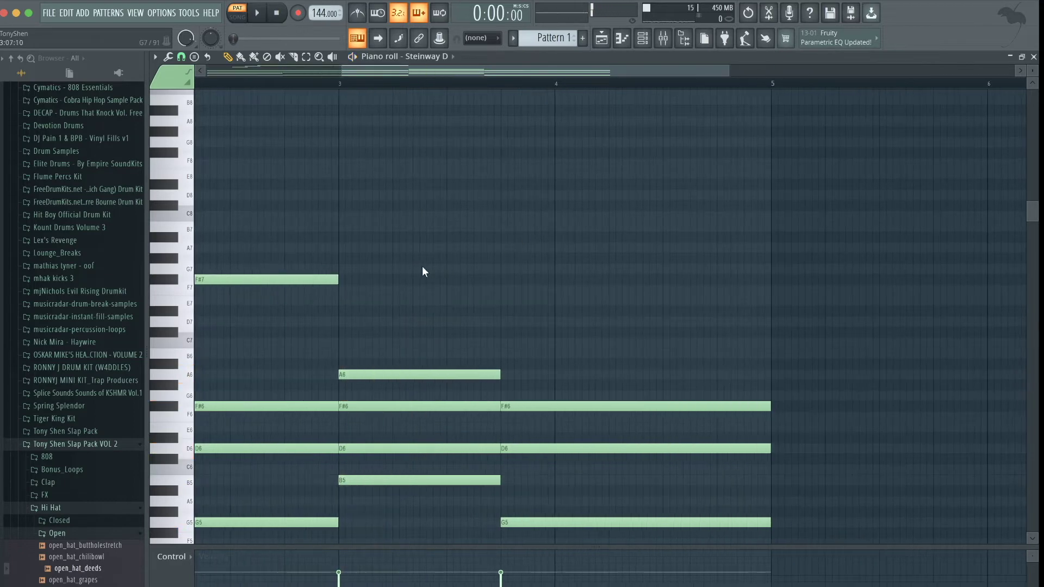
drag(393, 237, 394, 189)
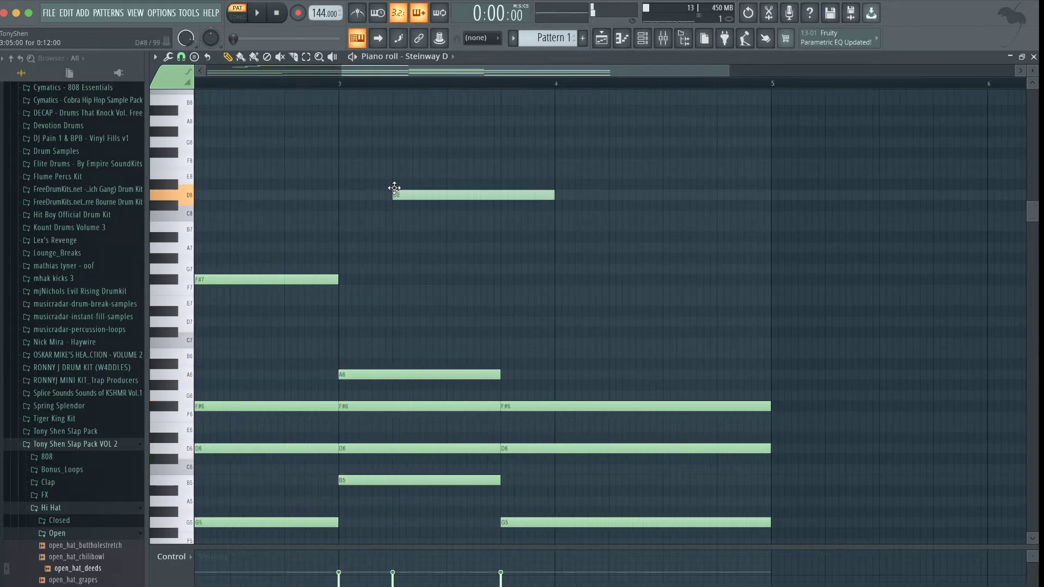
key(space)
drag(553, 193, 453, 213)
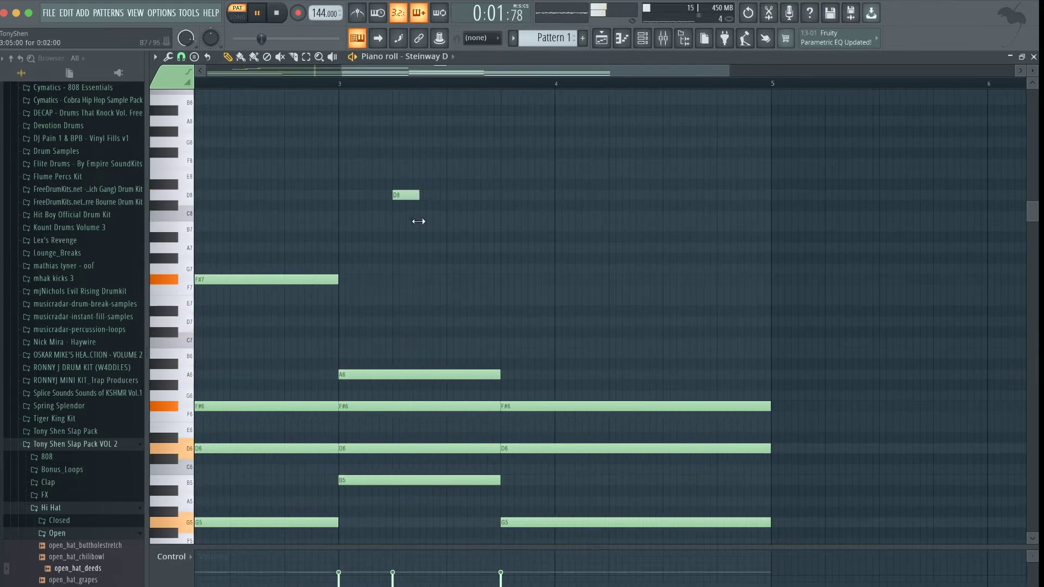
click(432, 216)
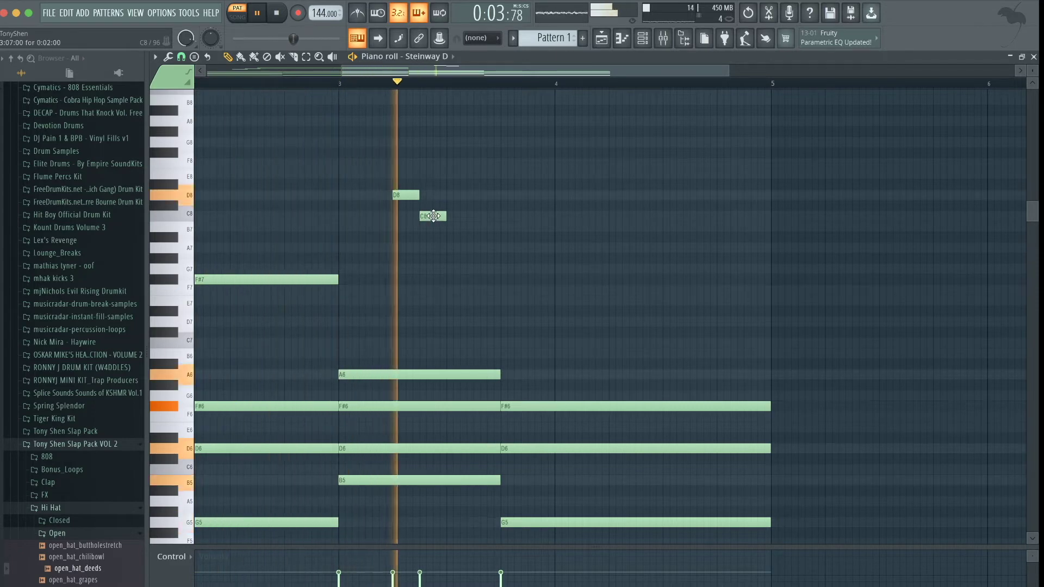
key(space)
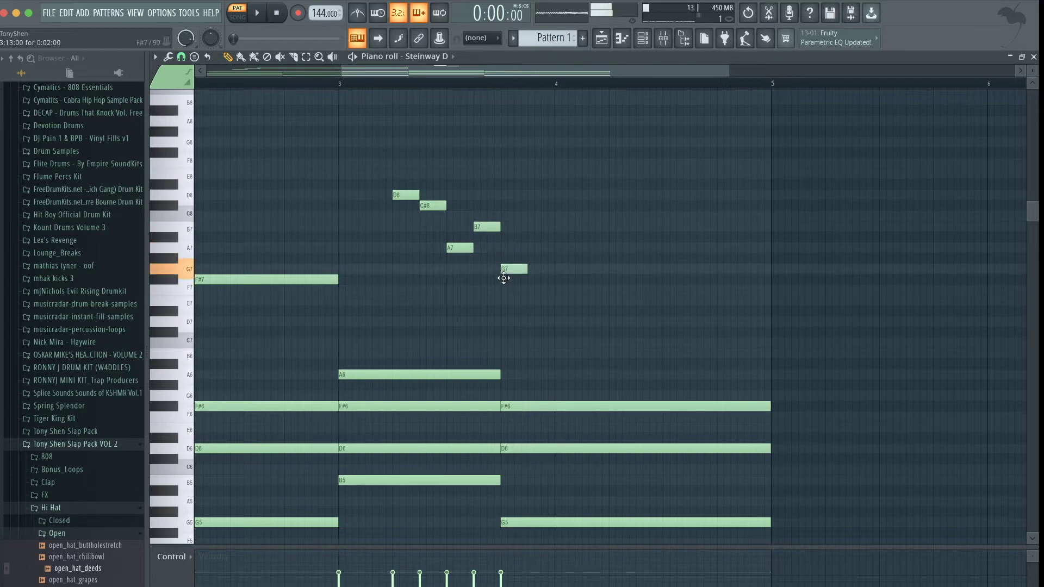
- Place an F#7 melody note at step 13 of bar 3 after the run and lengthen it to 8 steps
key(space)
mouse_move(502, 288)
mouse_down()
mouse_move(538, 260)
mouse_move(509, 284)
mouse_up()
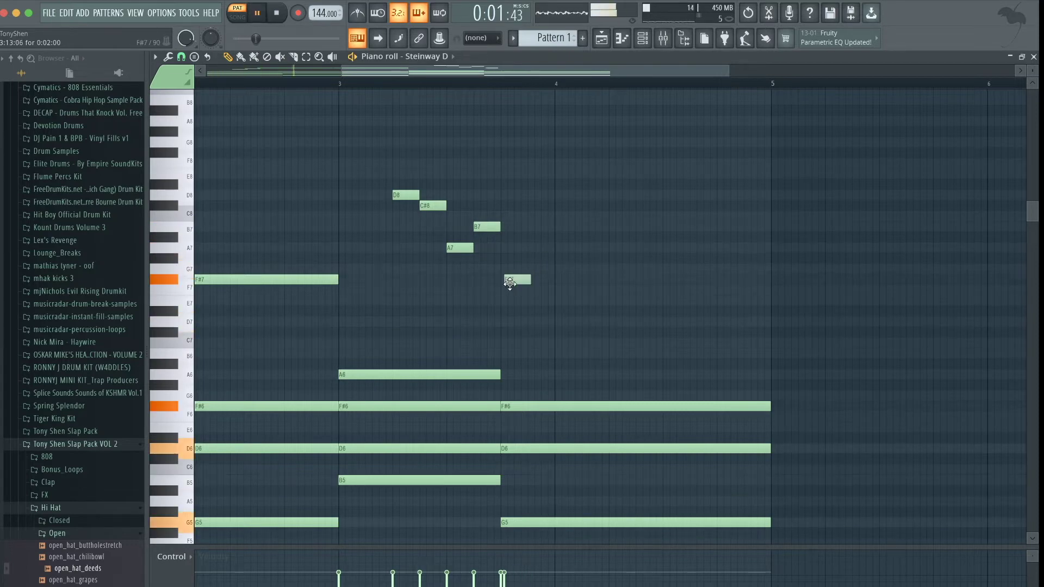
scroll(530, 256, down, 2)
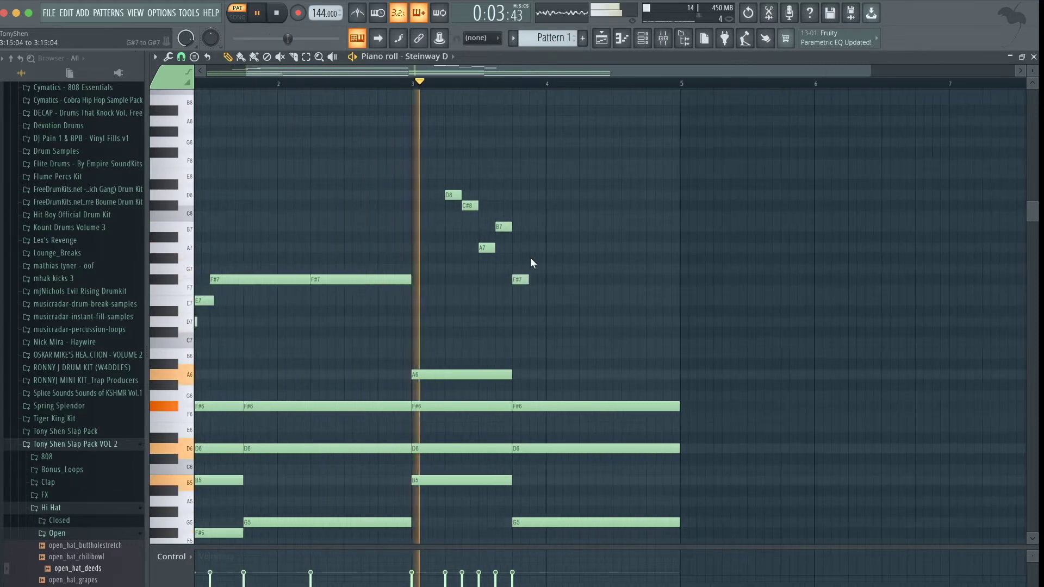
scroll(544, 250, up, 2)
key(space)
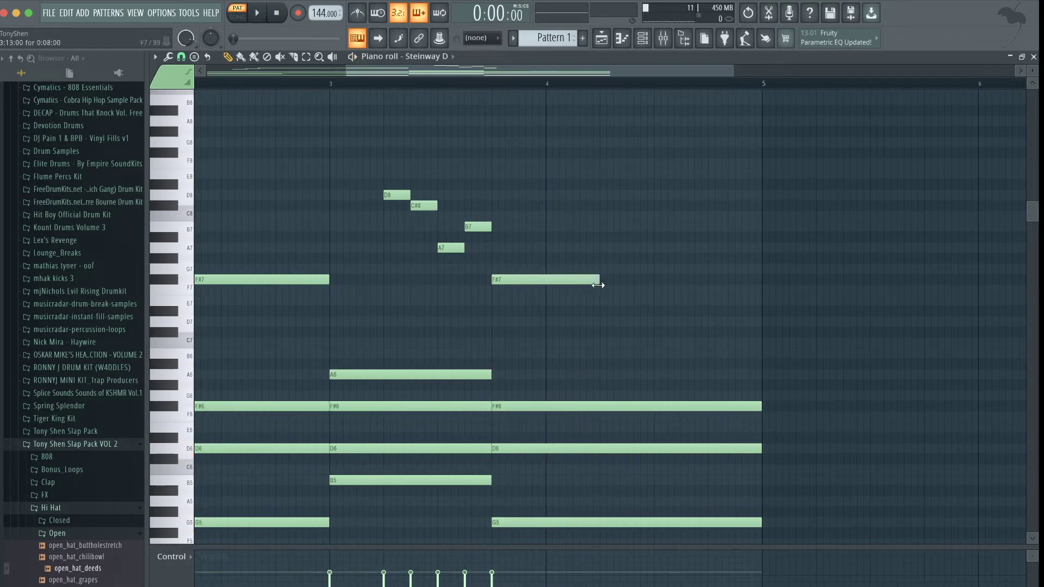
- Add a 12-step F#7 note at step 5 of bar 4, ending at bar 5, and play the melody back
click(617, 281)
key(space)
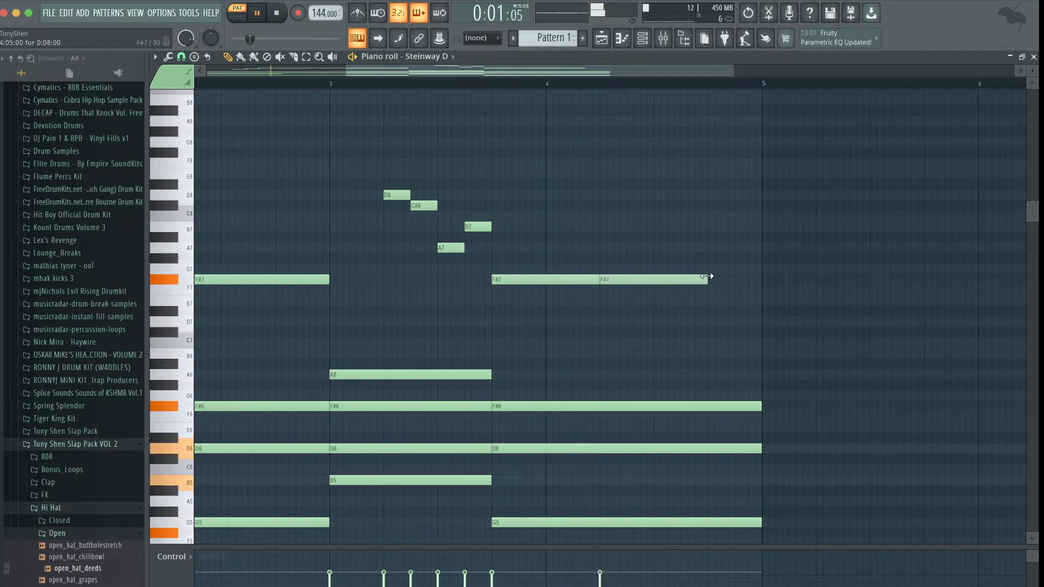
drag(756, 278, 761, 277)
scroll(757, 279, down, 2)
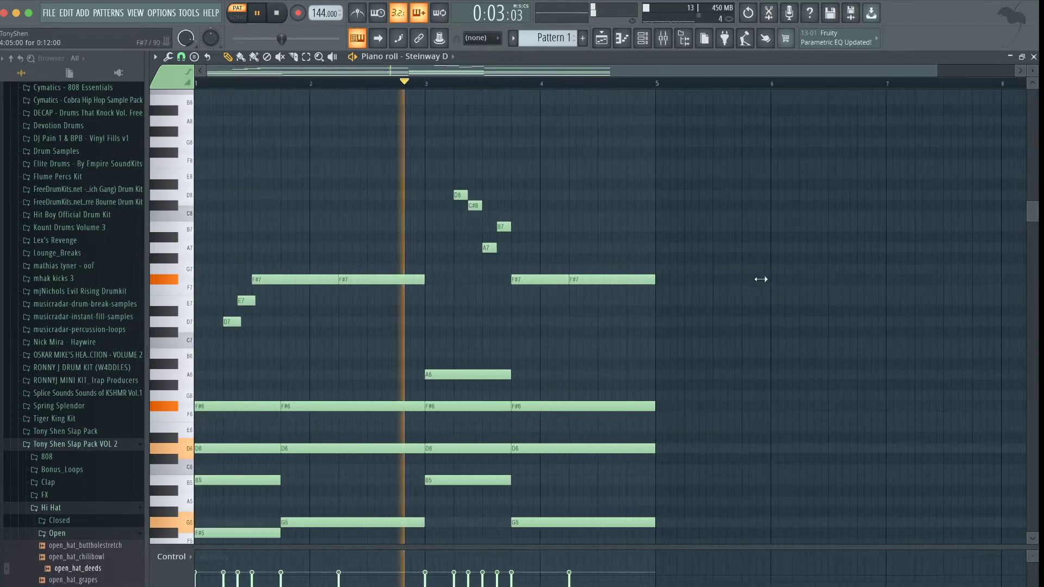
key(space)
key(space)
- Shorten the first F#7 melody note to 4 steps and fill the gap after it with an 8-step F#7
scroll(300, 216, up, 2)
key(space)
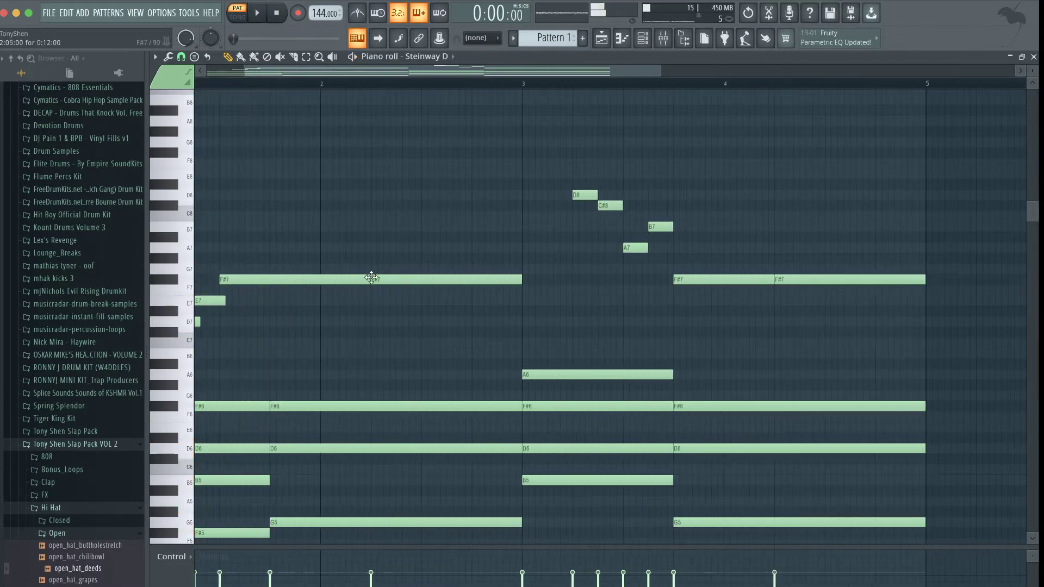
drag(366, 279, 320, 278)
key(space)
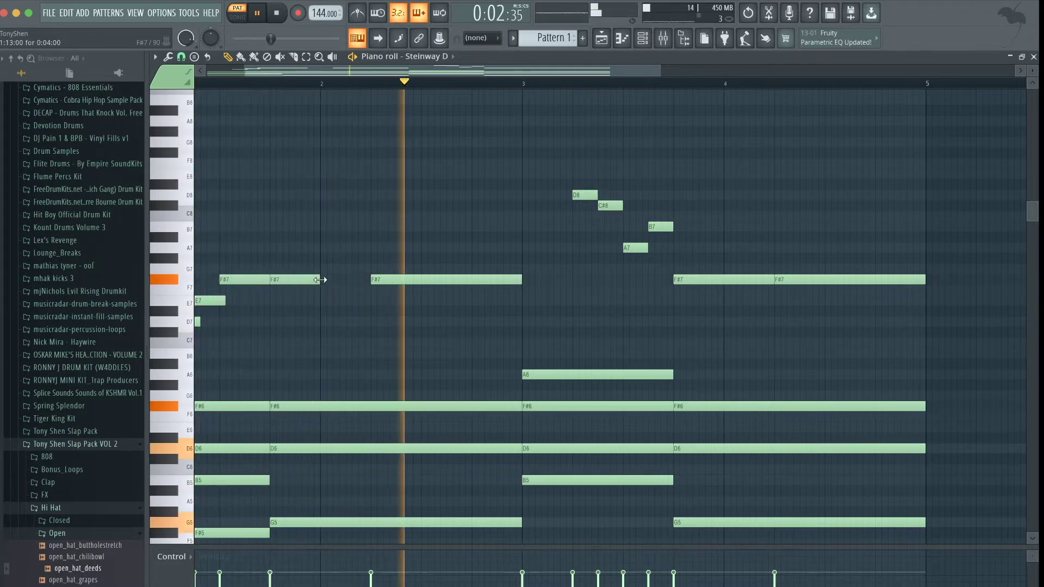
drag(320, 279, 368, 279)
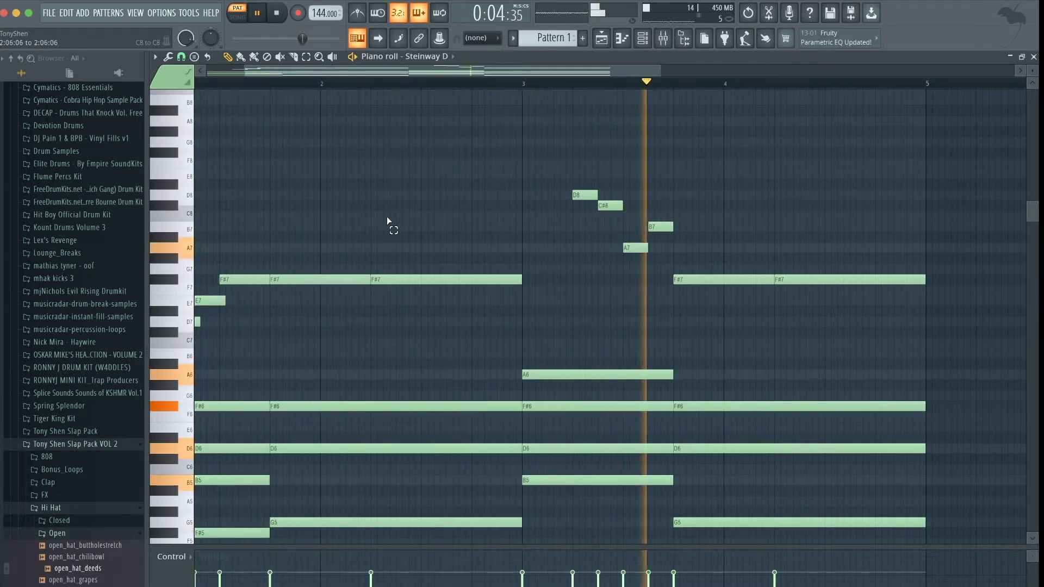
- Select all chord and melody notes of the four bars, duplicate them to start at bar 5, and clear the selection
scroll(386, 217, down, 2)
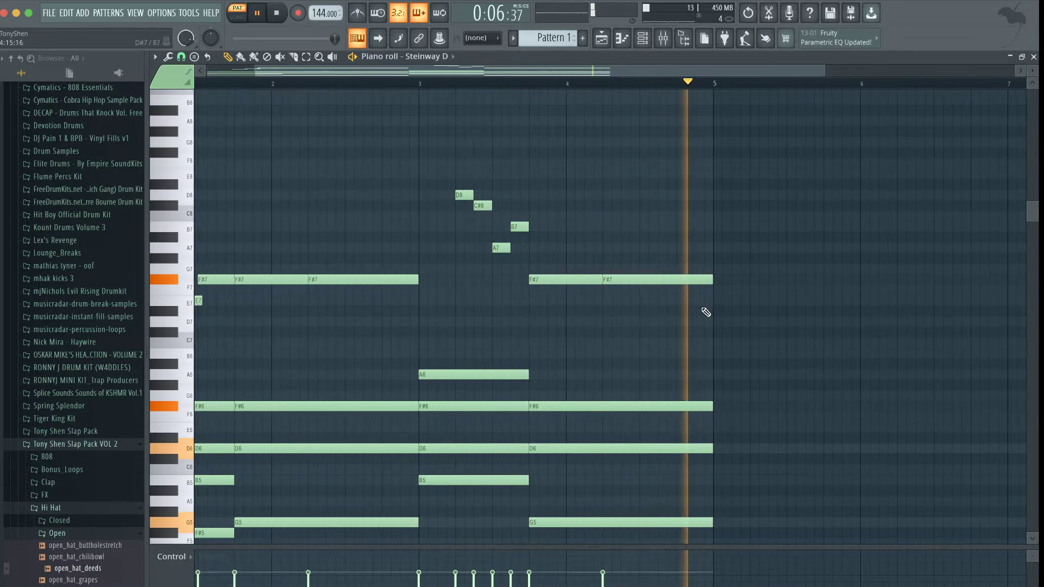
scroll(706, 312, down, 1)
scroll(706, 312, down, 3)
drag(699, 411, 230, 125)
scroll(230, 125, up, 3)
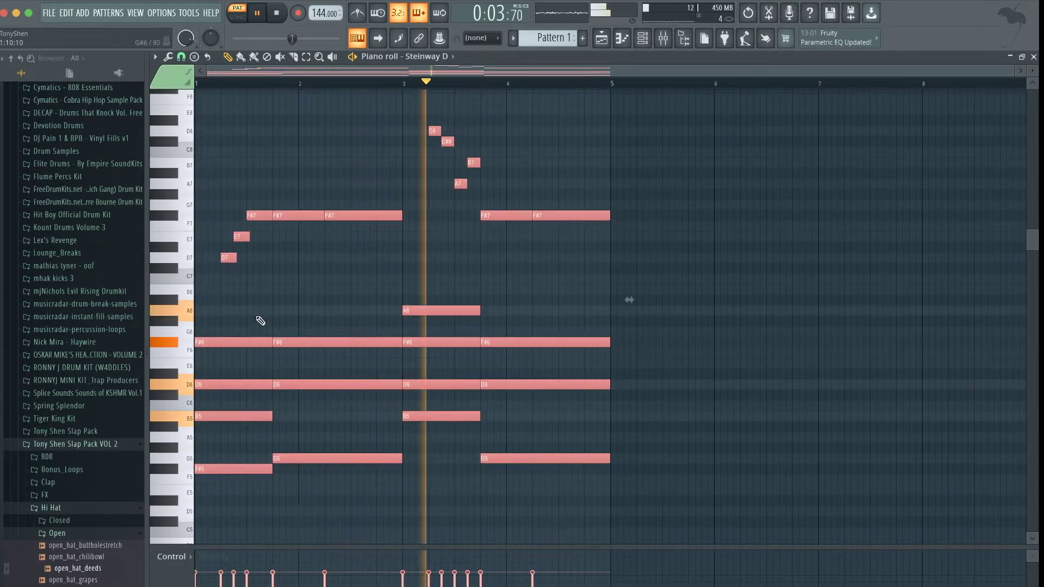
key(space)
drag(226, 339, 641, 373)
scroll(636, 283, up, 5)
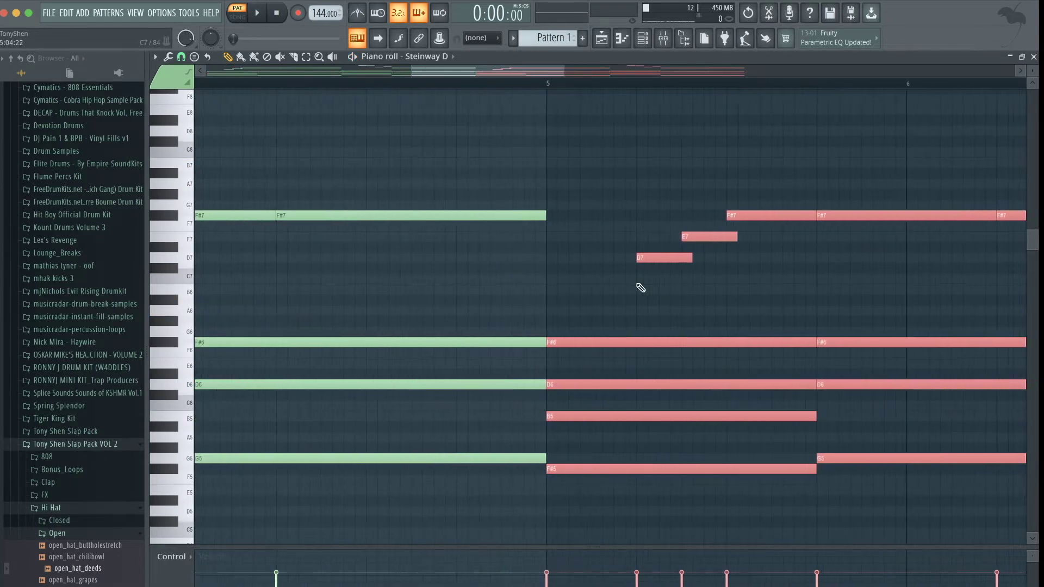
super+click(637, 284)
- Play from bar 5, shorten the F#7 at step 9 to 2 steps and fill the gap with another 2-step F#7
scroll(636, 283, down, 3)
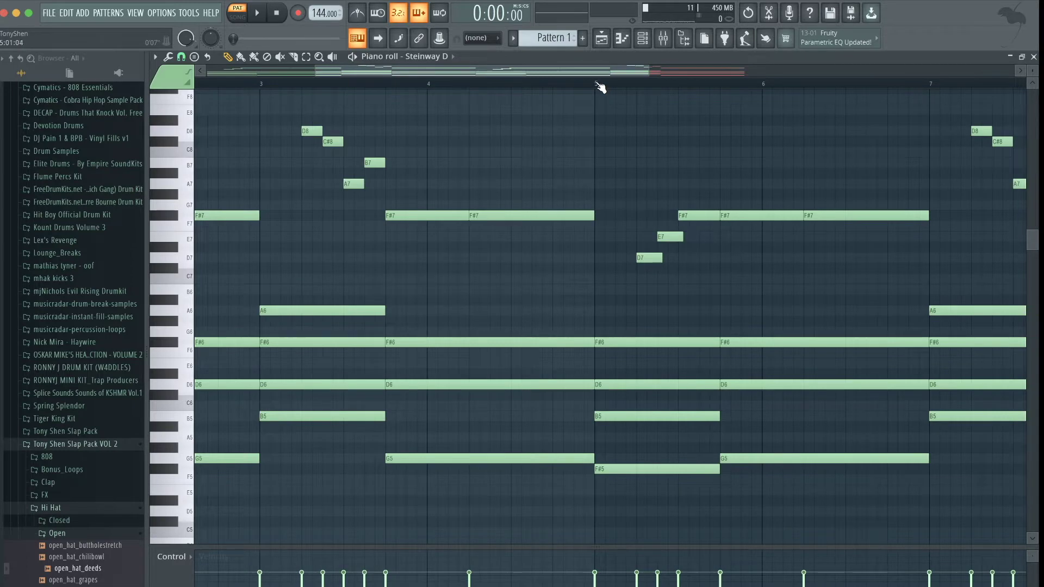
scroll(699, 148, down, 5)
scroll(709, 197, up, 5)
key(space)
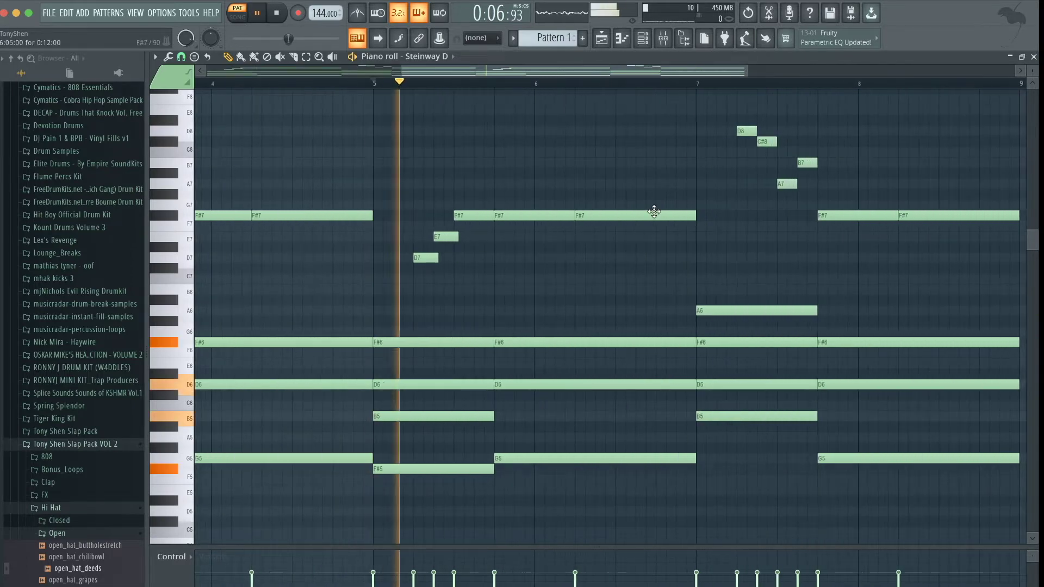
key(space)
key(space)
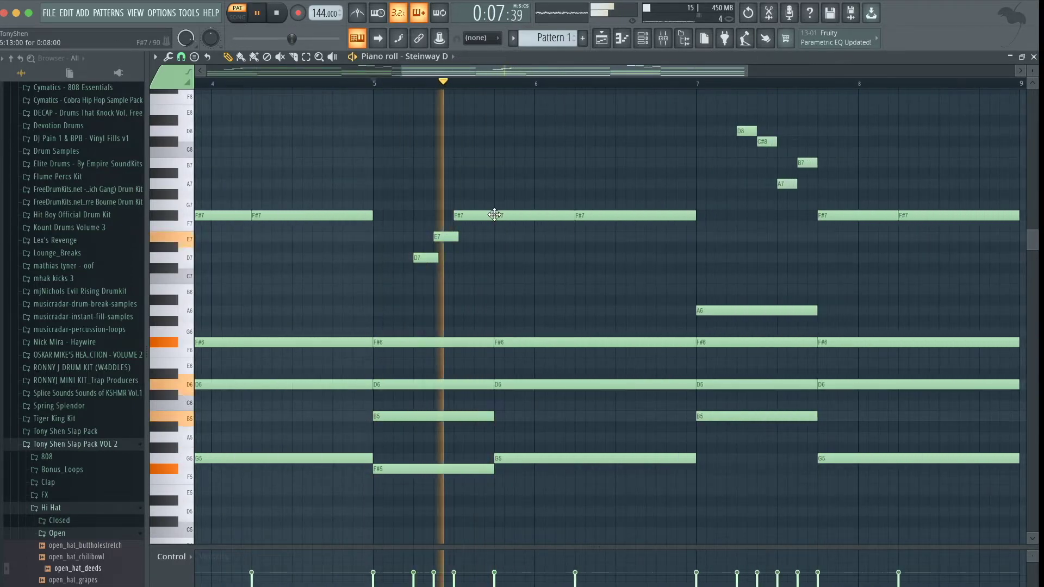
key(space)
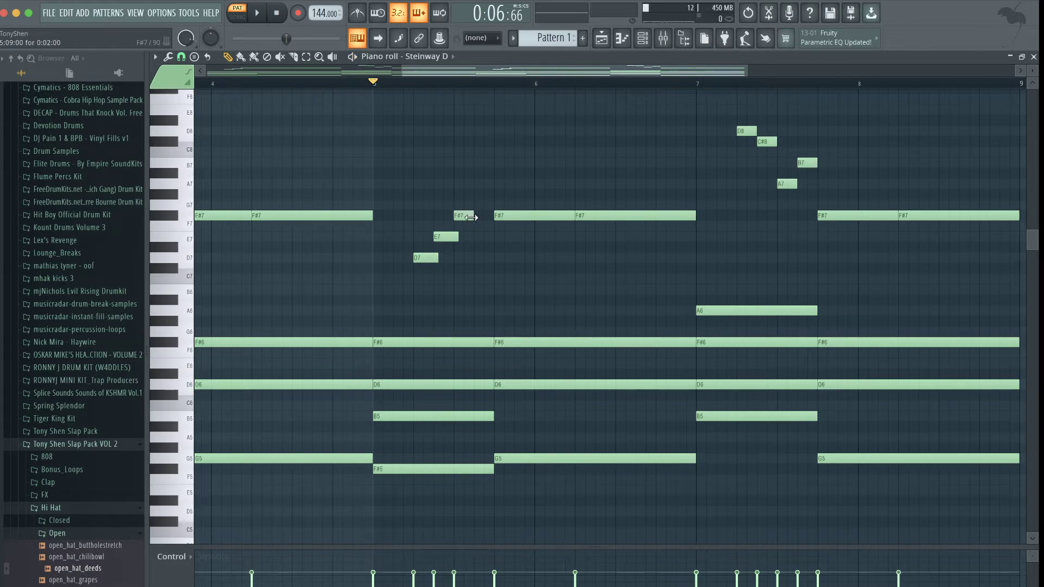
key(space)
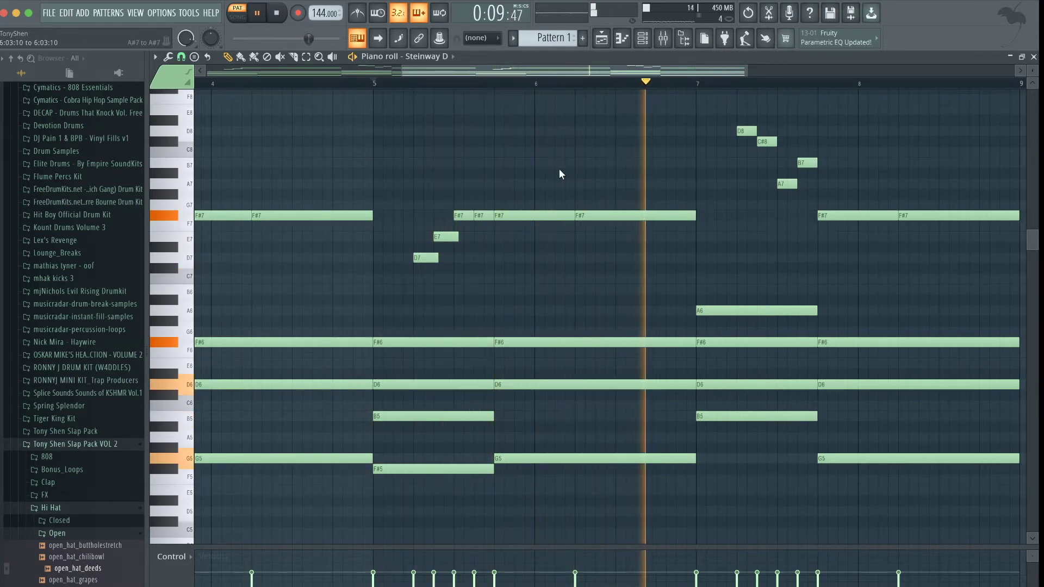
- Shorten the last F#7 of bar 6 to 8 steps, add an 8-step A7 right after it, and play the change back
key(space)
key(space)
drag(697, 210, 637, 216)
key(space)
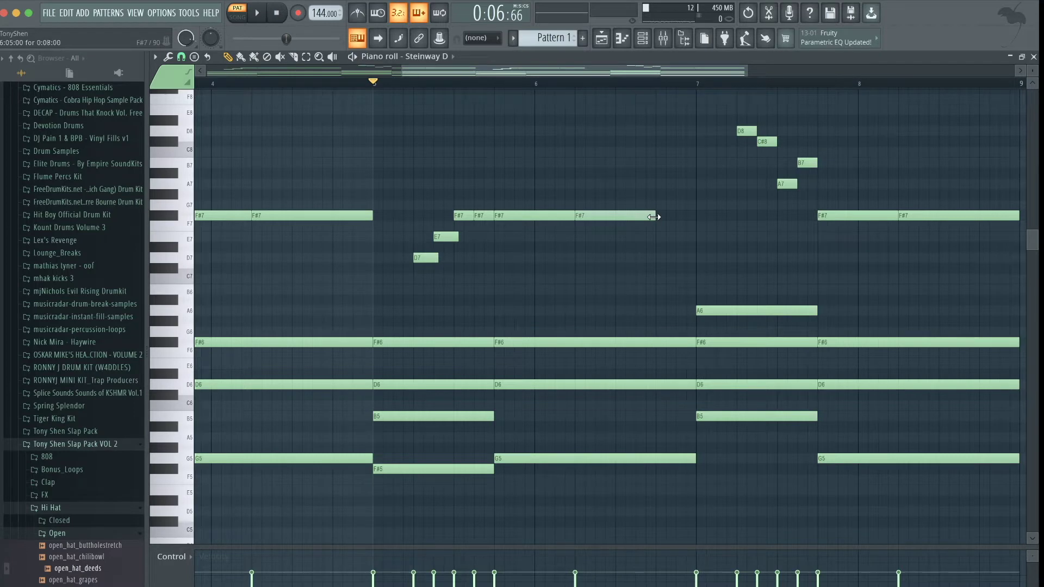
drag(654, 185, 657, 184)
key(space)
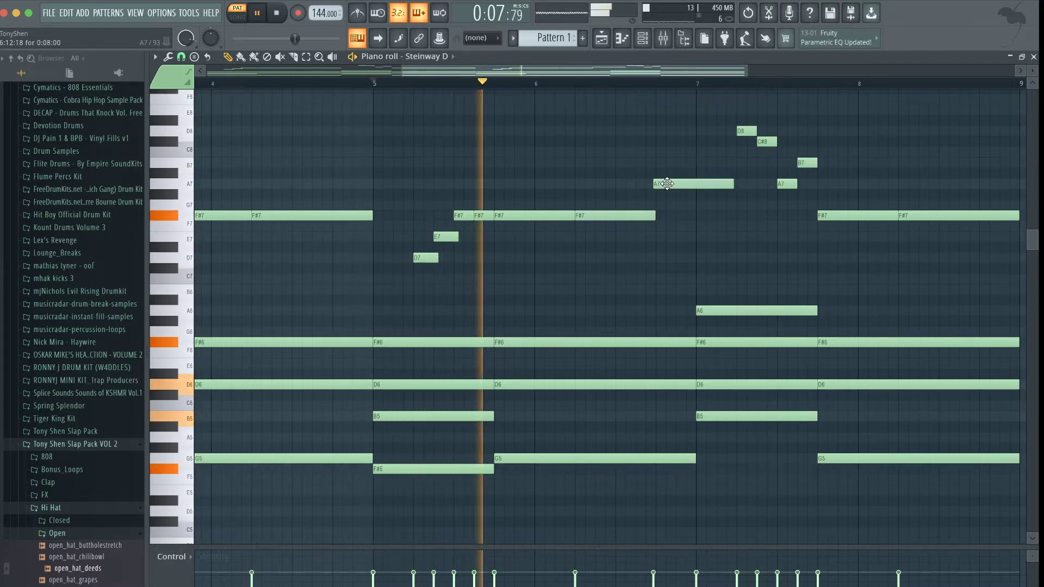
scroll(677, 213, down, 3)
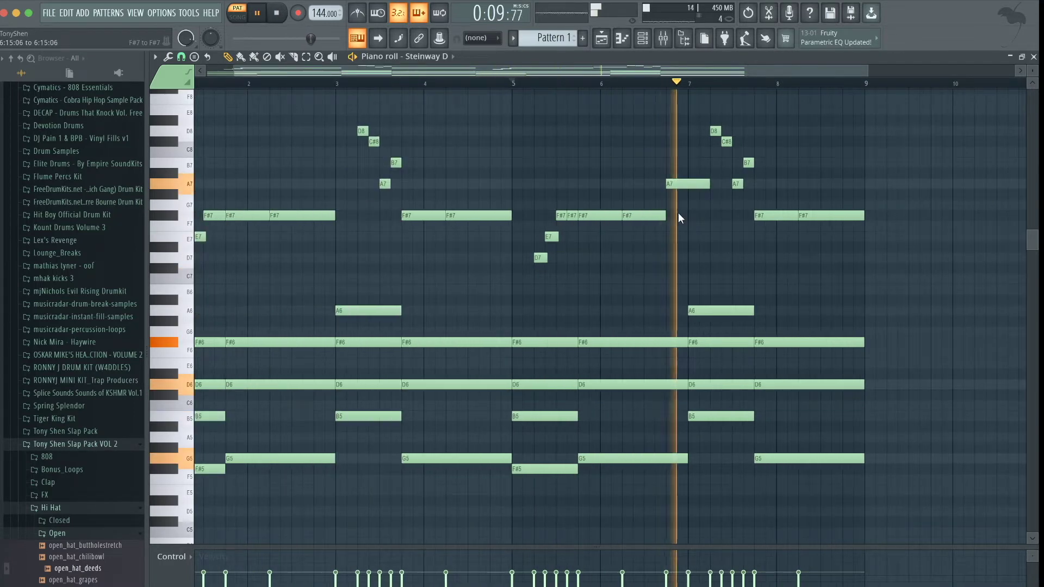
scroll(718, 258, up, 3)
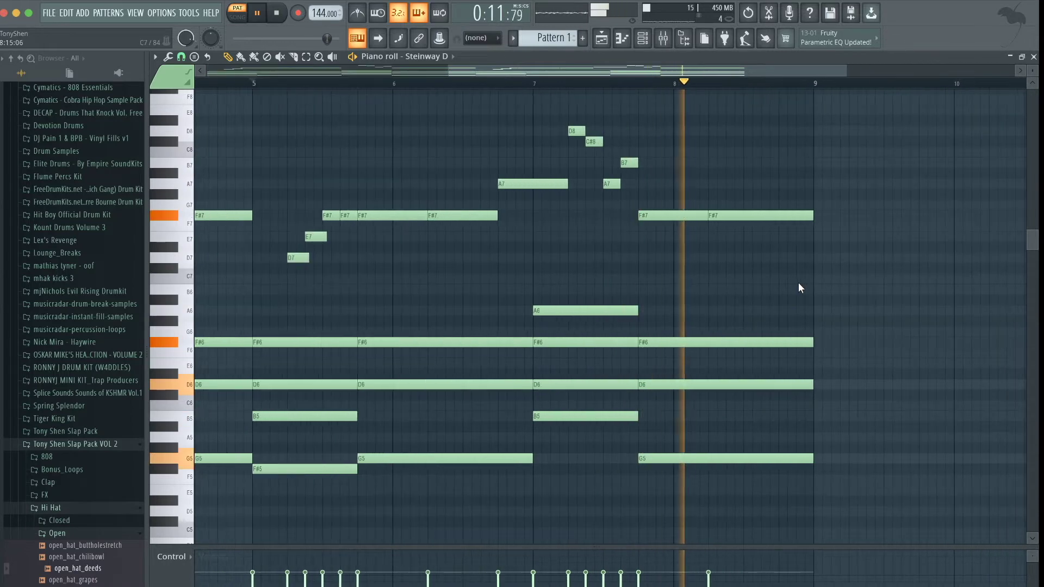
- Shorten the last F#7 melody note in bar 8 to 8 steps and play from the start of bar 8
key(space)
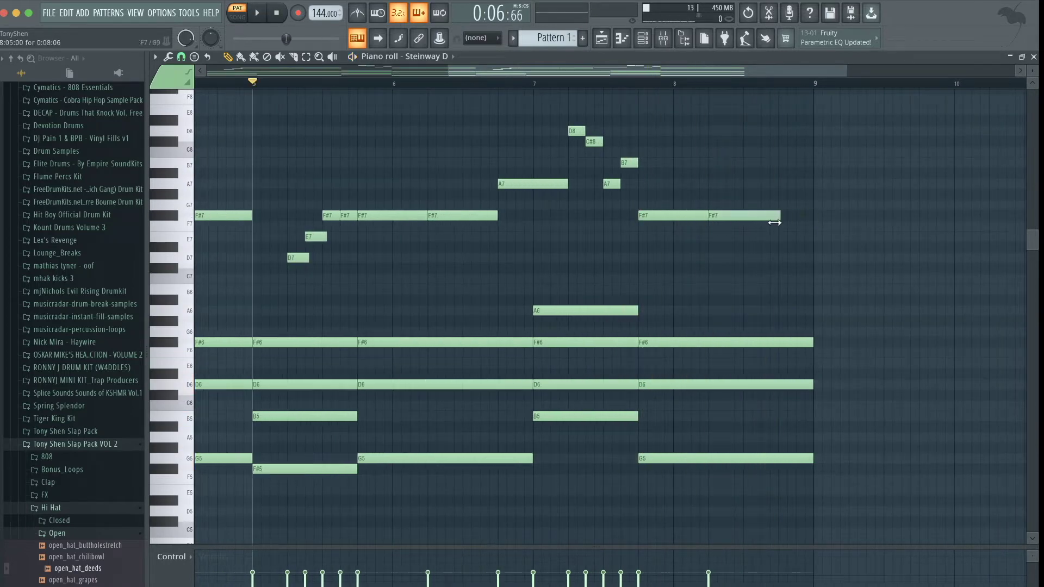
click(691, 87)
key(space)
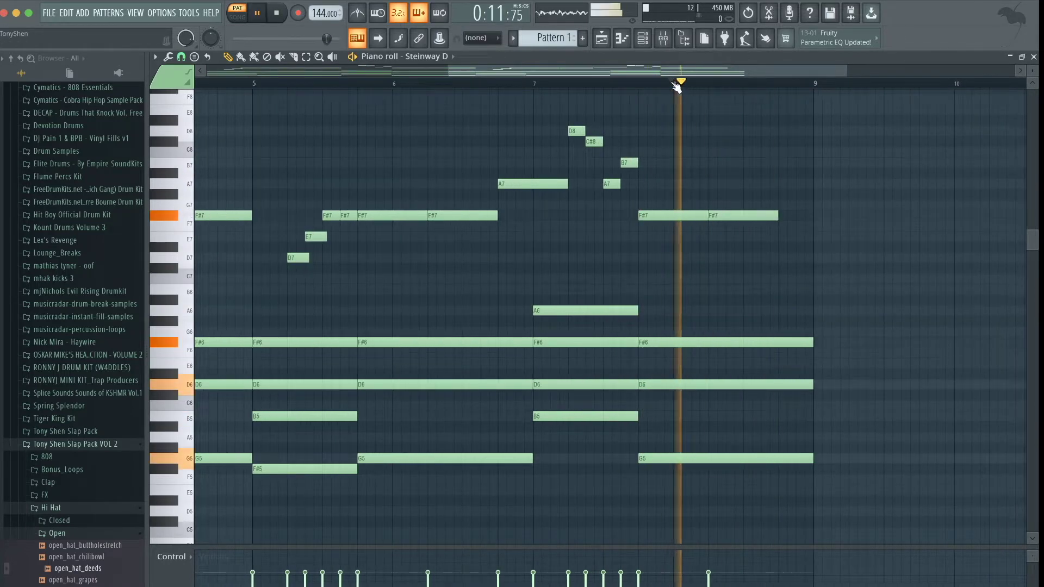
key(space)
- Try a 4-step D7 melody note at step 13 of bar 8 and play the pattern back
click(780, 268)
drag(780, 262, 779, 258)
key(space)
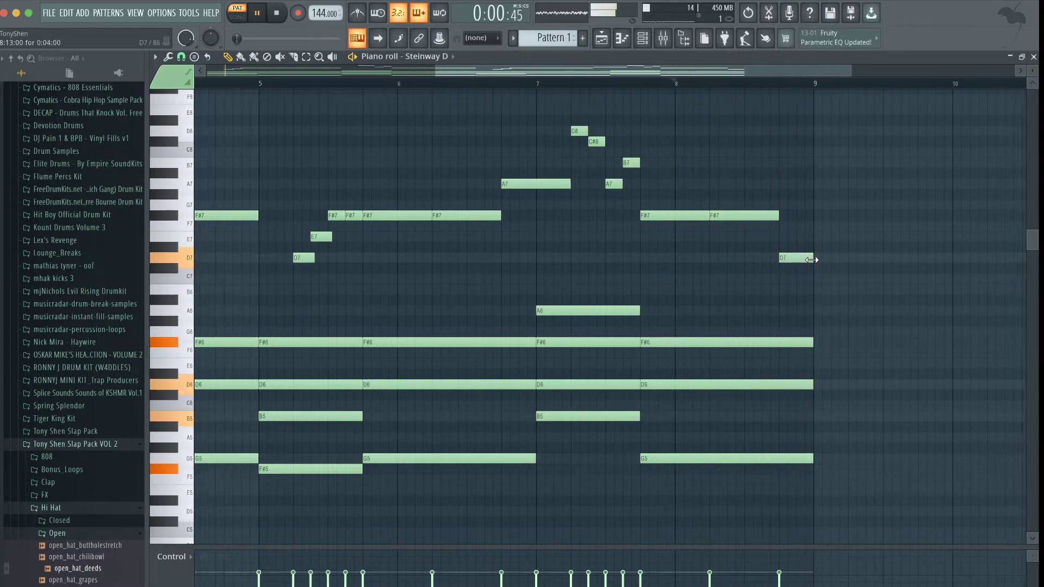
ctrl+scroll(810, 258, down, 3)
key(space)
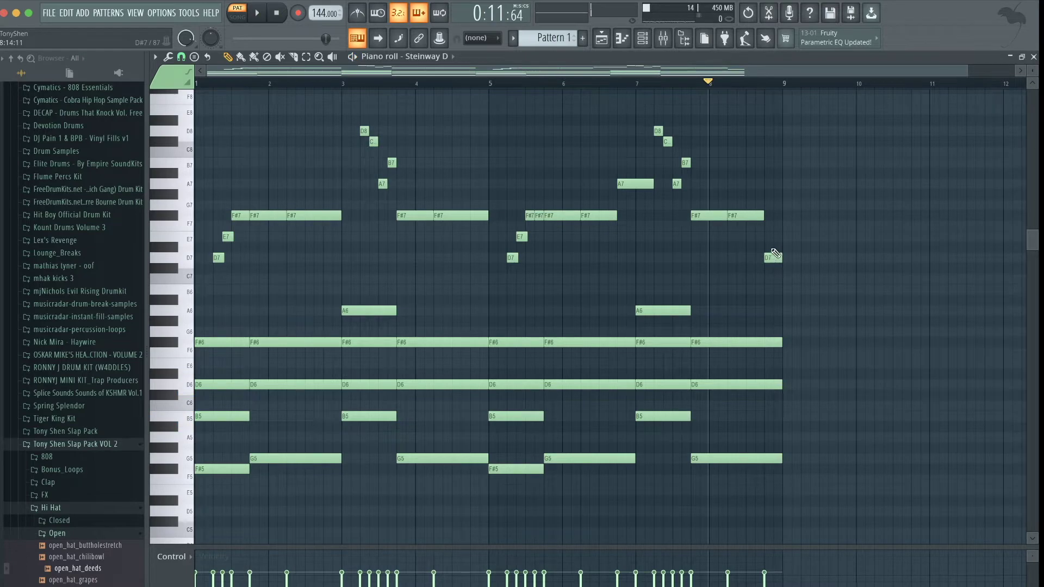
- Delete the D7 note at the end of bar 8 and play the ending again
right_click(775, 255)
key(space)
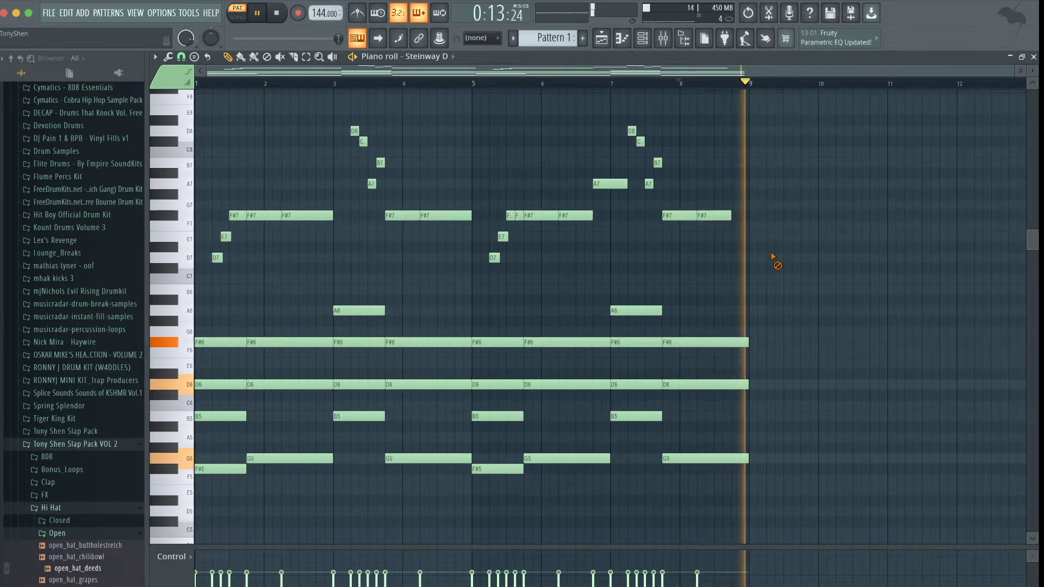
key(space)
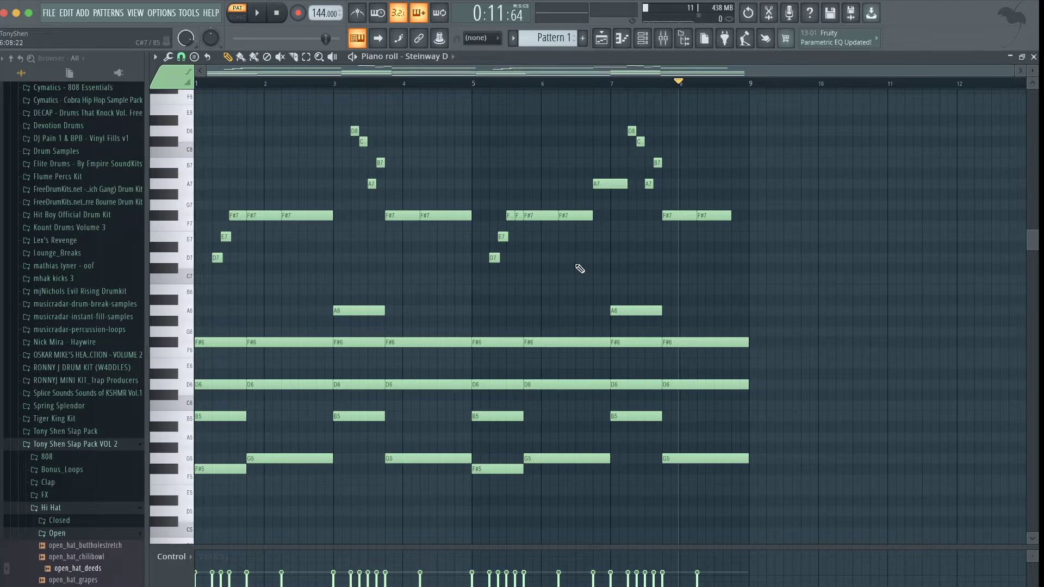
- Randomize the velocity levels of all piano notes slightly and play the pattern from the start
key(alt+r)
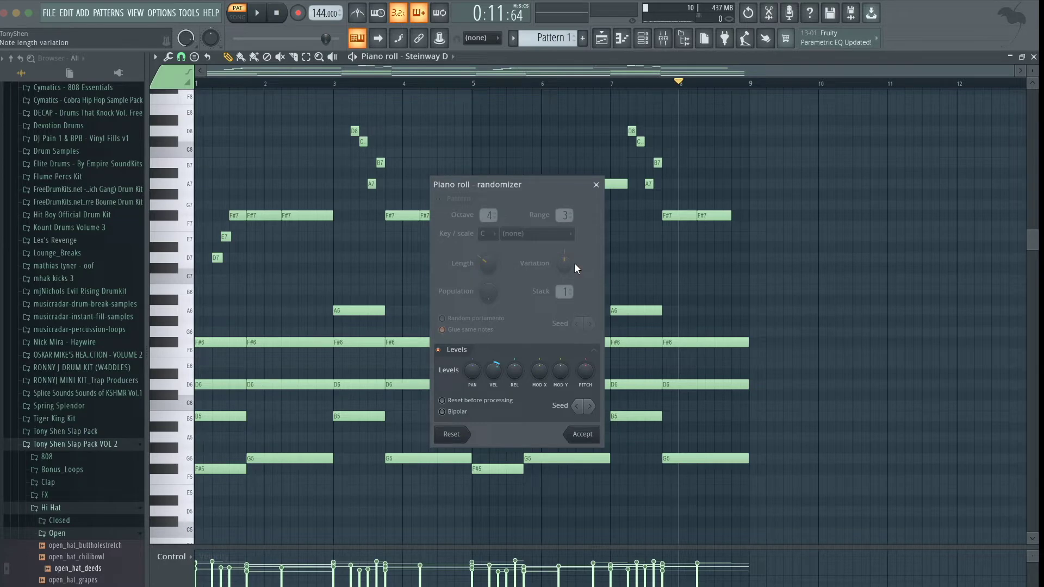
drag(493, 370, 493, 369)
click(591, 441)
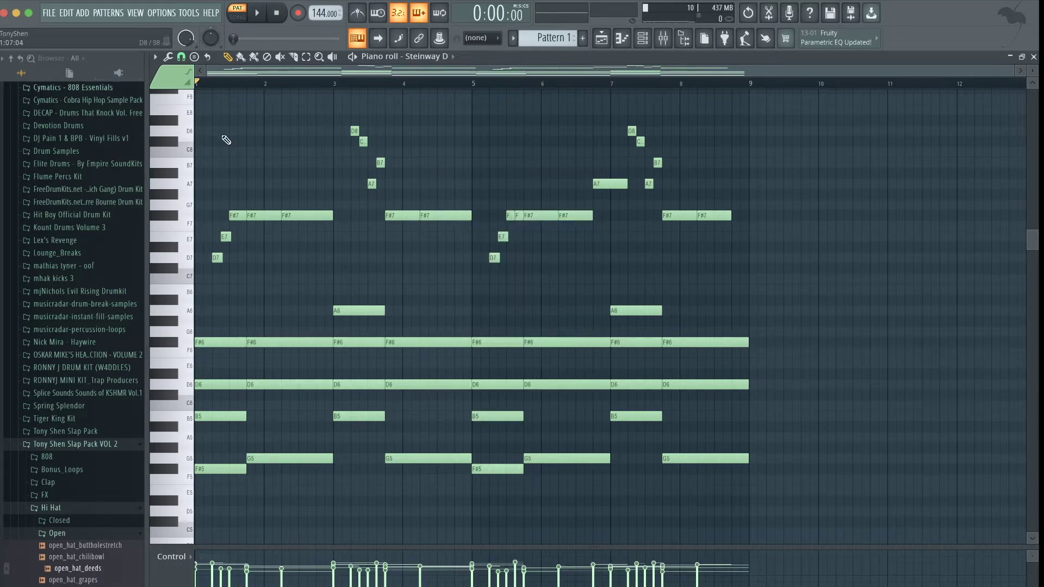
key(space)
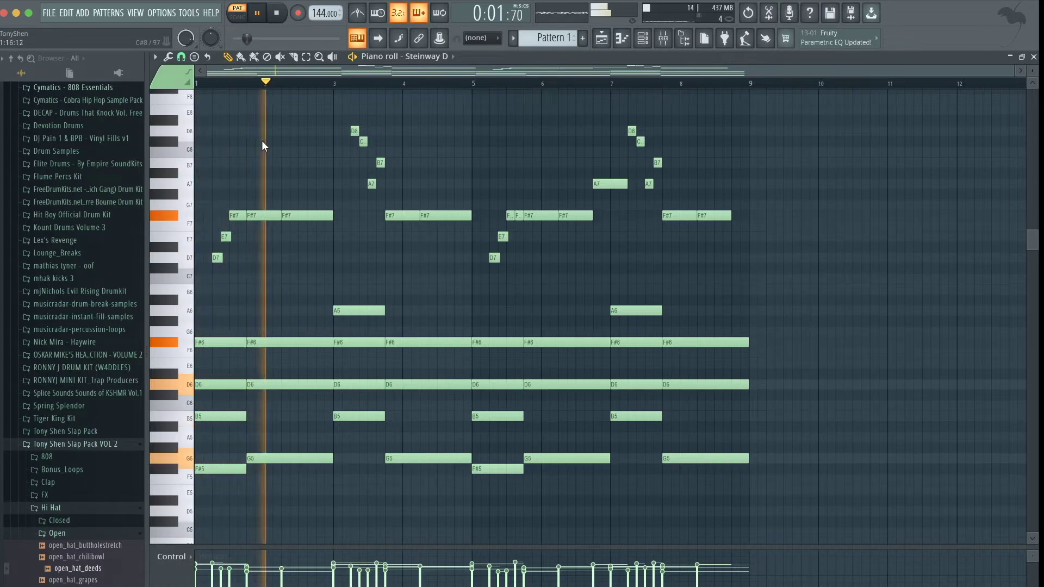
key(space)
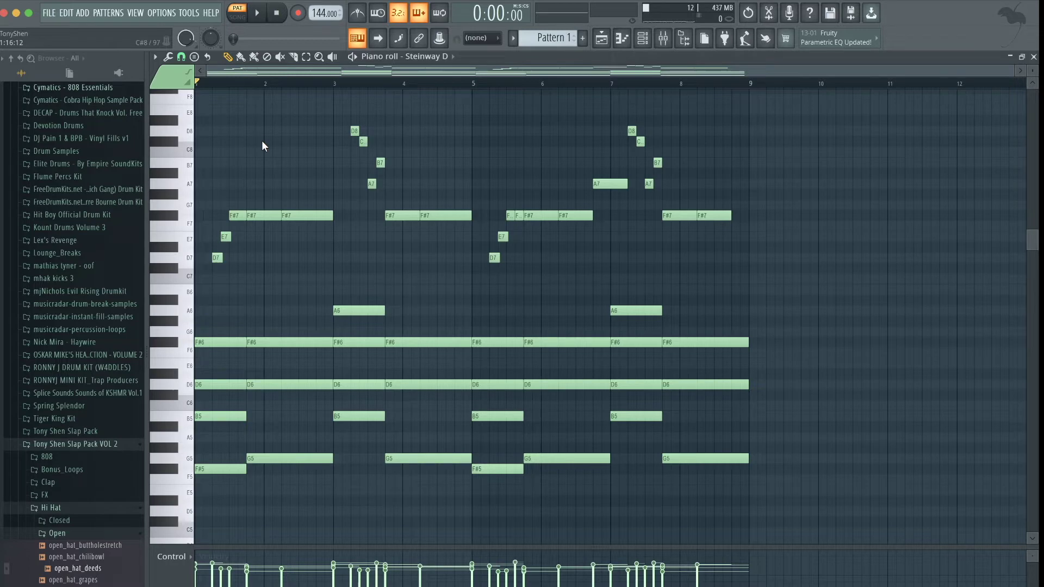
- Apply a slight start-time strum with preserved note ends to the piano notes and play the pattern back
key(alt+s)
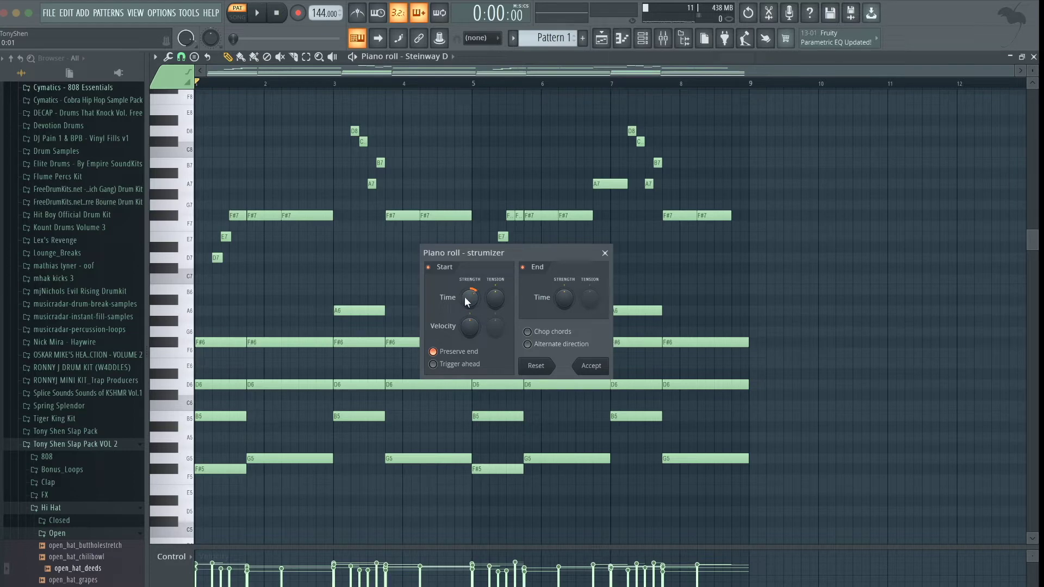
click(588, 367)
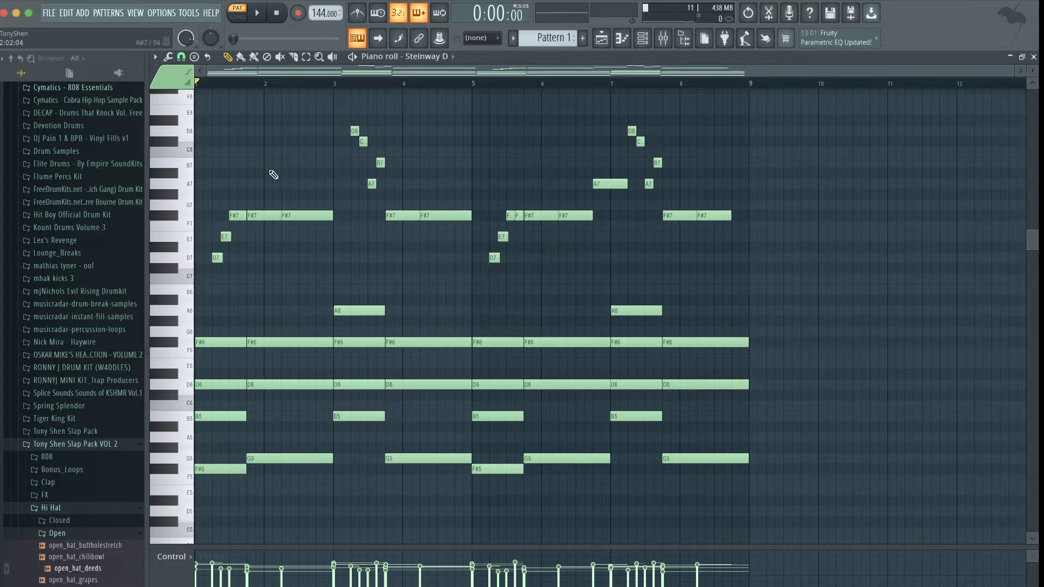
key(space)
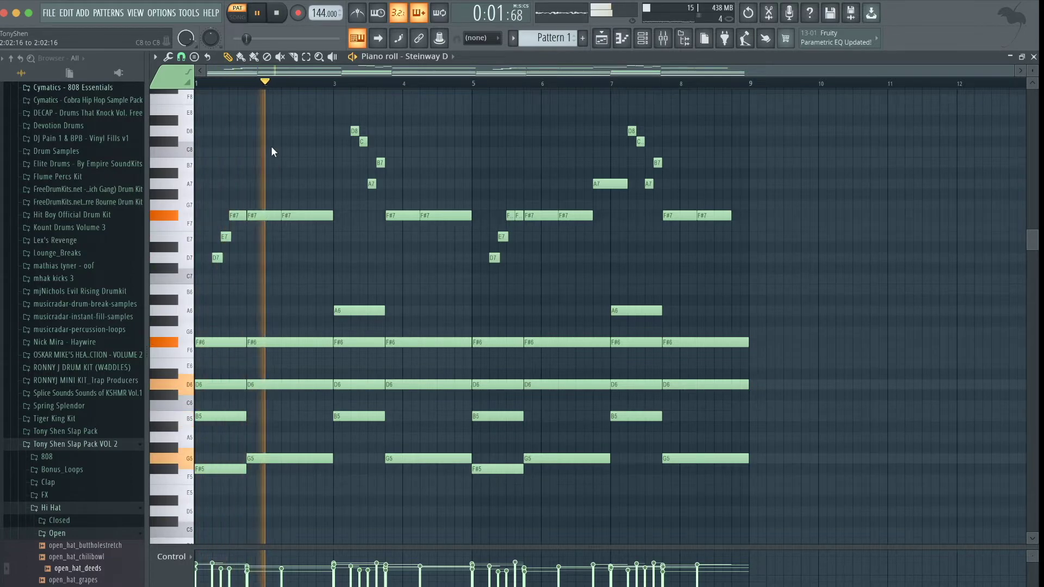
scroll(419, 205, up, 3)
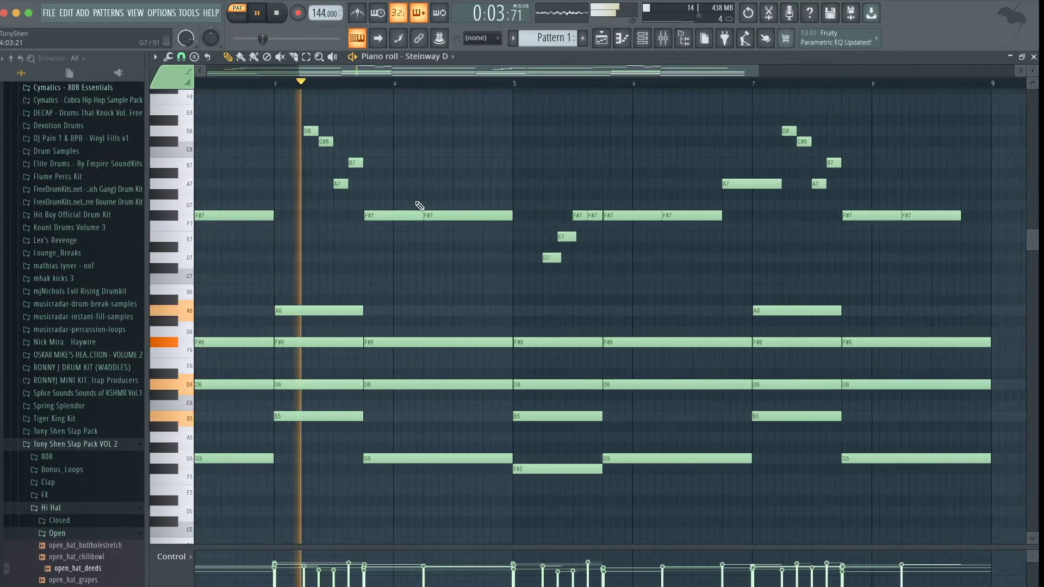
scroll(419, 205, down, 3)
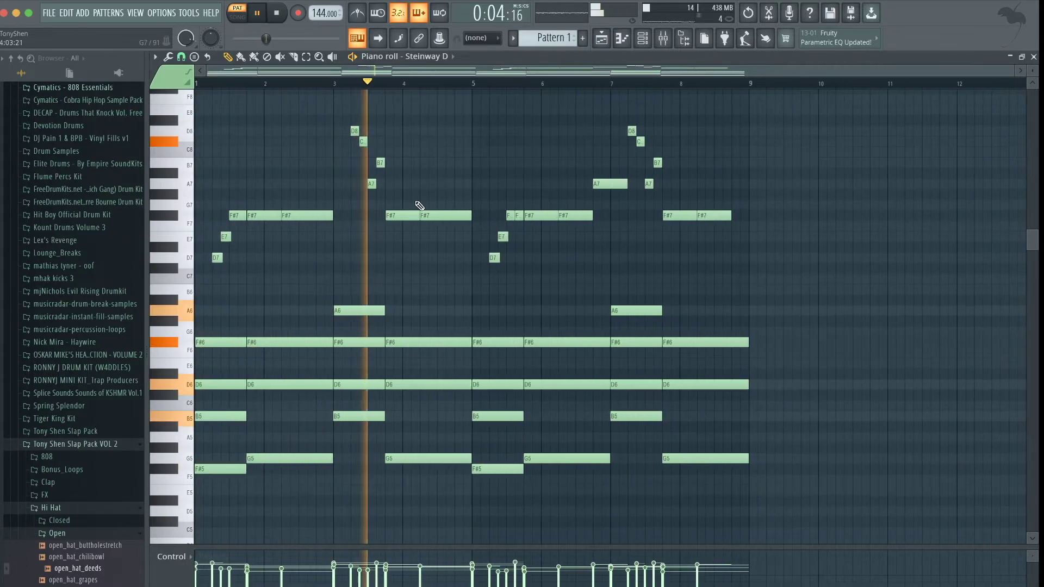
- Route the Steinway D channel to mixer Insert 1, return to the channel rack for playback, and close the rack
click(650, 38)
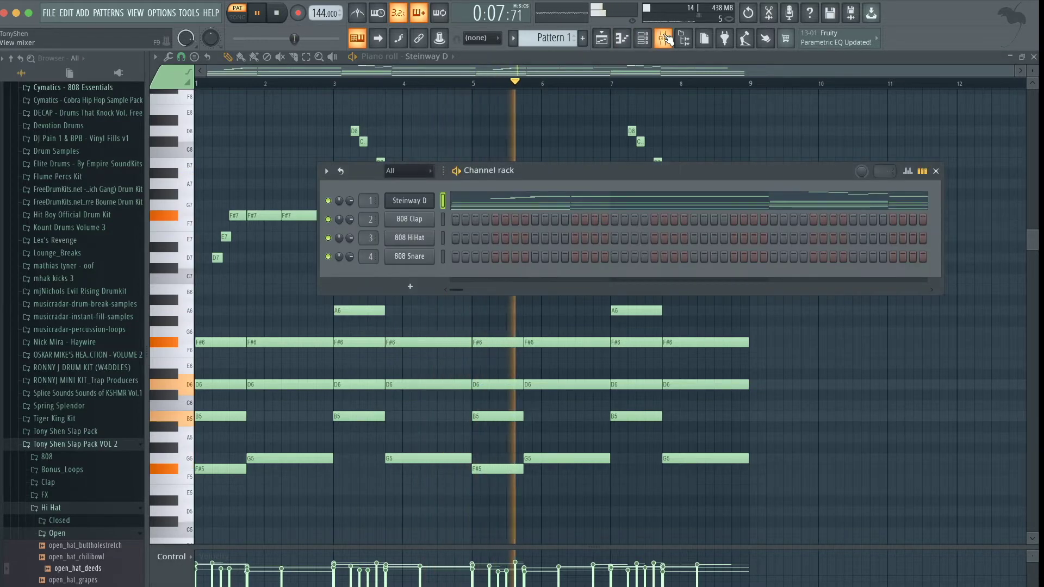
key(space)
click(664, 38)
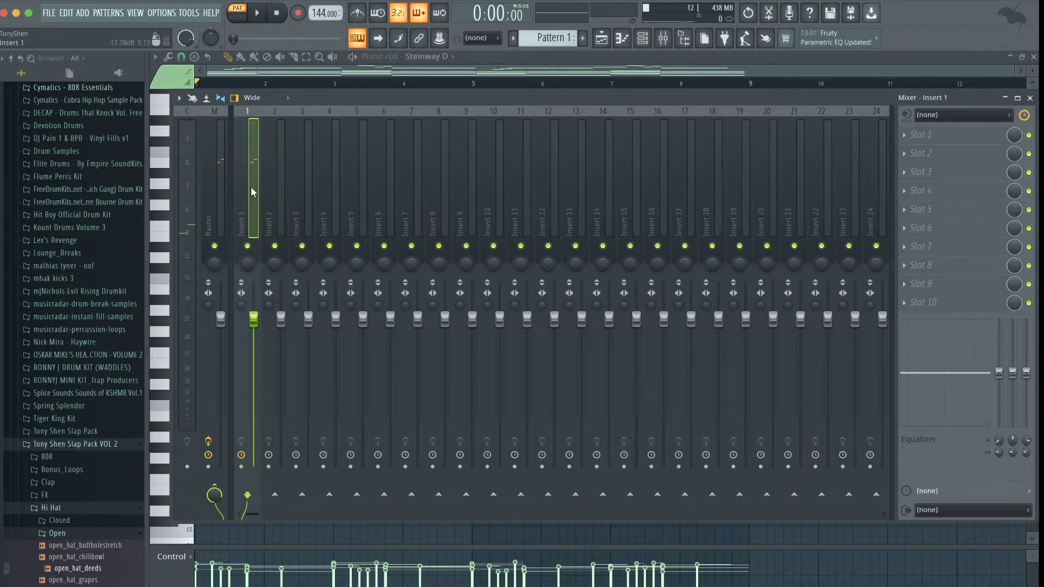
key(ctrl+l)
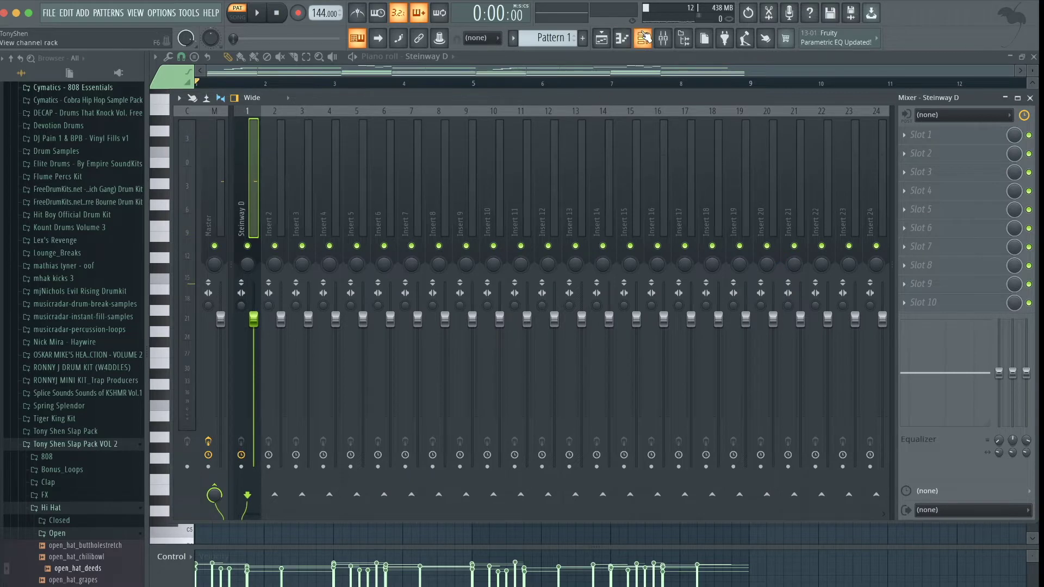
click(645, 36)
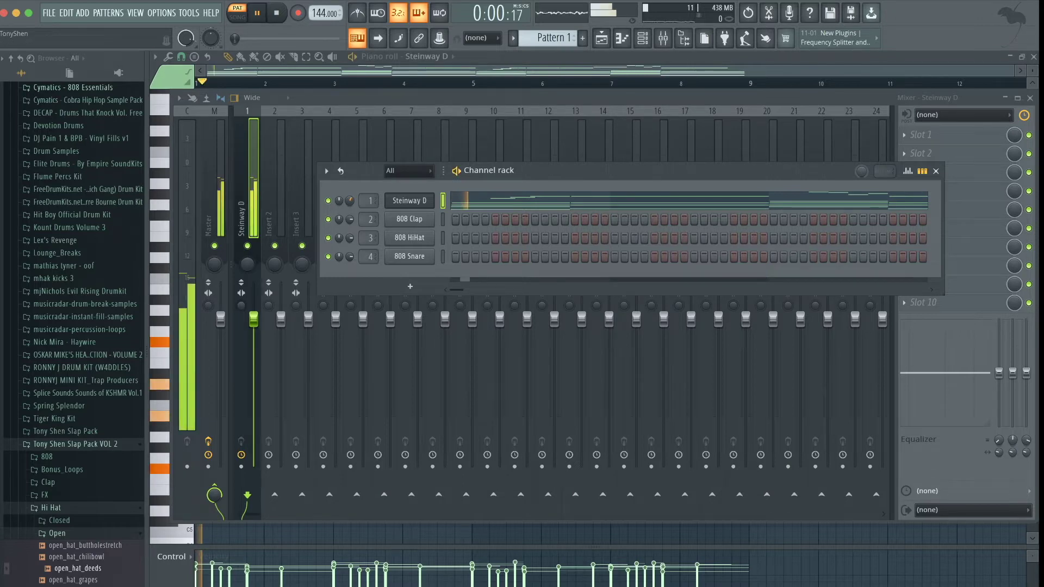
click(936, 171)
- Load Fruity Parametric EQ 2 on slot 1 of the Steinway D track and cut the lows with band 1 at band 3's position
click(973, 134)
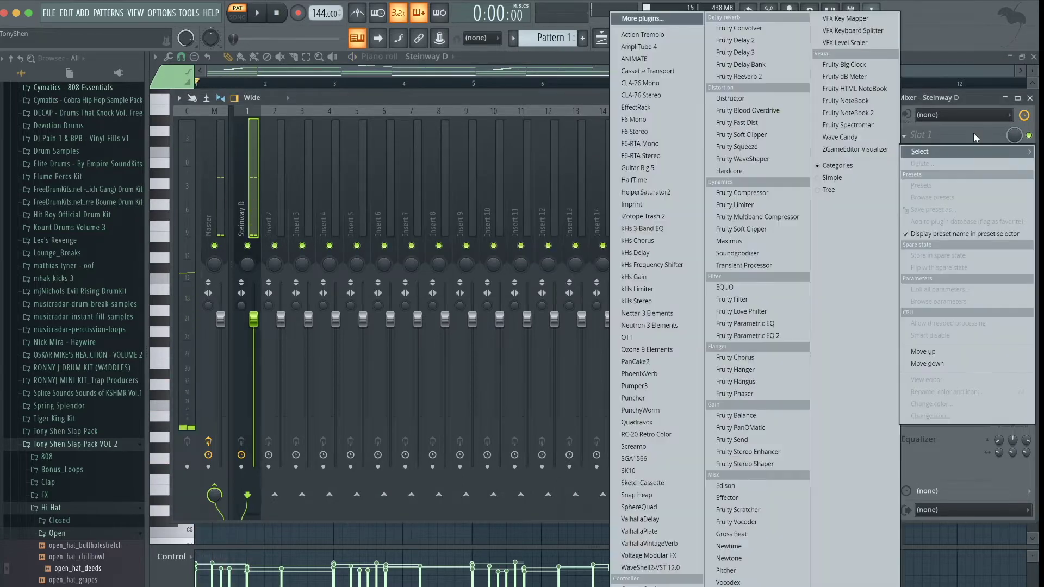
click(754, 335)
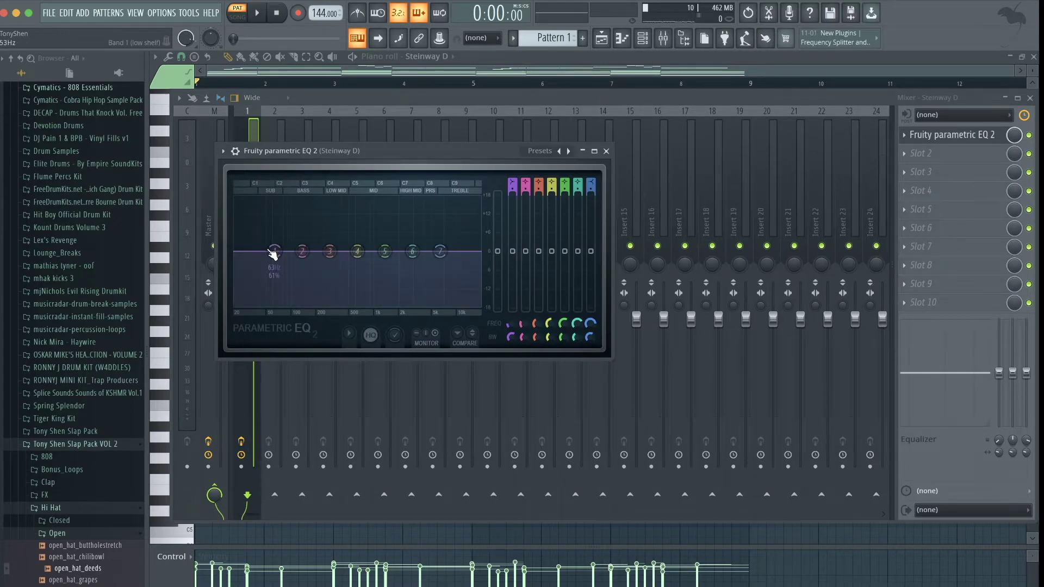
mouse_move(512, 183)
mouse_down()
mouse_move(512, 193)
mouse_move(512, 177)
mouse_up()
drag(277, 251, 330, 251)
- Pull the high-shelf band 7 down by roughly 8 dB just under 3.8 kHz during playback, and close the EQ
key(space)
key(space)
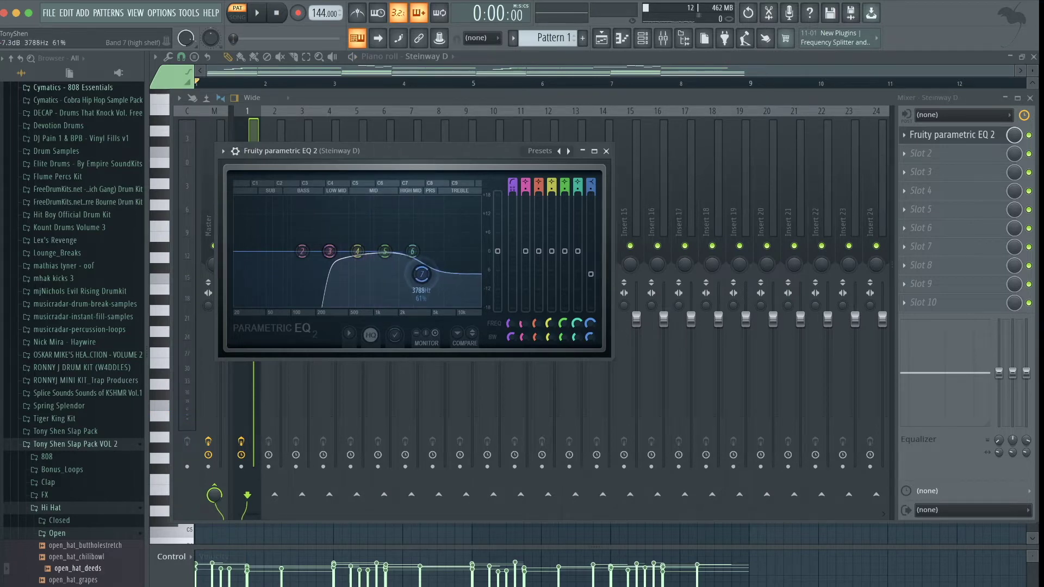
key(space)
drag(420, 275, 416, 275)
drag(416, 276, 417, 278)
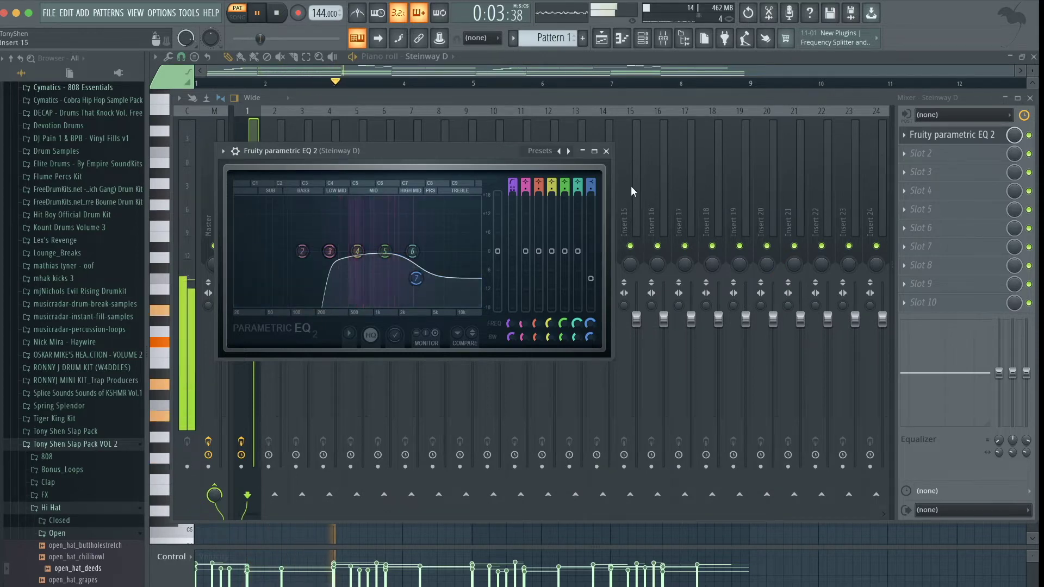
click(606, 151)
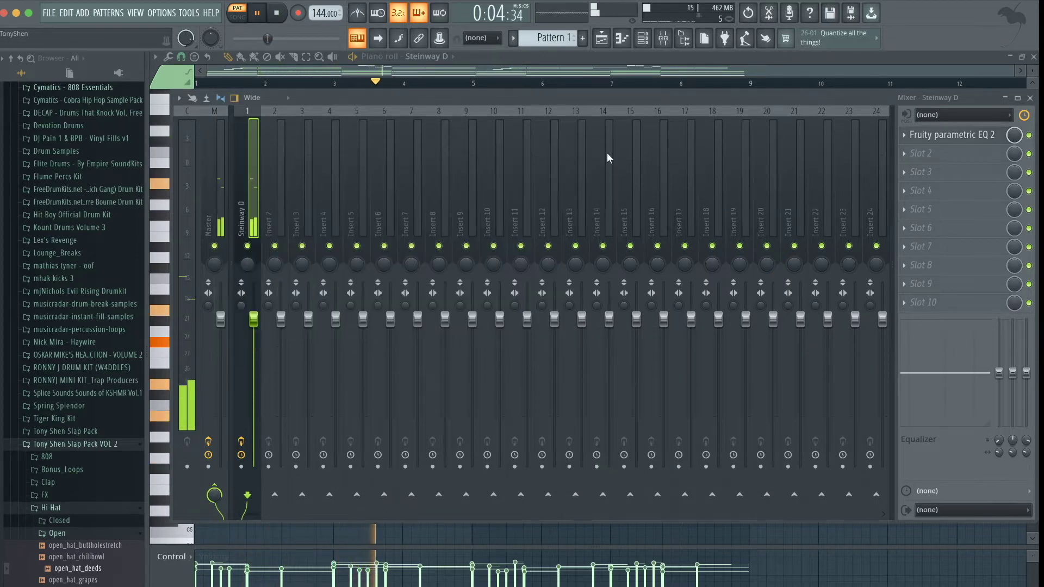
- Load Fruity Reeverb 2 on slot 2 of the Steinway D track, set the wet level to about 38%, and raise the room size
click(935, 158)
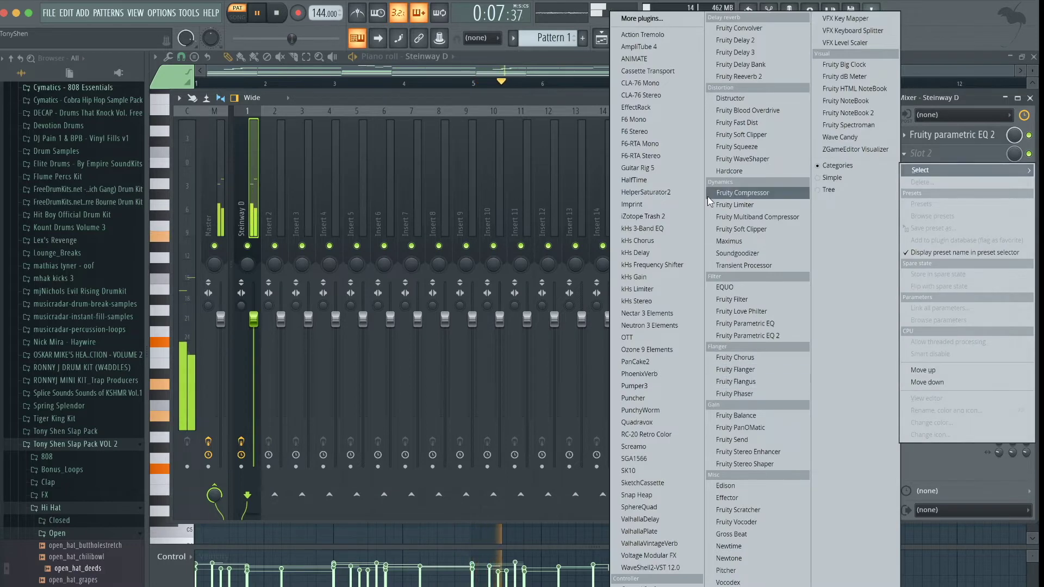
click(795, 76)
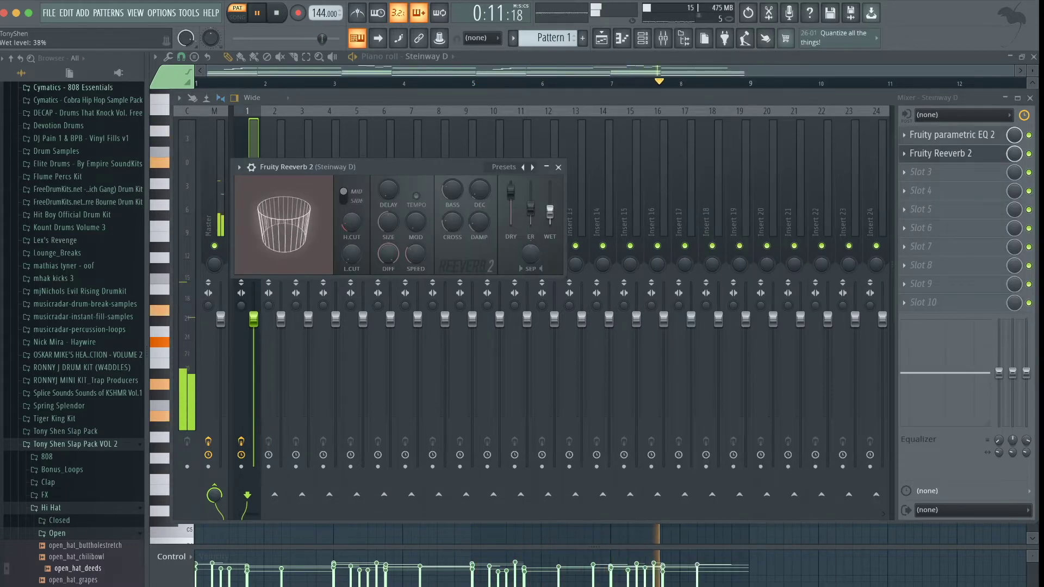
drag(549, 211, 549, 213)
drag(388, 222, 389, 190)
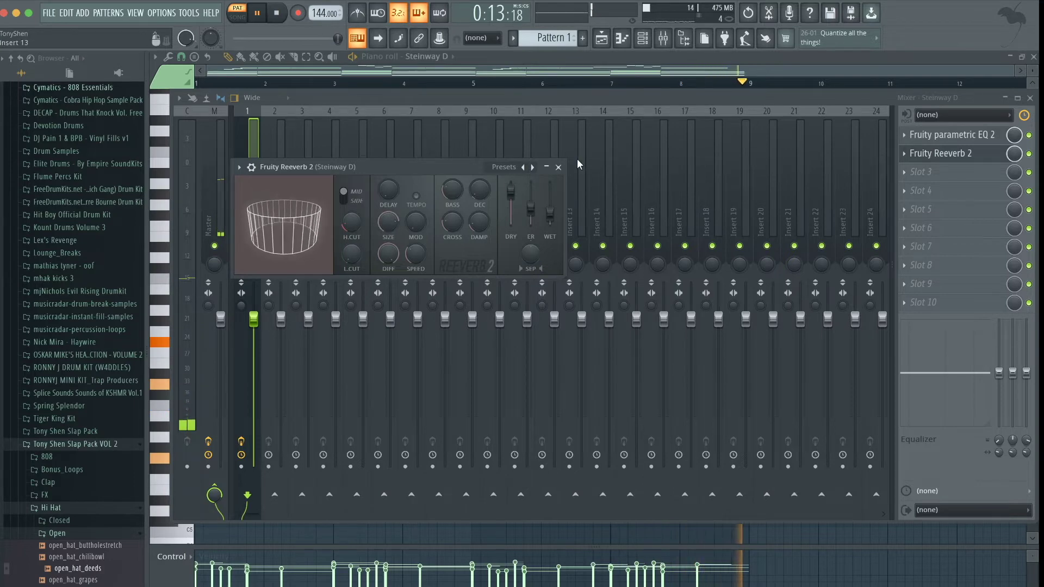
click(558, 167)
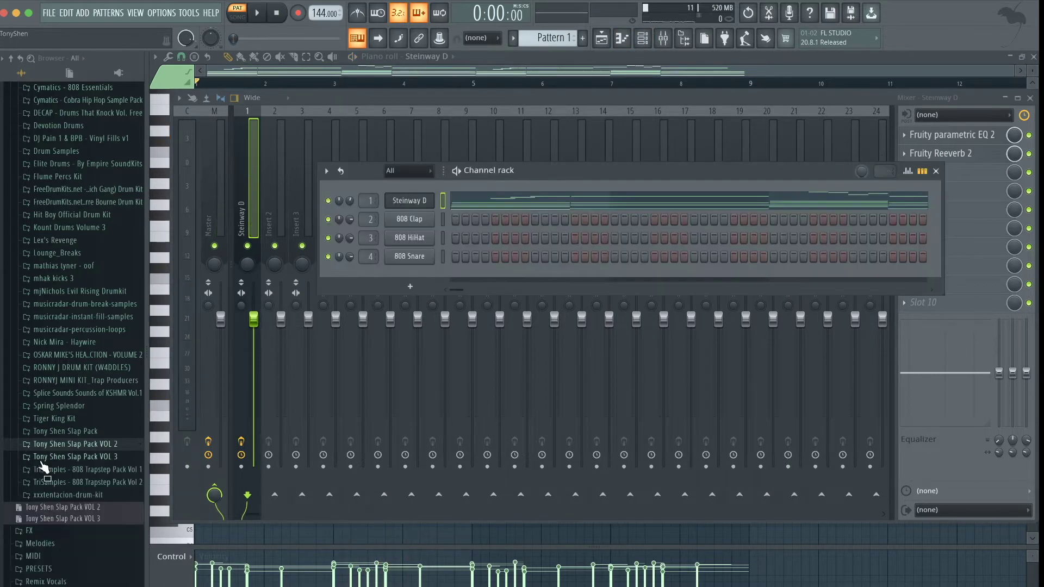
- Load the swoop clap from Slap Pack VOL 3 onto the 808 Clap channel and place hits on steps 9 and 25
click(61, 456)
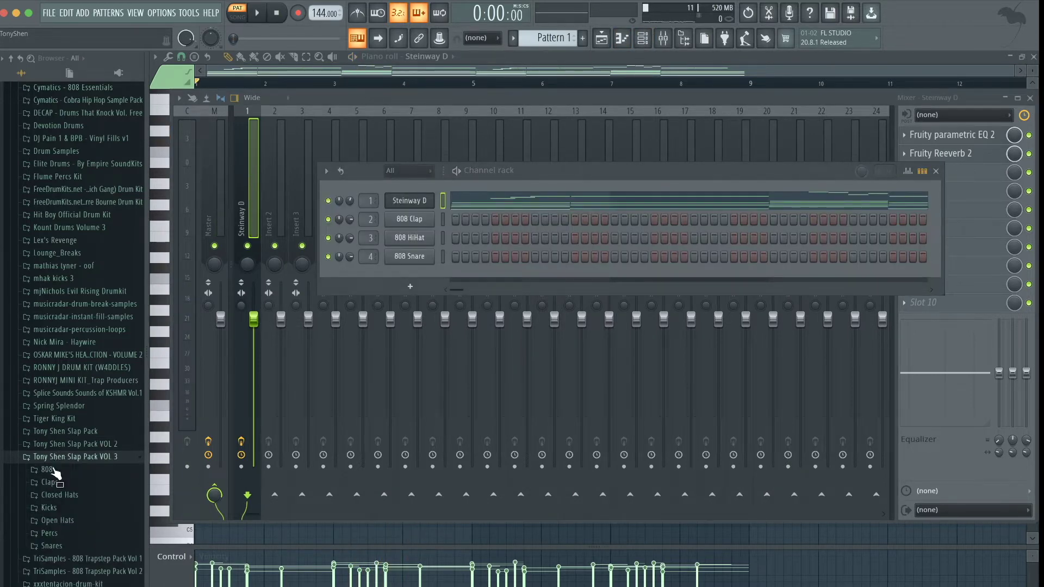
scroll(52, 486, down, 1)
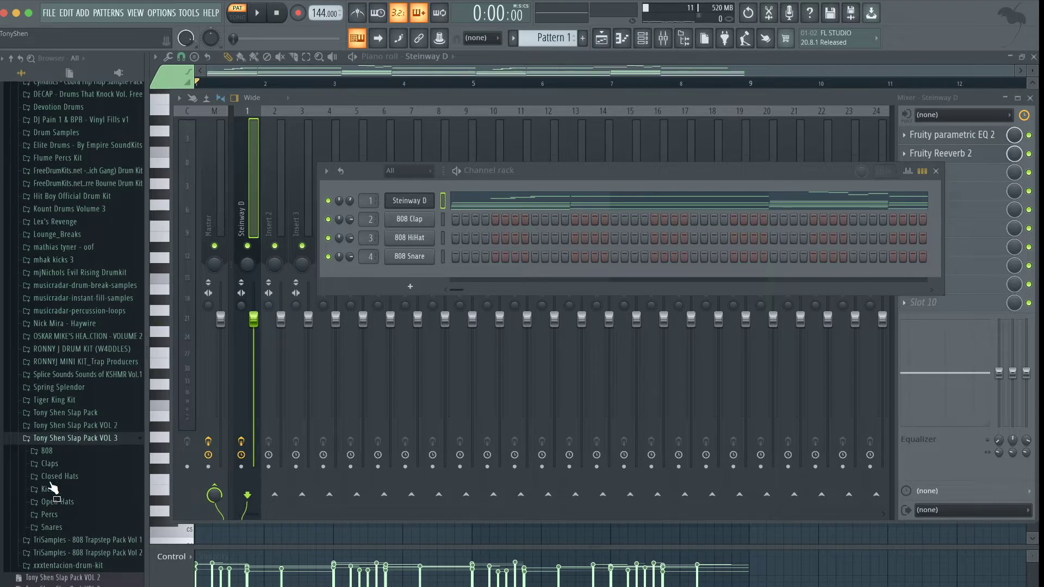
click(49, 463)
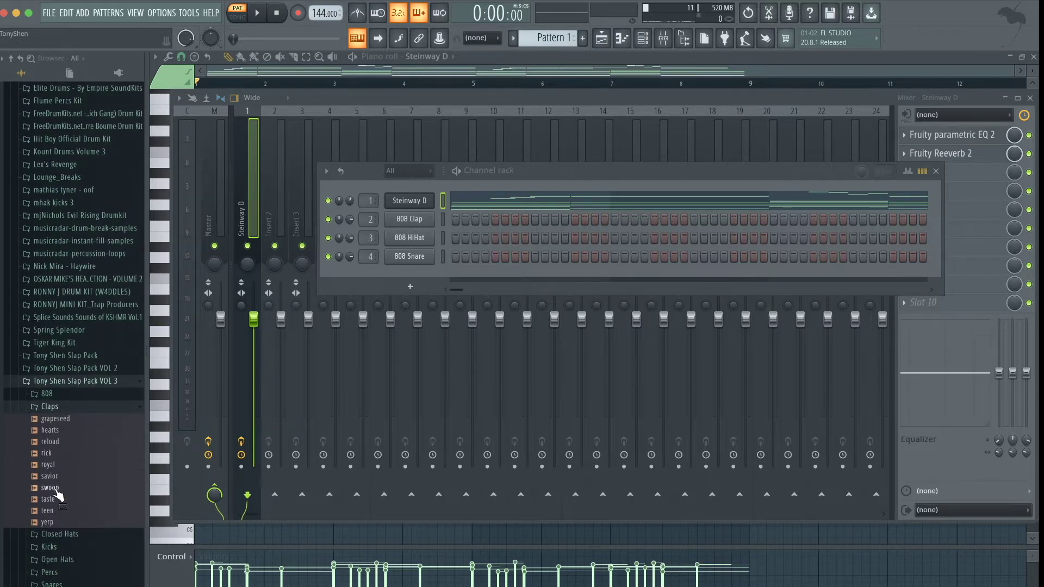
drag(411, 218, 411, 218)
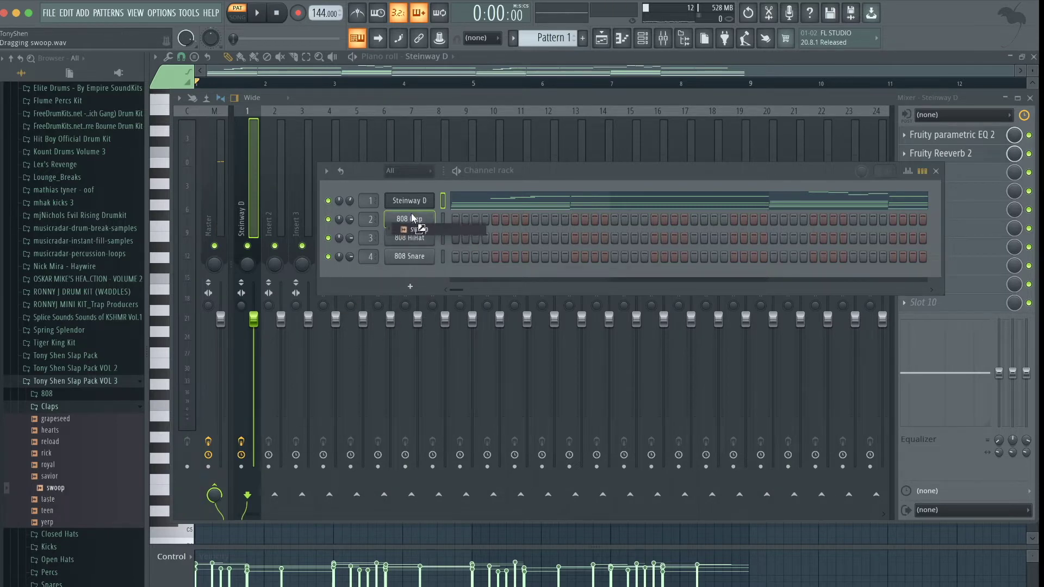
click(535, 220)
key(space)
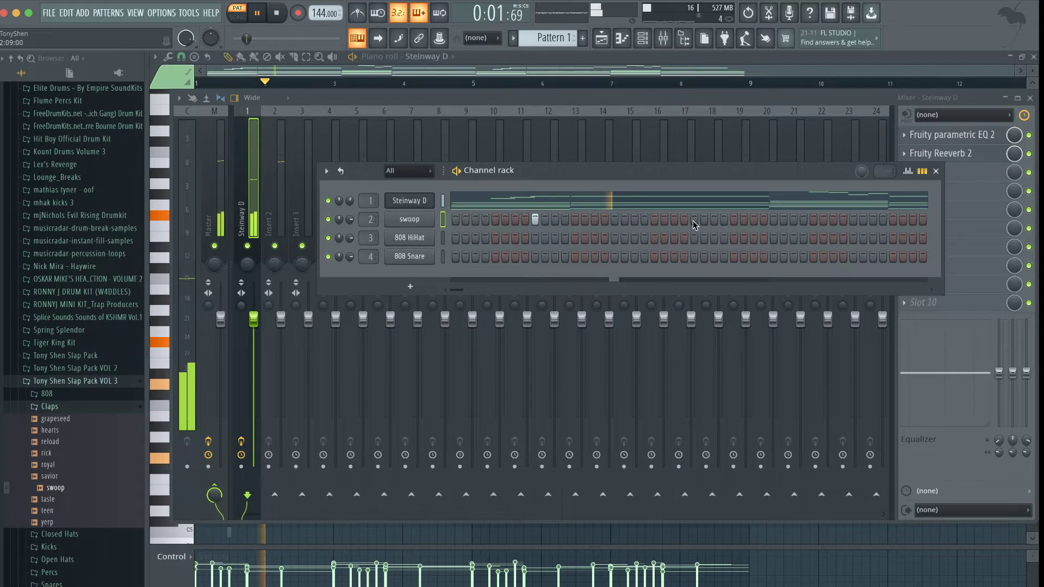
key(space)
- Replace the swoop clap with the rick sample from the same Claps folder and play the pattern
click(53, 466)
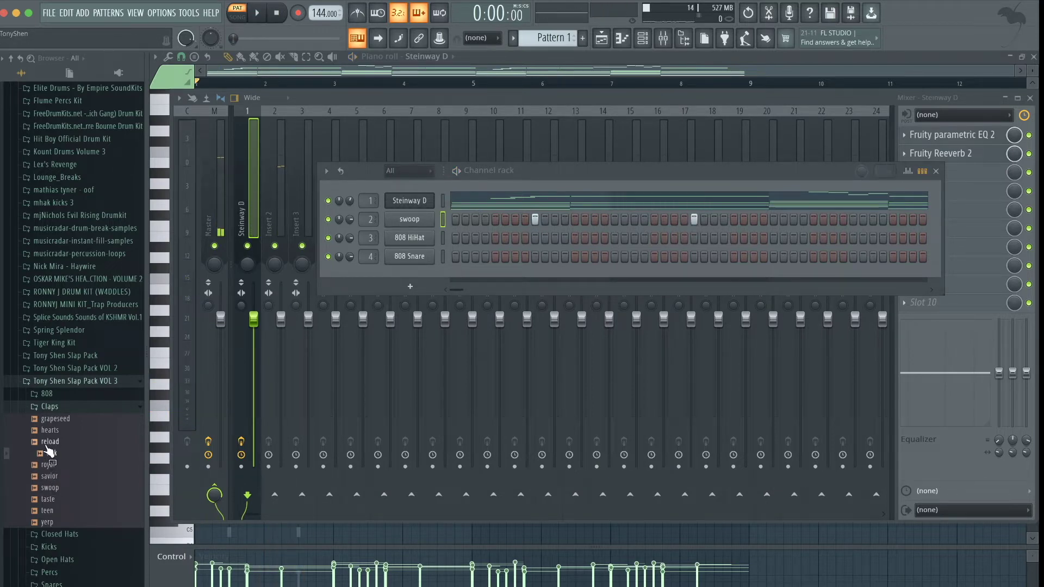
drag(396, 236, 409, 219)
key(space)
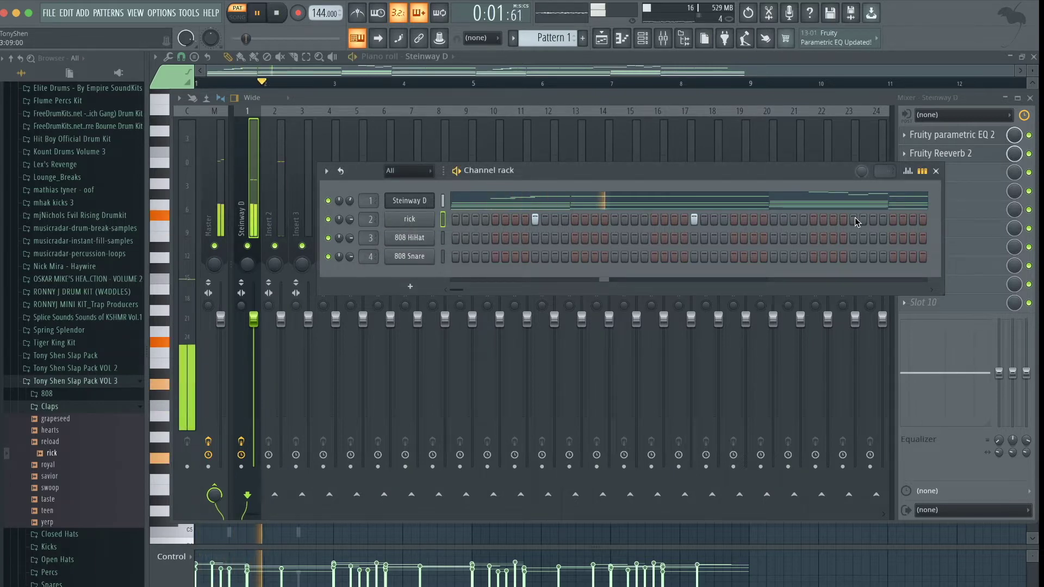
- Complete the rick clap pattern in the piano roll with a hit on beat 3 of all eight bars
click(922, 171)
click(721, 226)
key(space)
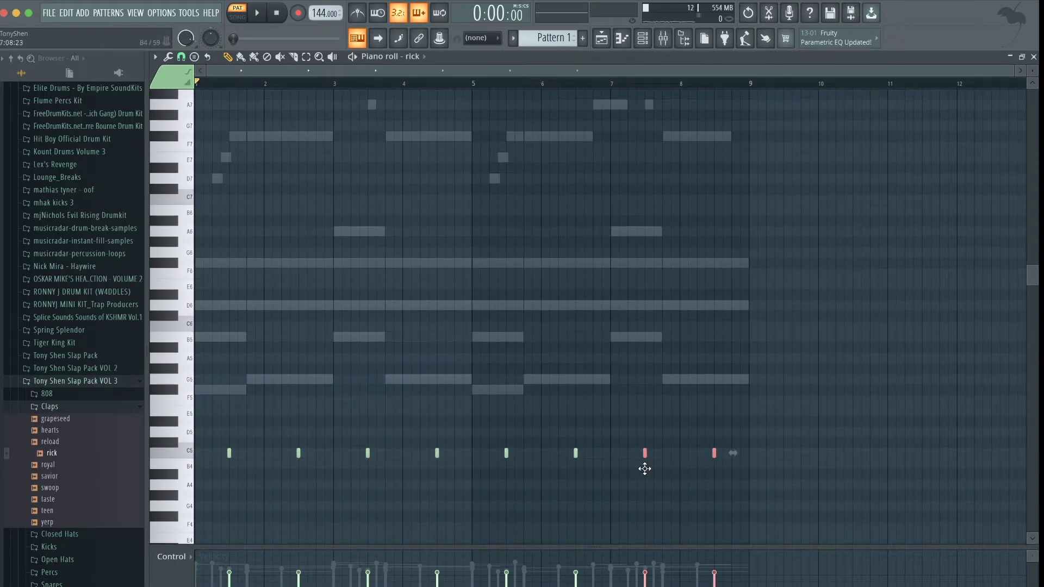
key(space)
click(642, 38)
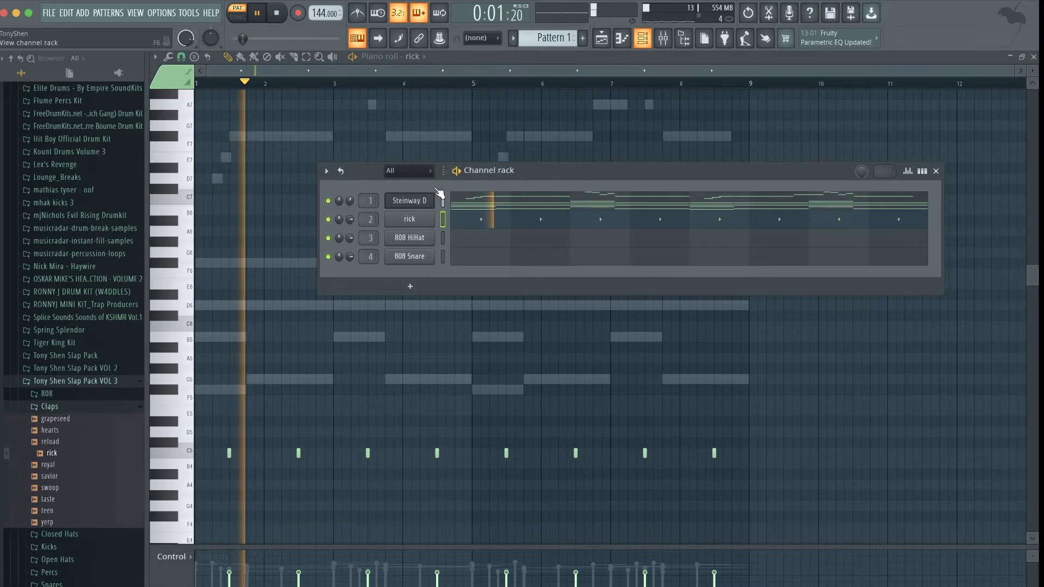
- Try closed hats from Slap Pack VOL 3 on the 808 HiHat channel and settle on the slimjim sample
click(51, 406)
key(space)
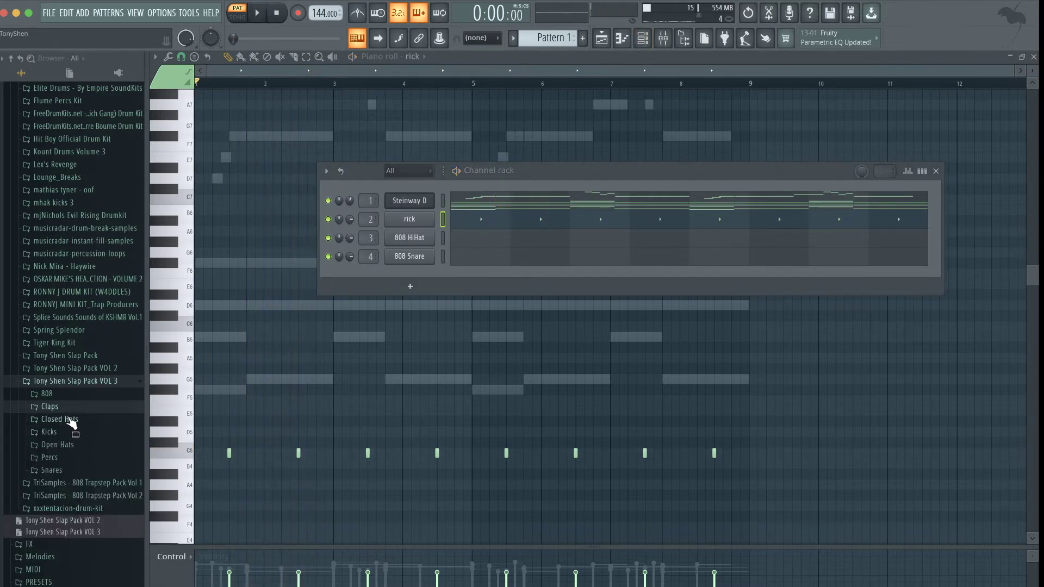
click(60, 419)
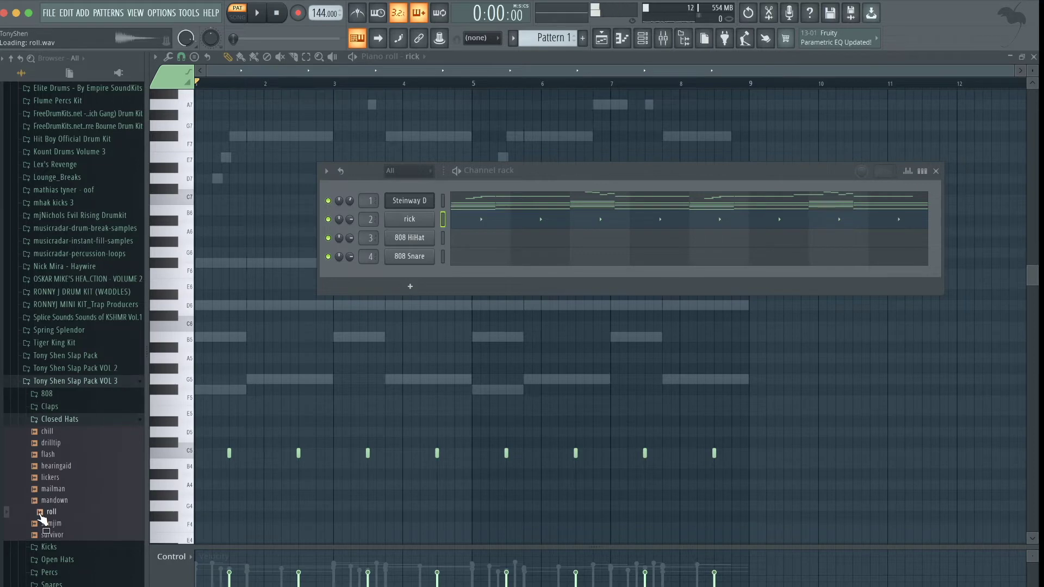
drag(414, 237, 414, 237)
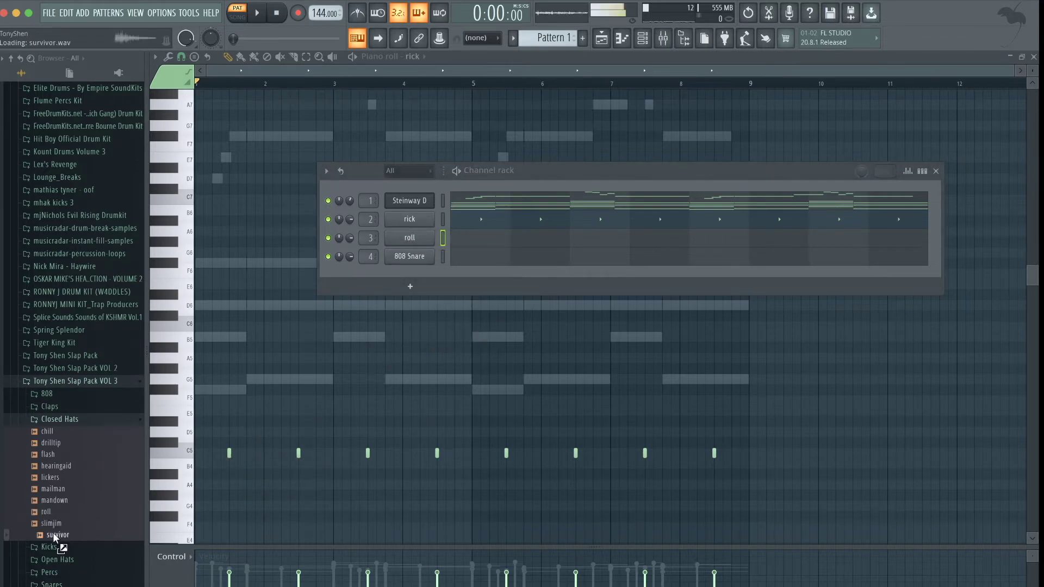
drag(408, 239, 410, 237)
- Fill the slimjim channel with a hi-hat every 2 steps and play the pattern in step view
right_click(432, 234)
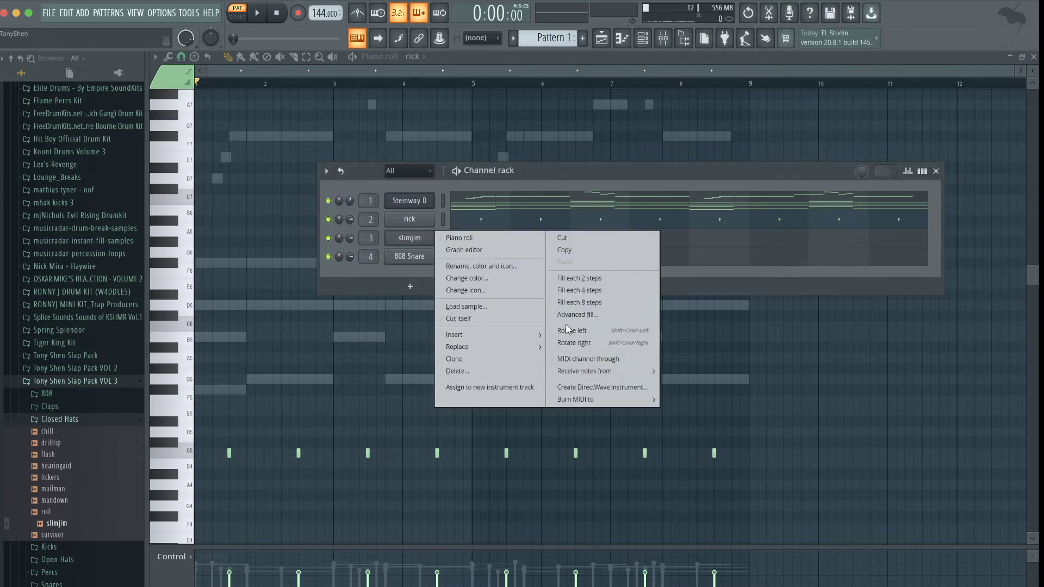
click(578, 279)
key(space)
click(922, 171)
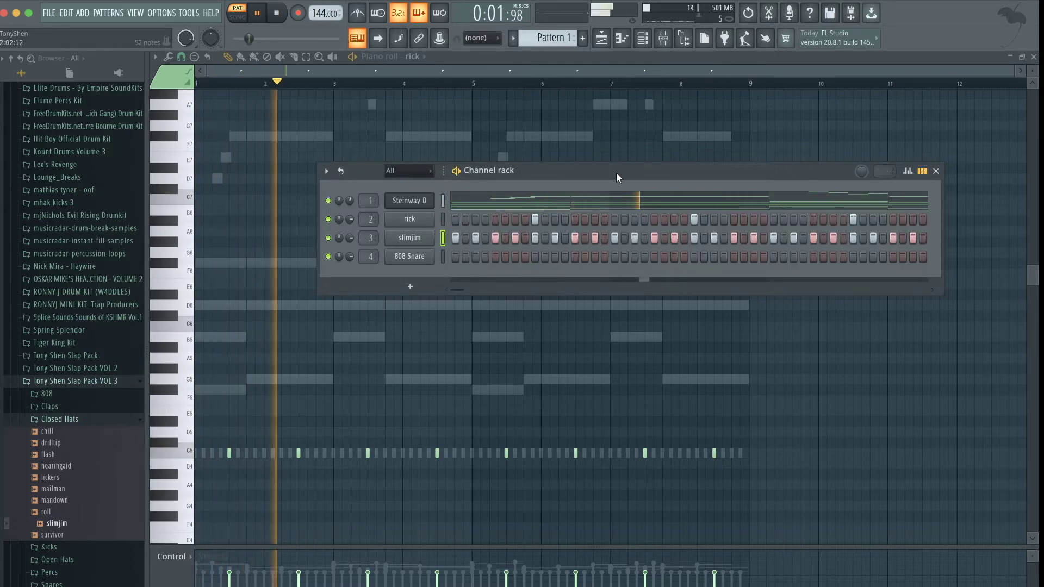
key(space)
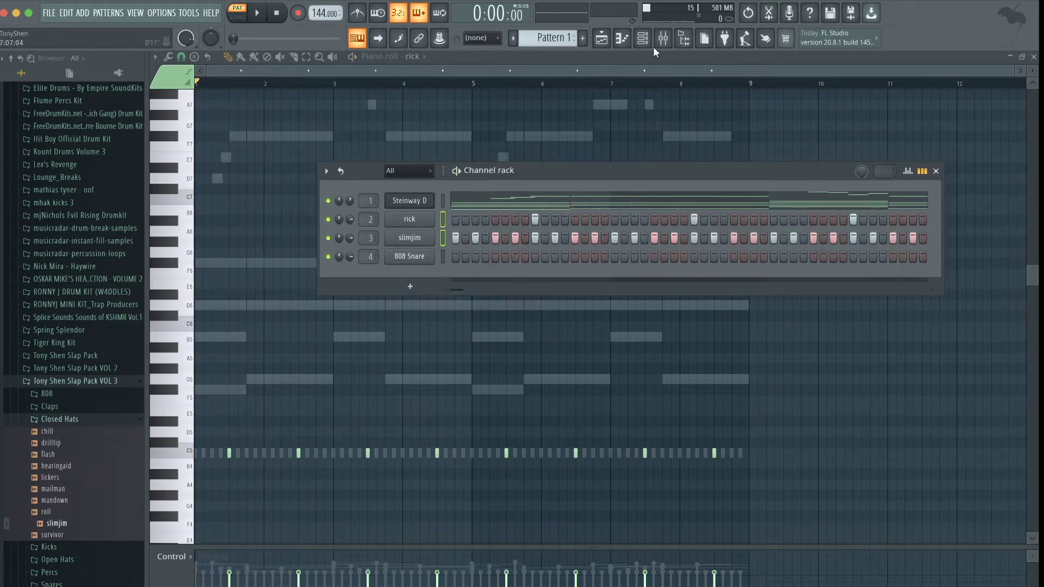
- Route rick and slimjim to mixer inserts 2 and 3, and lower the slimjim track's volume to 50% (-12.8 dB) during playback
click(664, 39)
click(289, 166)
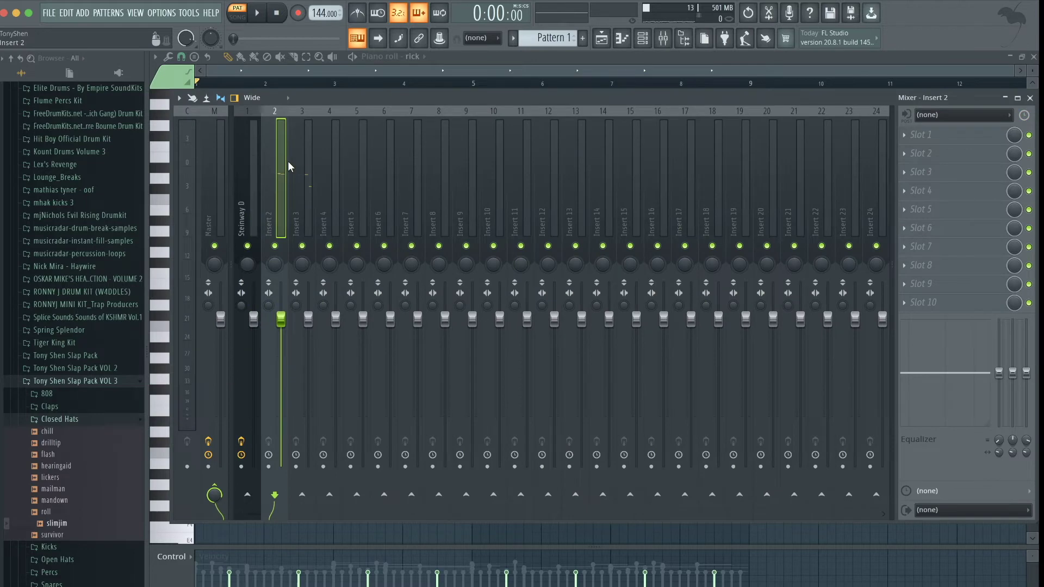
key(space)
drag(308, 320, 308, 392)
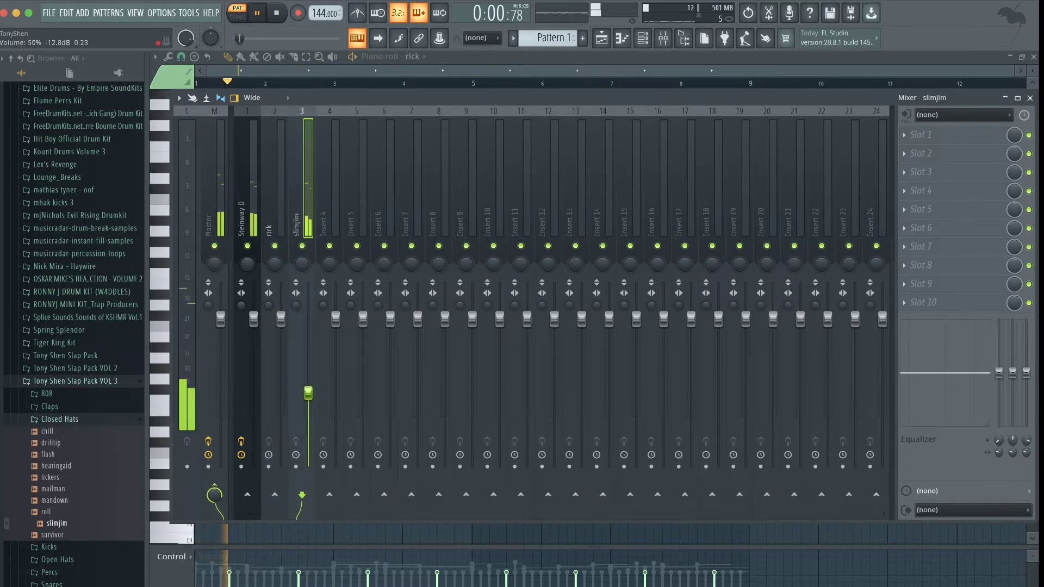
click(642, 40)
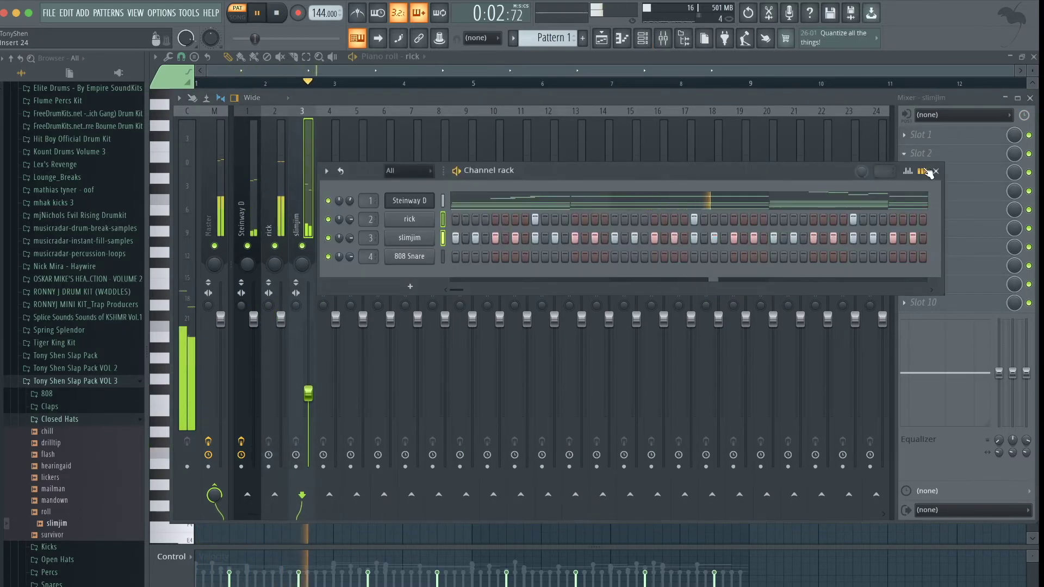
key(space)
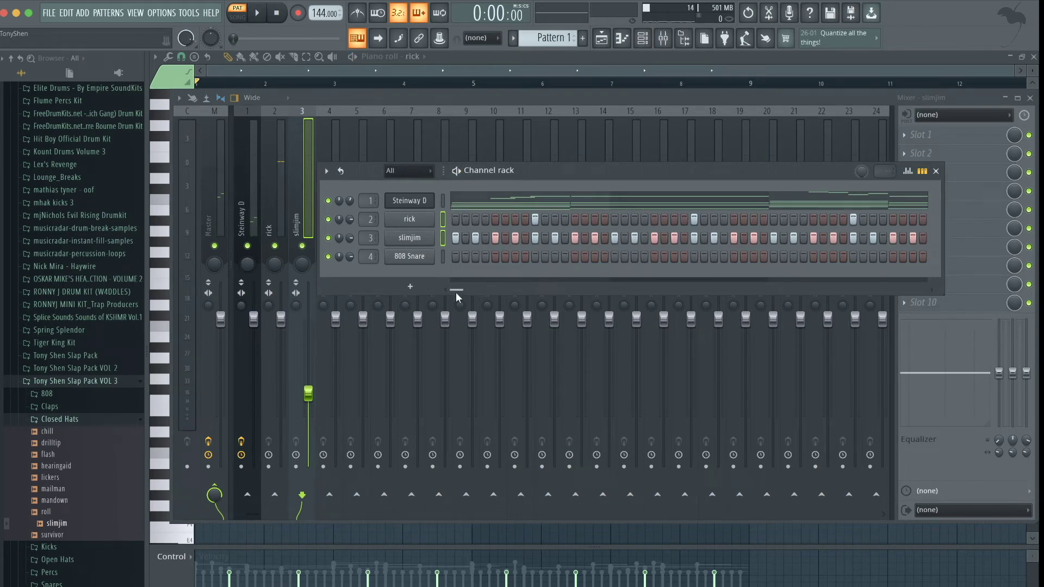
- Add an extra slimjim hit on step 2 and open the hi-hat channel in the piano roll
key(space)
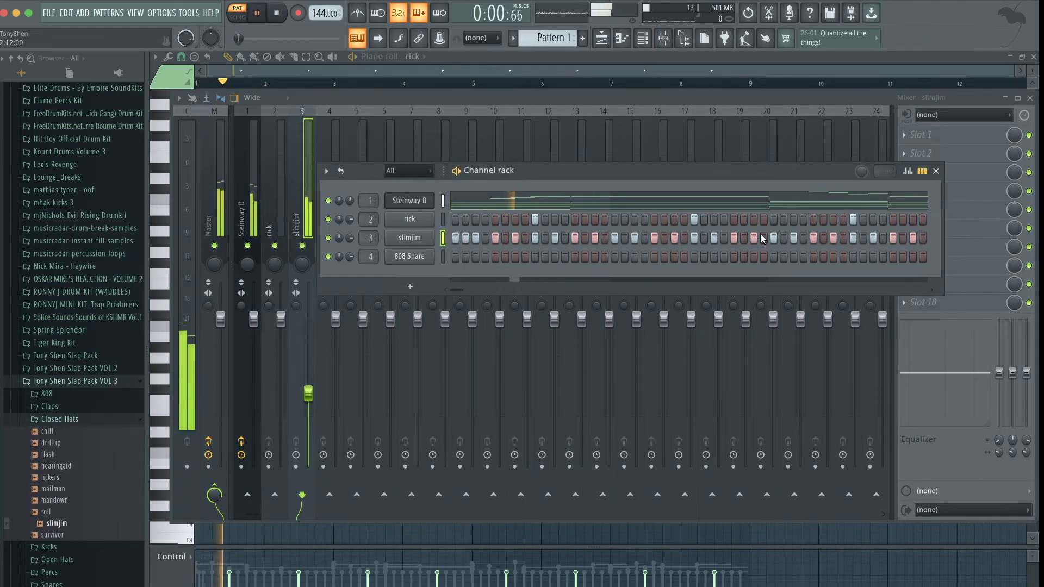
click(922, 171)
click(712, 237)
key(space)
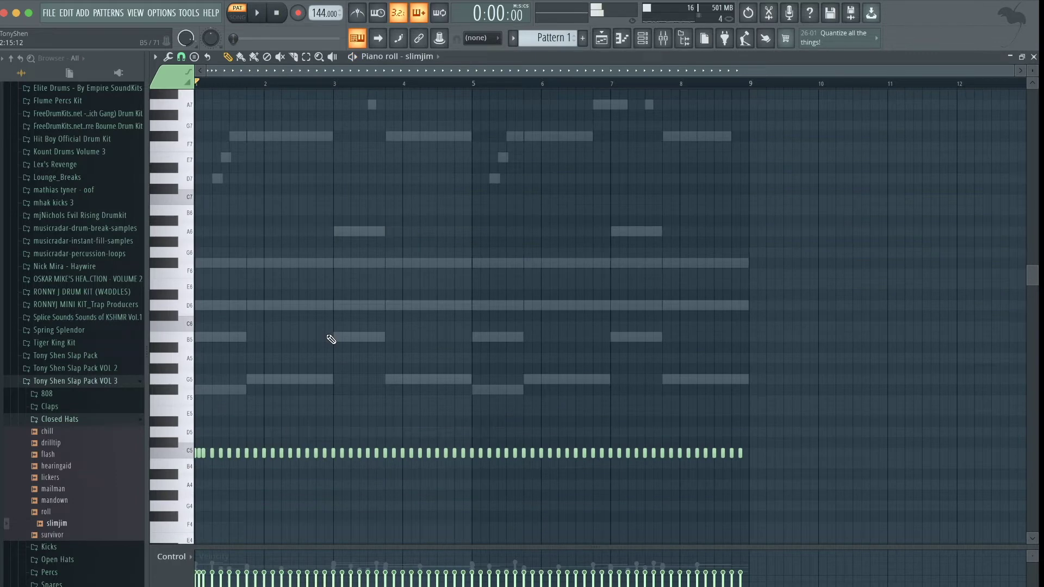
- Lengthen the slimjim note on beat 4 of bar 2 to two steps
scroll(331, 340, up, 2)
key(space)
scroll(303, 366, down, 4)
scroll(335, 256, up, 2)
key(space)
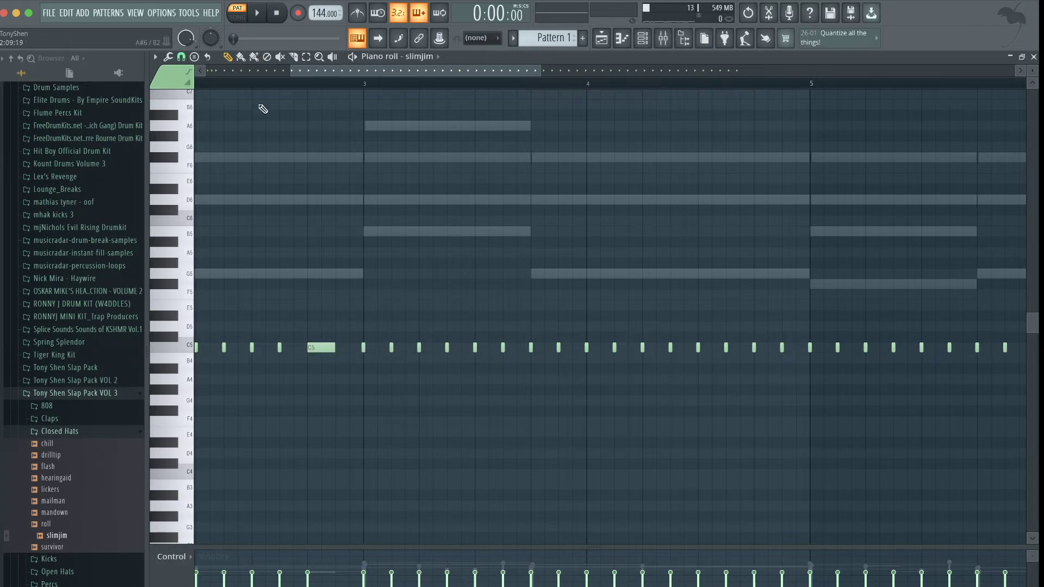
- Chop the lengthened bar 2 hi-hat note into a fast roll at 1/4 step snap and taper its velocities downward
click(185, 56)
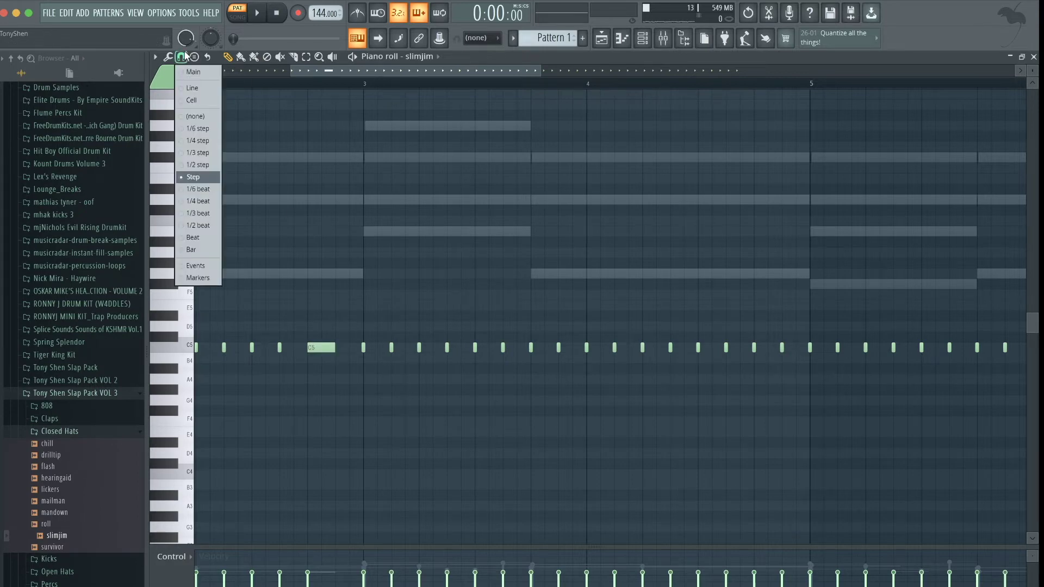
click(198, 142)
key(super+u)
super+click(316, 261)
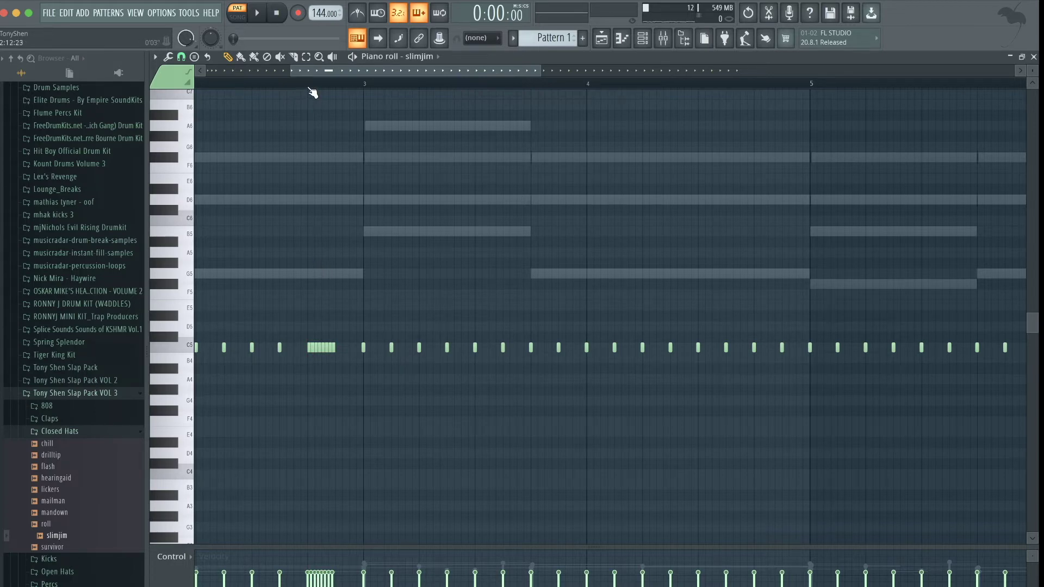
key(space)
key(space)
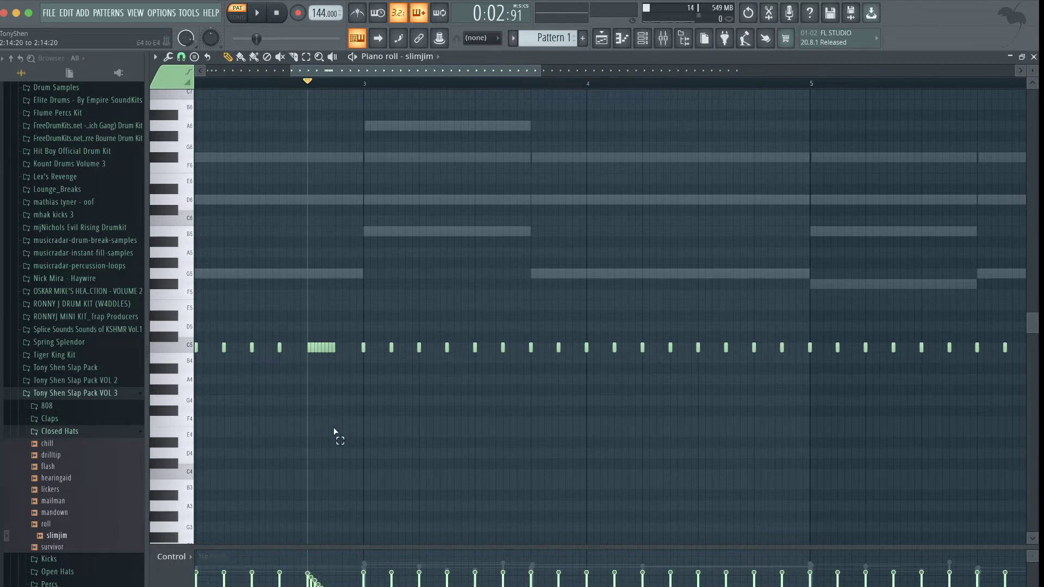
- Add an extra two-step slimjim note between the last two hi-hats of bar 4 and play the pattern
key(space)
scroll(475, 380, down, 5)
scroll(466, 373, up, 4)
key(space)
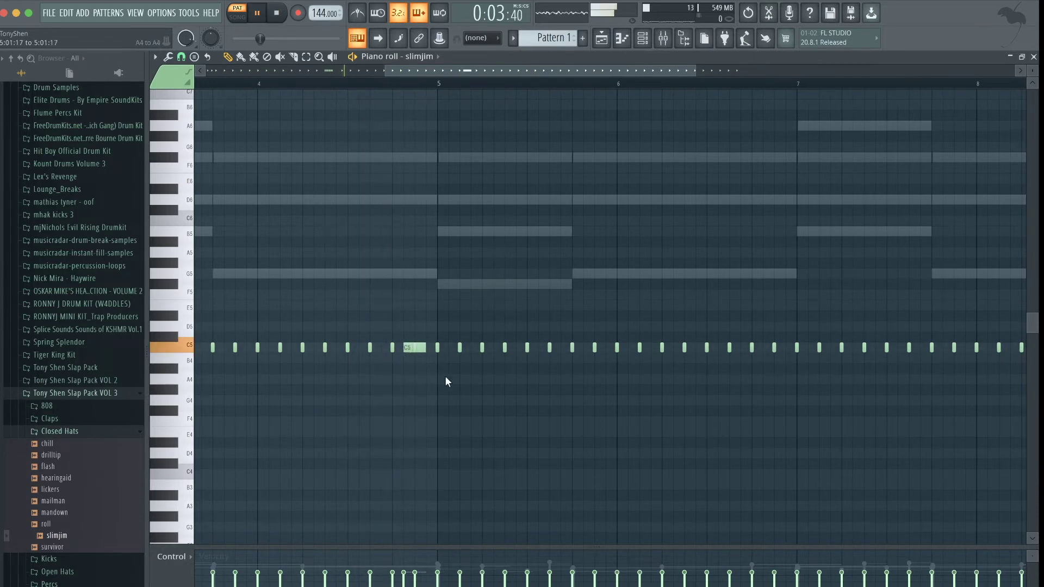
scroll(445, 376, down, 4)
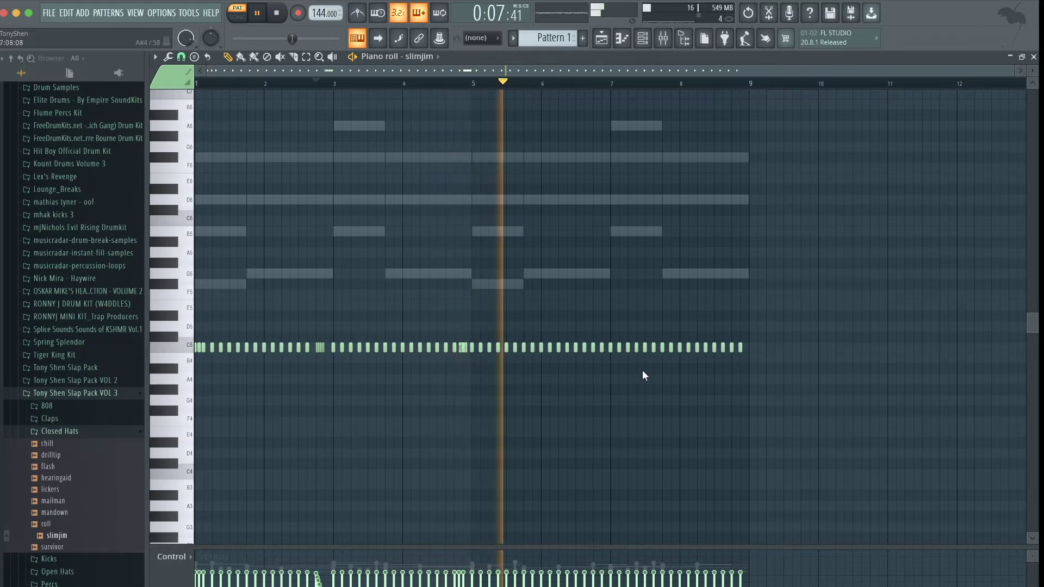
- Delete the last three hi-hats of bar 6 to leave a gap before bar 7, and play the pattern back
scroll(603, 365, up, 4)
key(space)
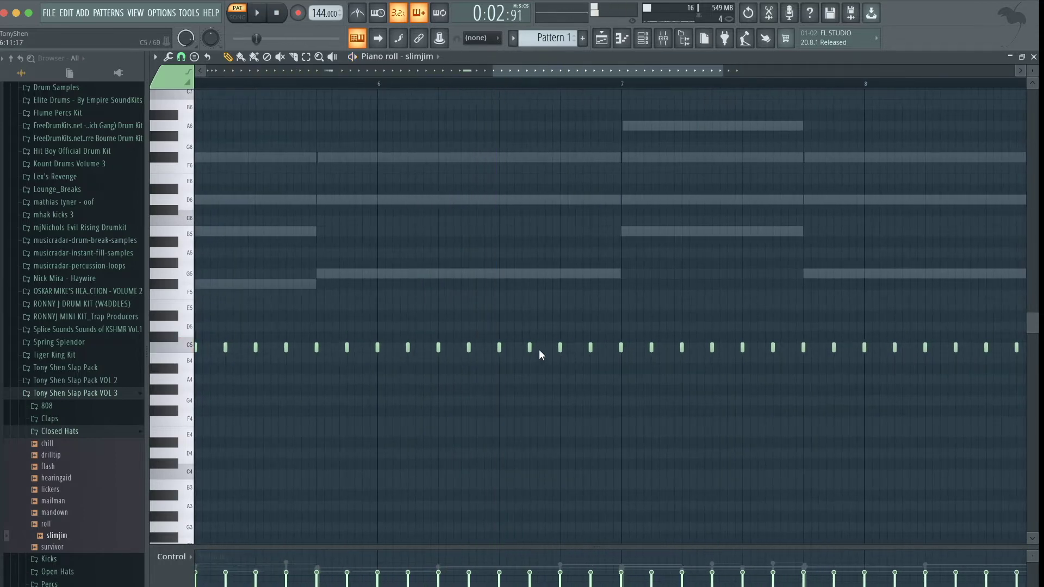
drag(520, 338, 598, 367)
key(Delete)
key(space)
scroll(598, 368, down, 2)
scroll(605, 360, down, 2)
key(space)
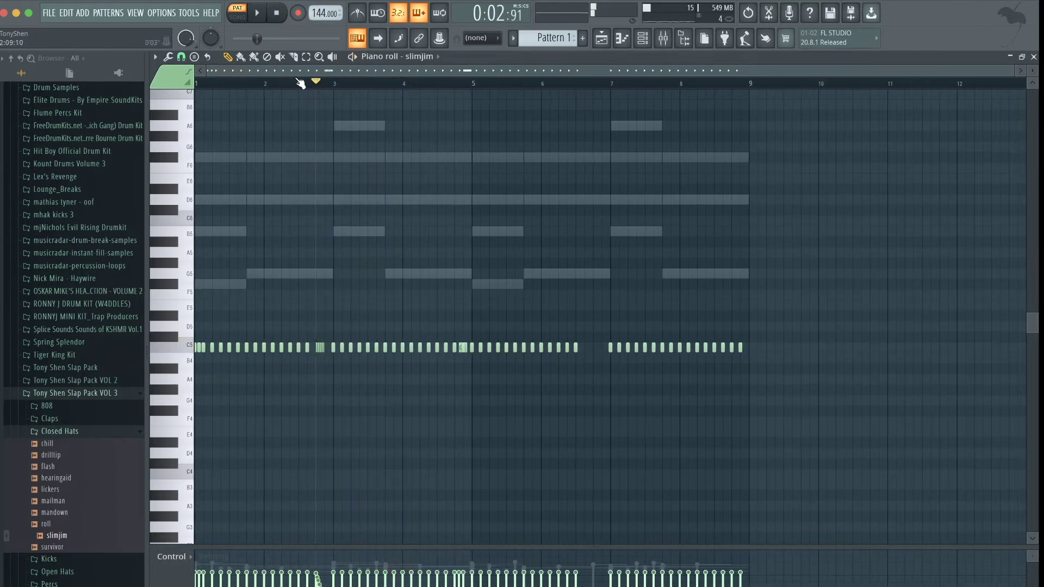
- Fine-tune the velocities of the hi-hat roll at the end of bar 2 and play from that point
scroll(326, 252, up, 2)
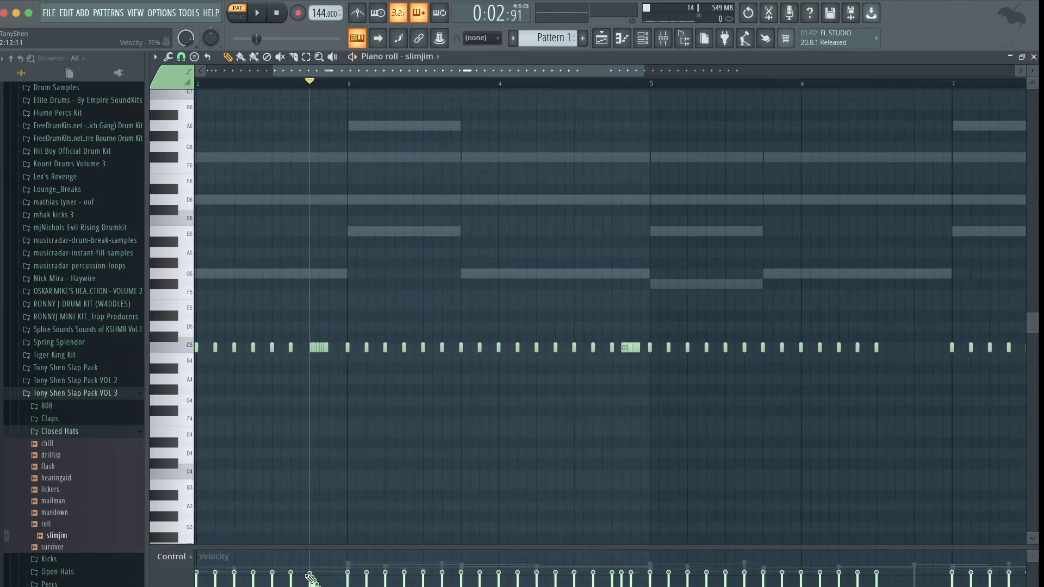
key(space)
scroll(360, 431, down, 2)
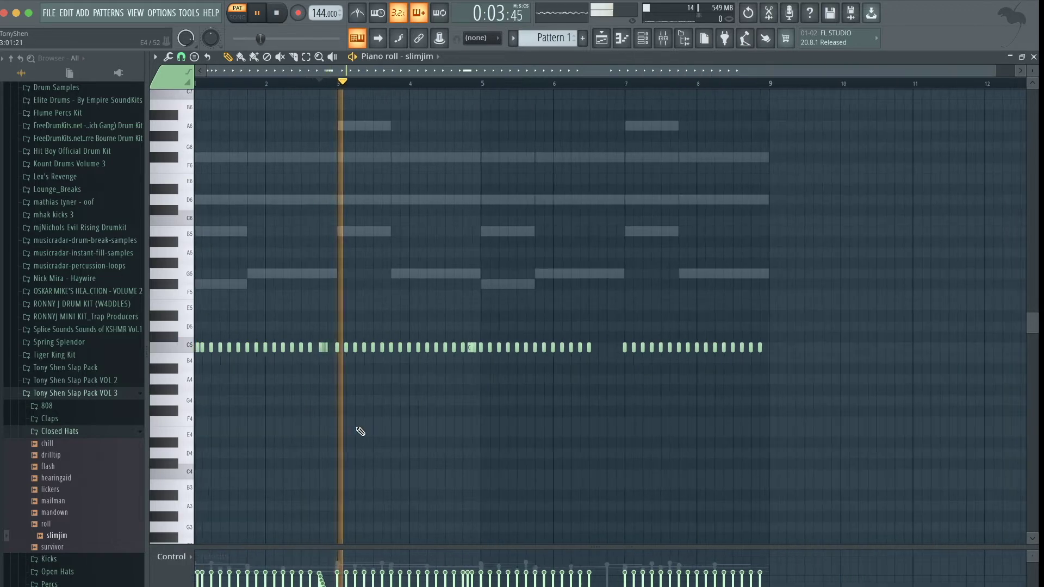
- Stop playback and delete all the slimjim hi-hat notes in bars 5 to 8
scroll(625, 403, up, 2)
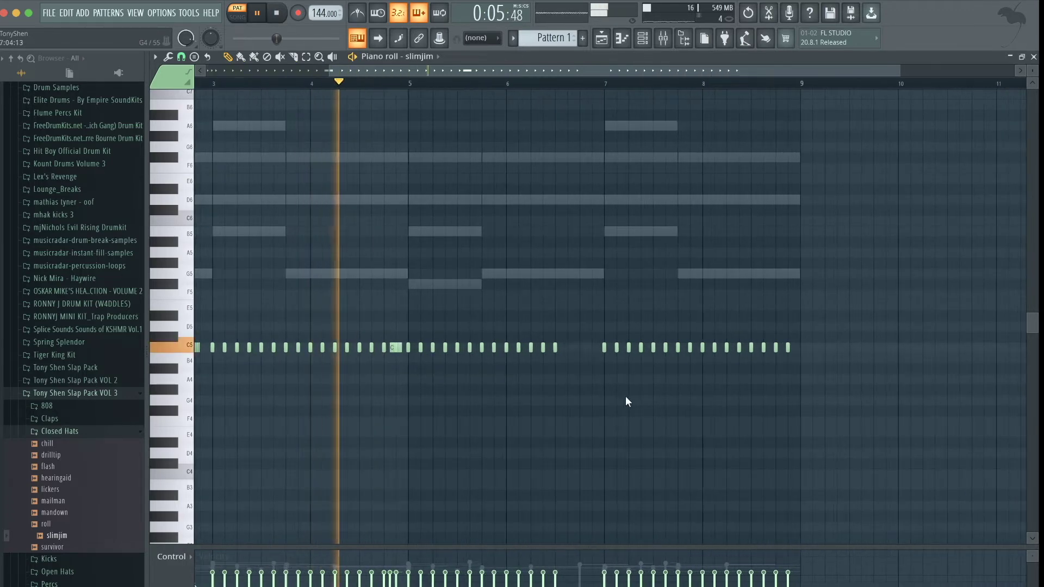
key(space)
drag(814, 385, 407, 325)
key(Delete)
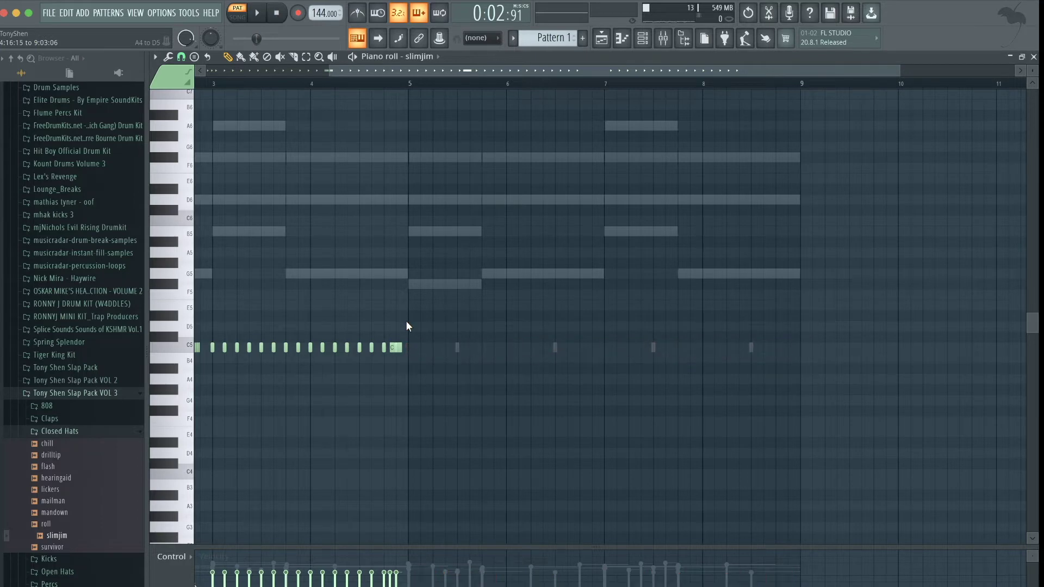
- Duplicate the hi-hat notes of bars 1–4 into bars 5–8 and play the pattern
scroll(406, 326, down, 2)
drag(563, 422, 54, 259)
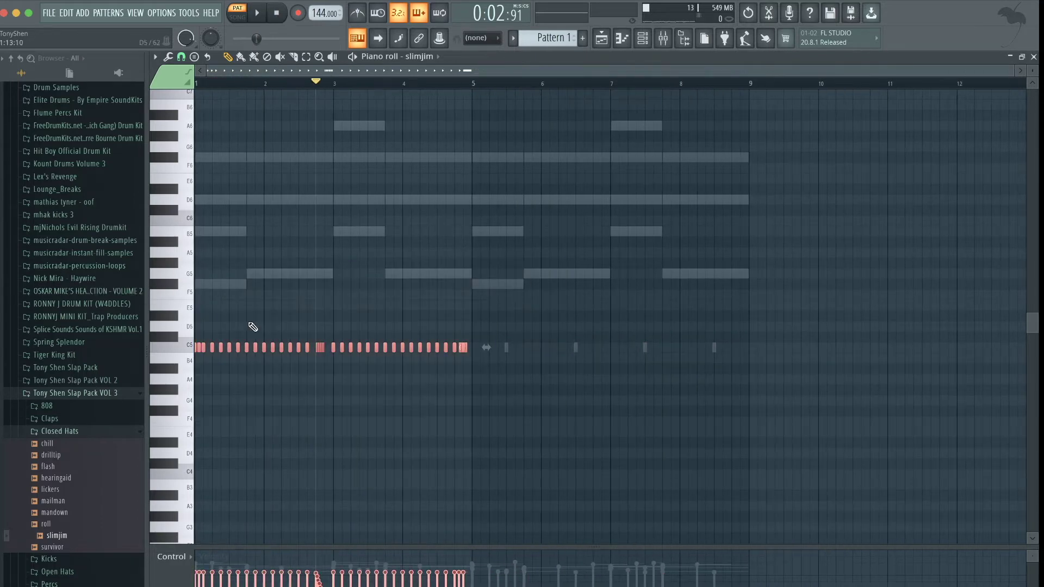
key(ctrl+b)
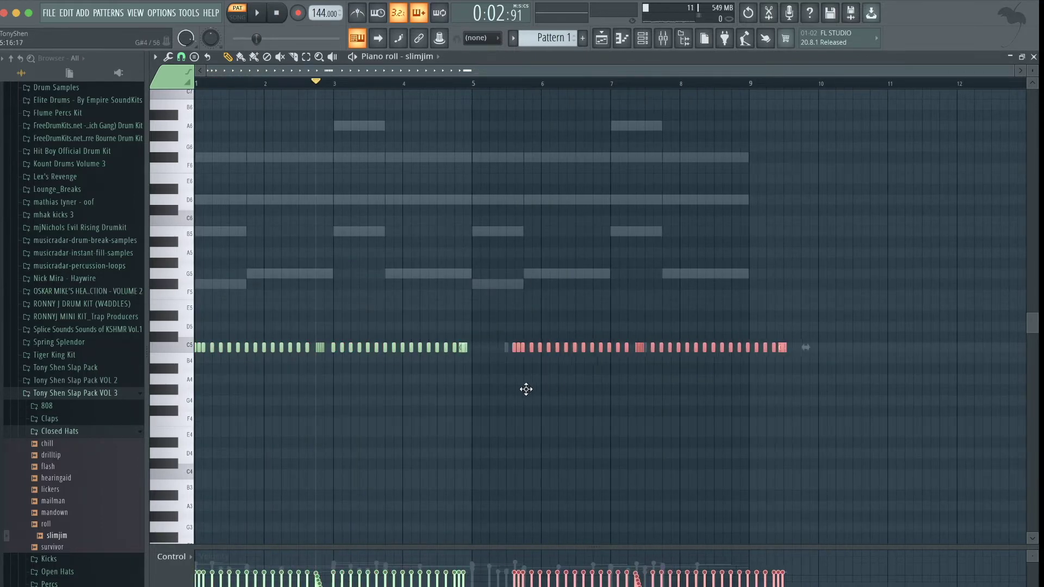
key(ctrl+d)
key(space)
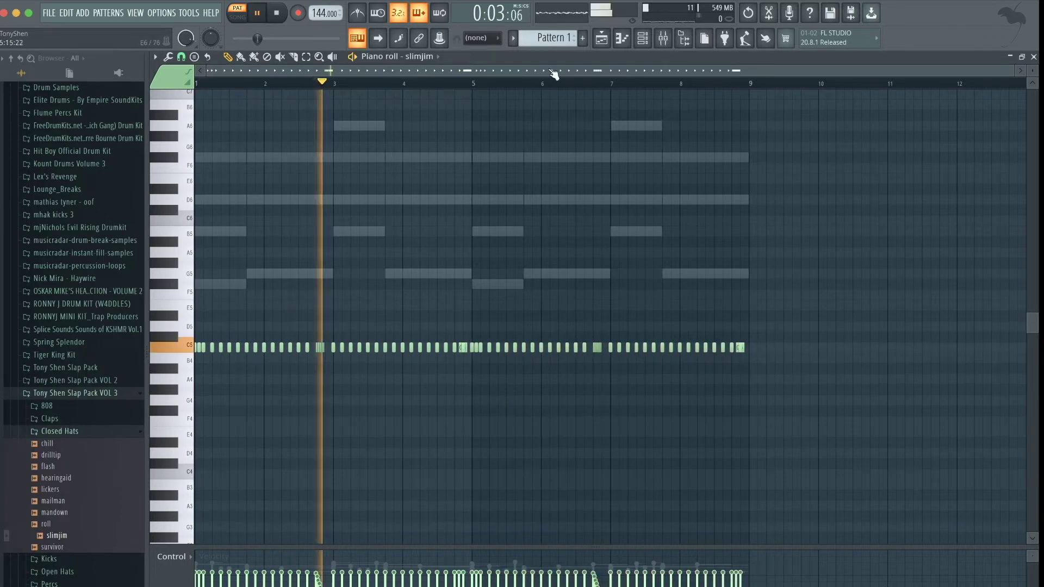
- Replace the 808 Snare channel's sample with the wood snare from the Tony Shen Slap Pack VOL 3 Snares folder
click(642, 38)
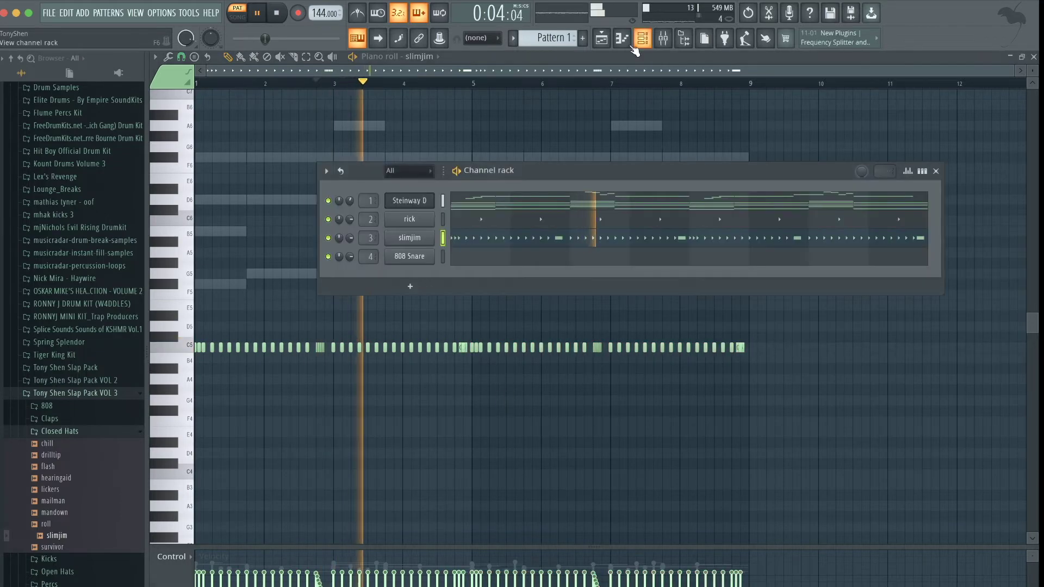
click(97, 431)
click(63, 482)
key(space)
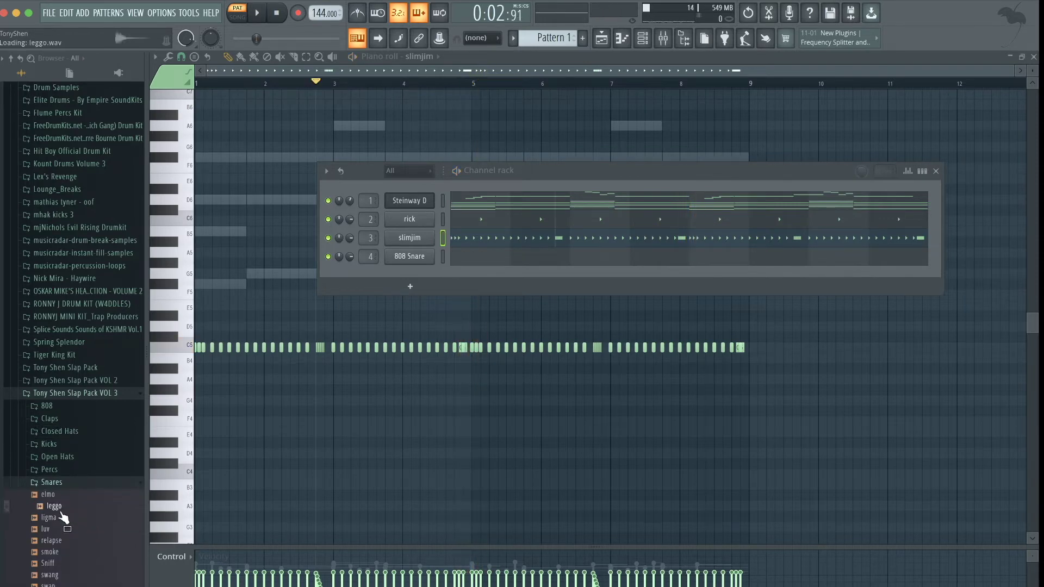
right_click(48, 585)
click(50, 585)
drag(406, 235, 405, 257)
- Place wood hits on step 15 of bar 1, step 15 of bar 3 and step 3 of bar 4 during playback
click(922, 172)
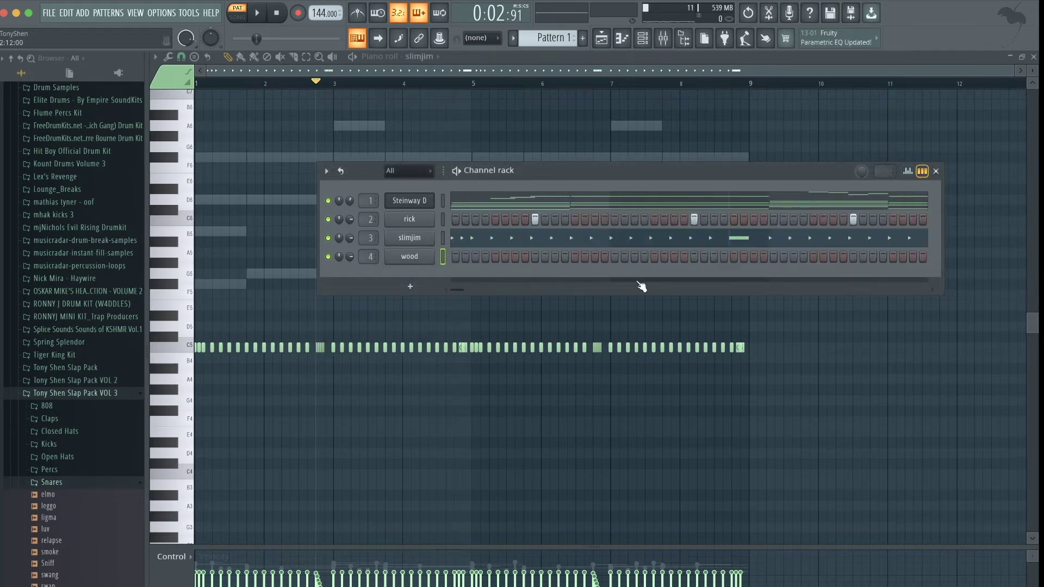
key(space)
key(space)
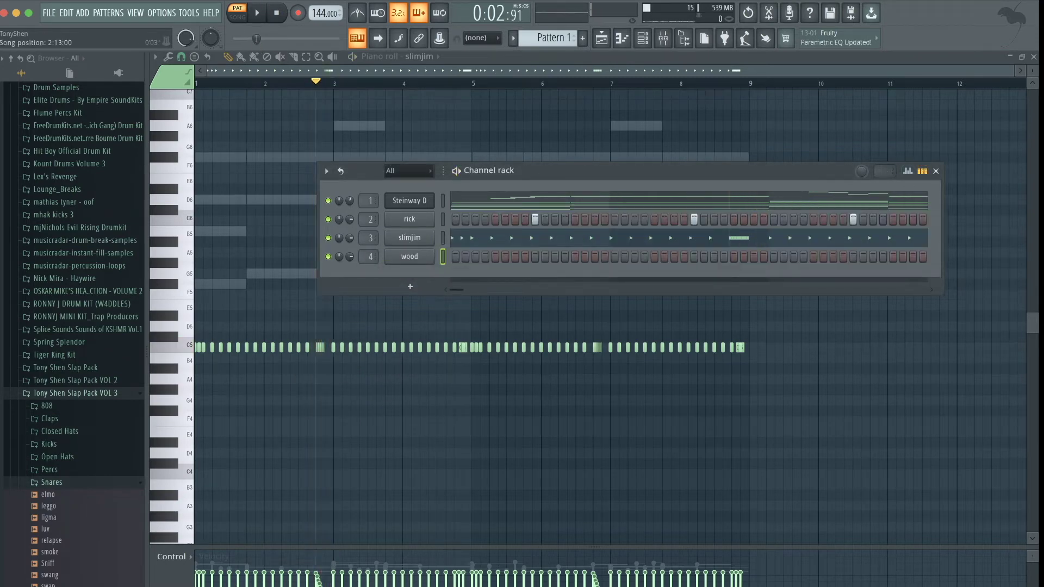
key(space)
click(594, 256)
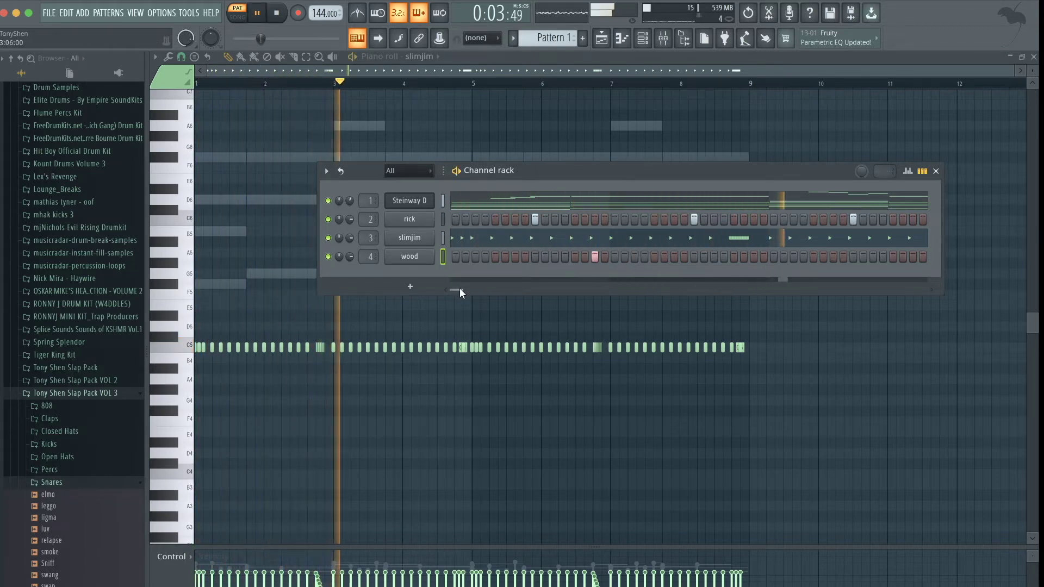
drag(458, 290, 476, 293)
click(534, 257)
click(574, 257)
click(922, 171)
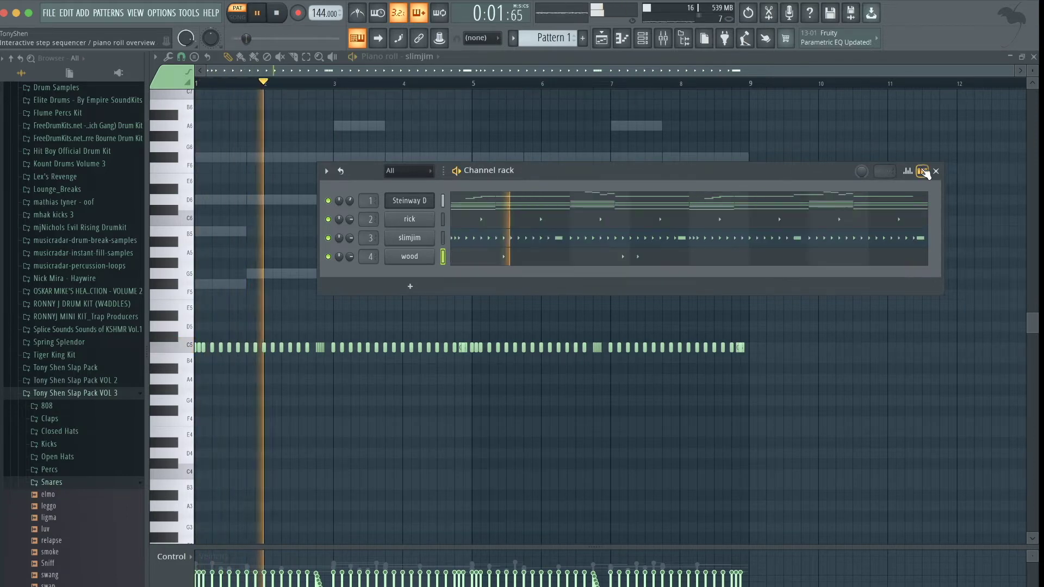
- Duplicate the three wood snare notes of bars 1–4 into bars 5–8 in the piano roll
click(628, 258)
drag(520, 379, 120, 310)
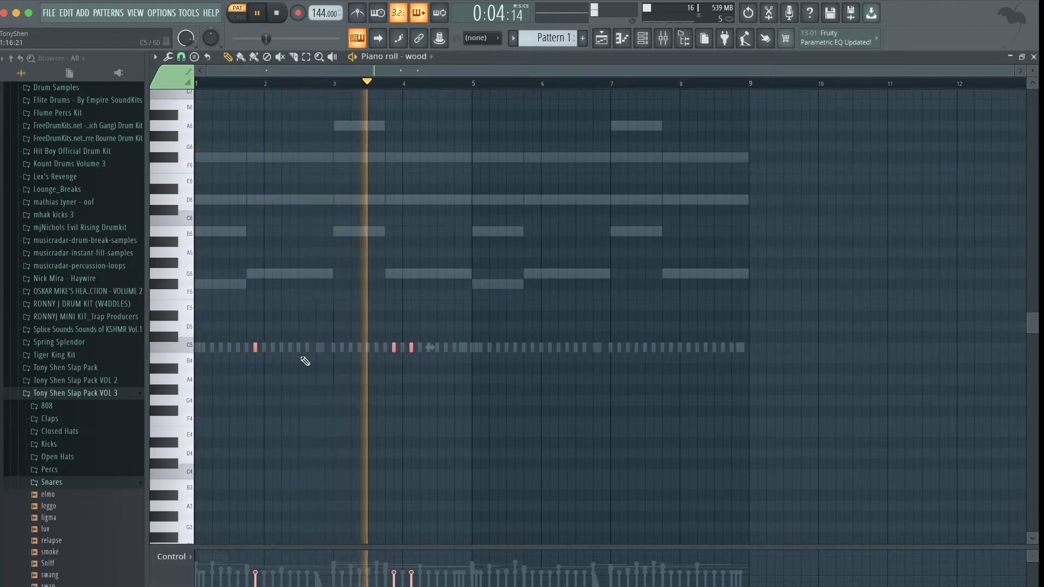
drag(256, 350, 533, 363)
key(super+d)
click(552, 347)
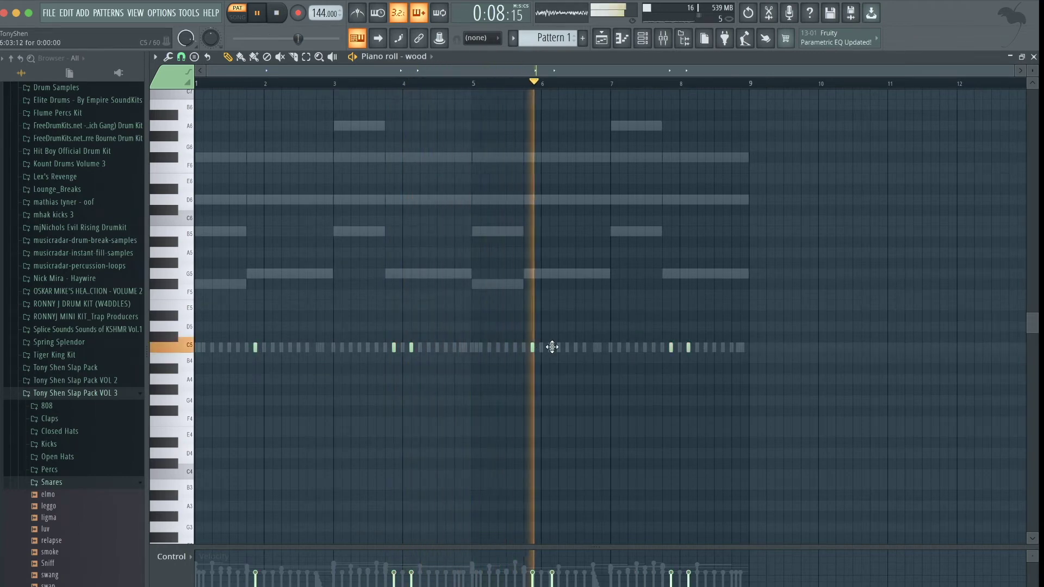
scroll(577, 373, up, 3)
alt+shift+click(511, 348)
- Add an extra wood snare note on step 7 of bar 8, aligned with the hi-hat, and play that section
key(space)
click(492, 84)
scroll(638, 247, up, 3)
key(space)
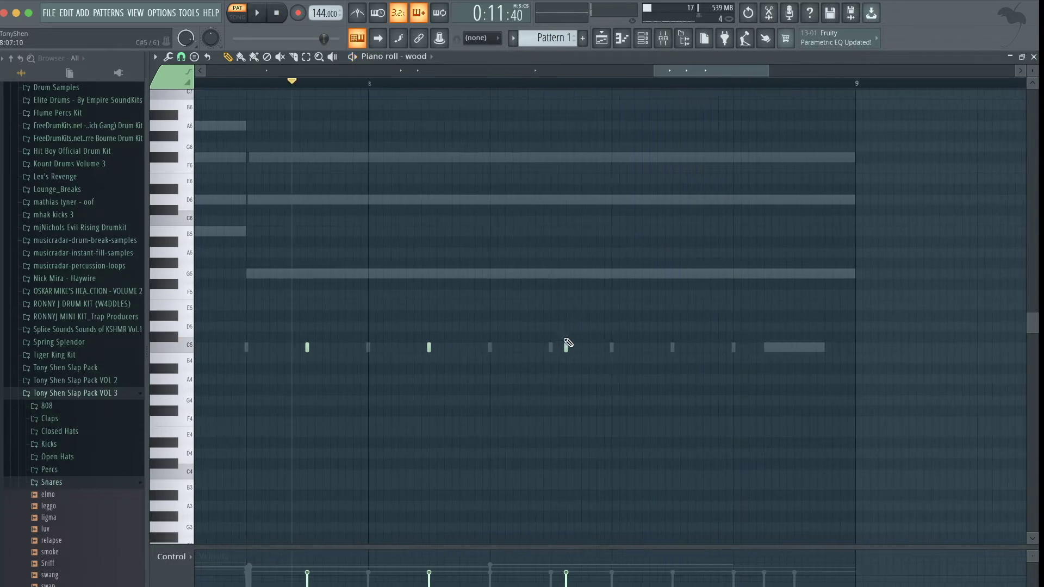
drag(564, 348, 549, 348)
key(space)
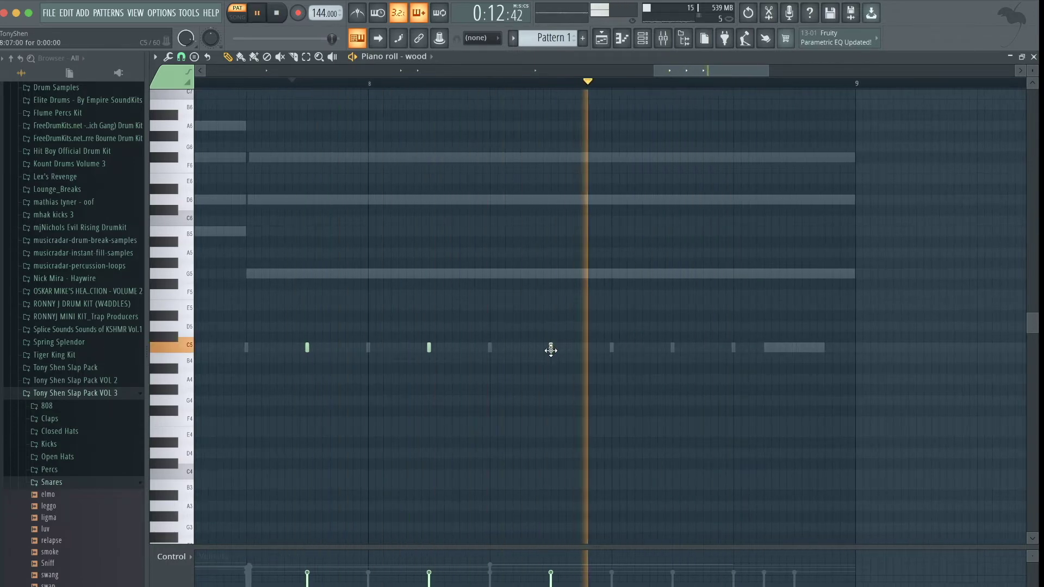
scroll(590, 313, down, 3)
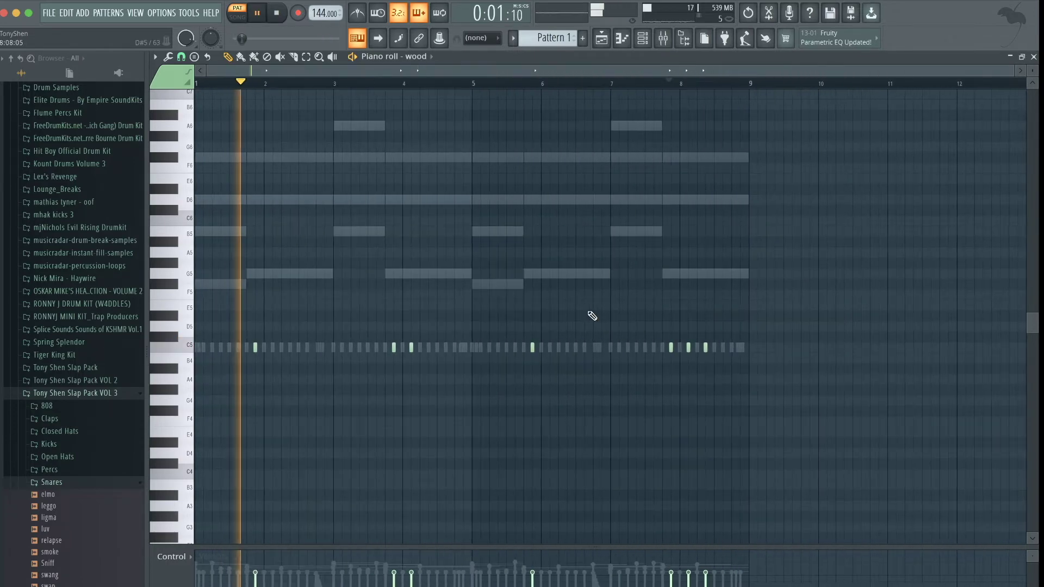
- Add the hydro sample from the kit's 808 folder as a new channel below wood
key(F6)
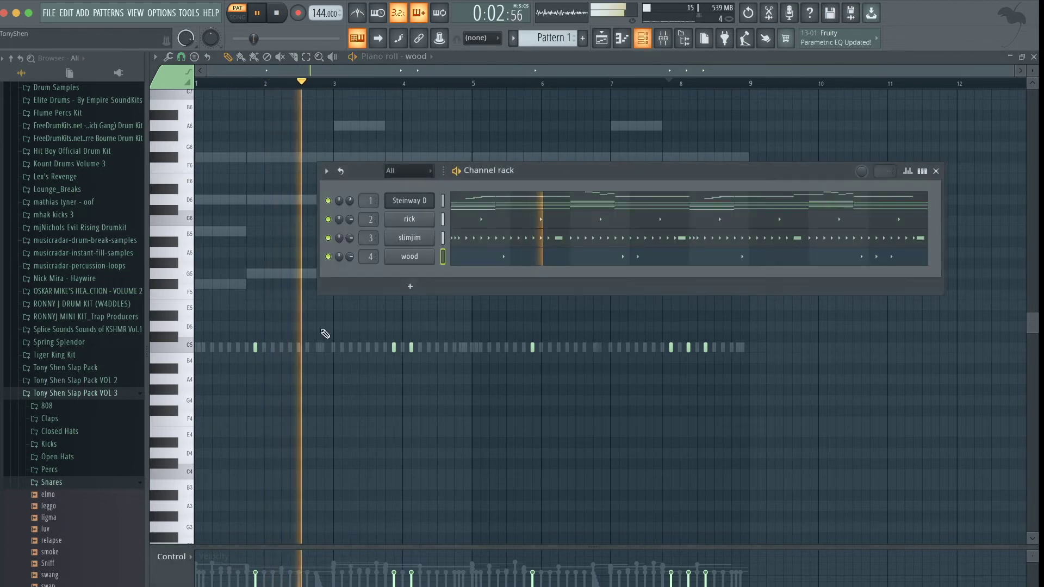
click(74, 487)
scroll(81, 435, down, 1)
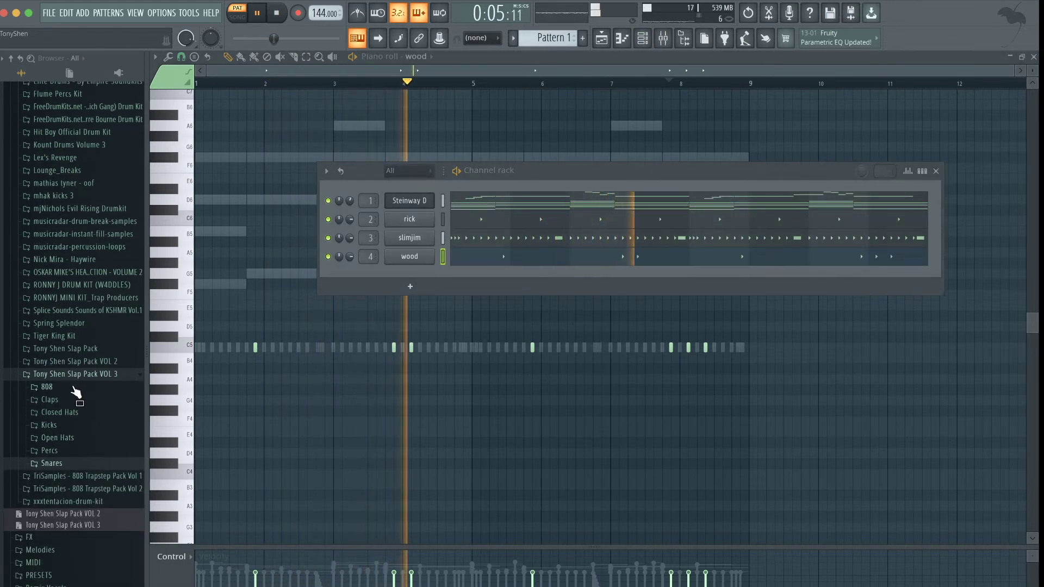
click(77, 387)
key(space)
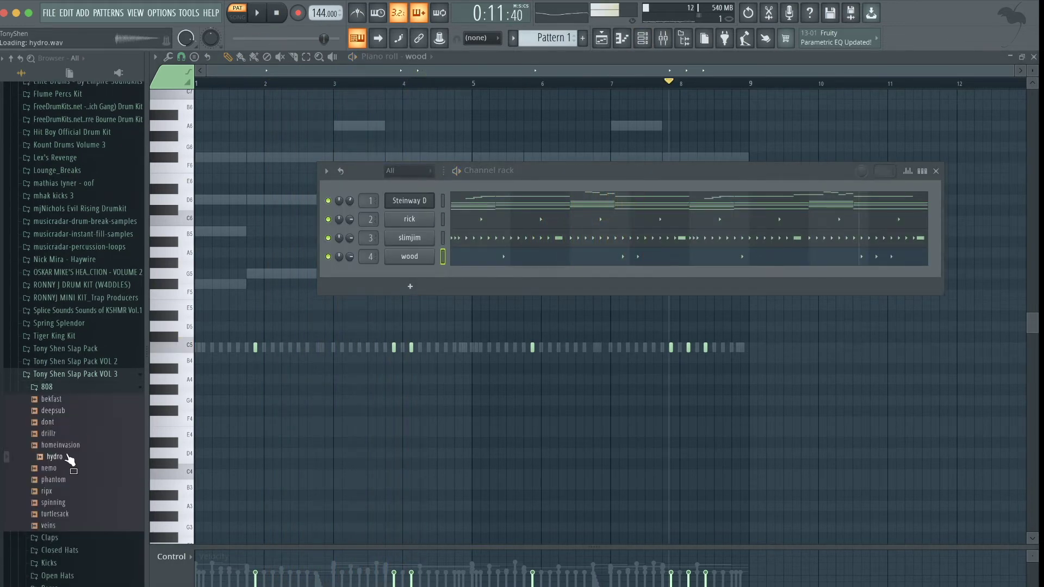
drag(411, 269, 409, 266)
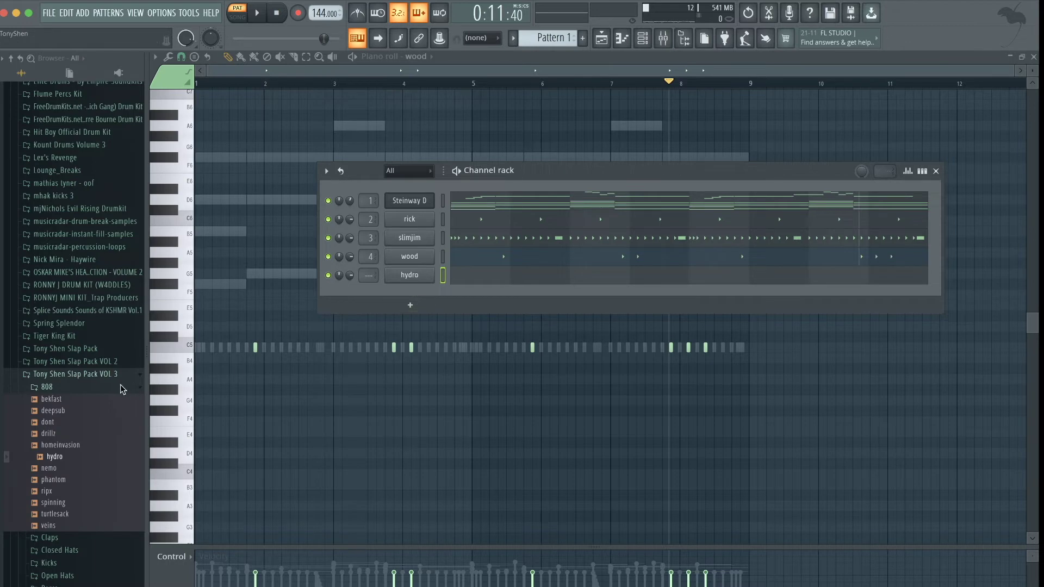
- Place hydro 808 hits on steps 1 and 13 of bar 1 and steps 1 and 7 of bar 3 during playback
click(922, 172)
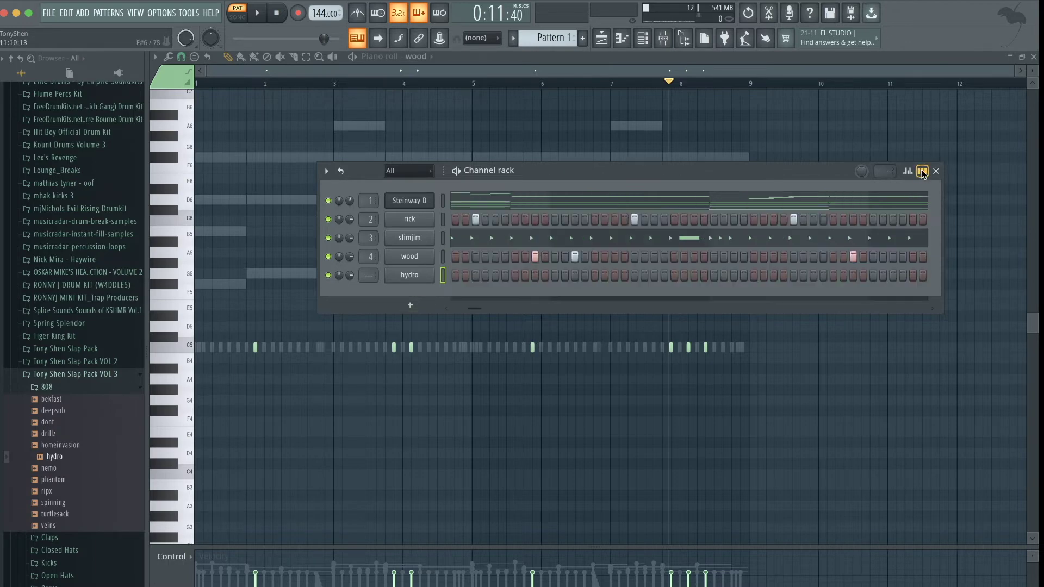
drag(476, 309, 454, 280)
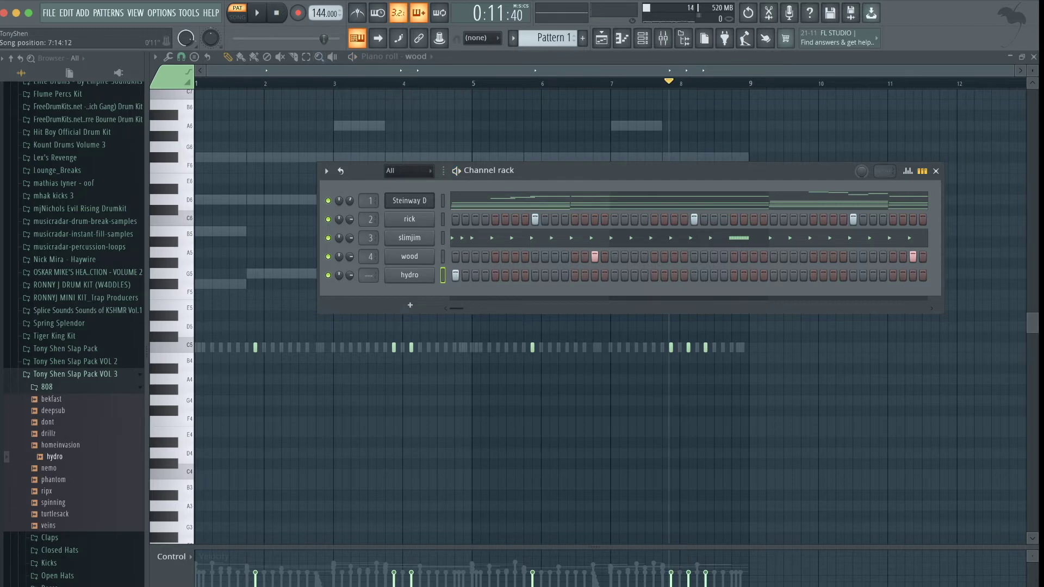
key(space)
click(575, 275)
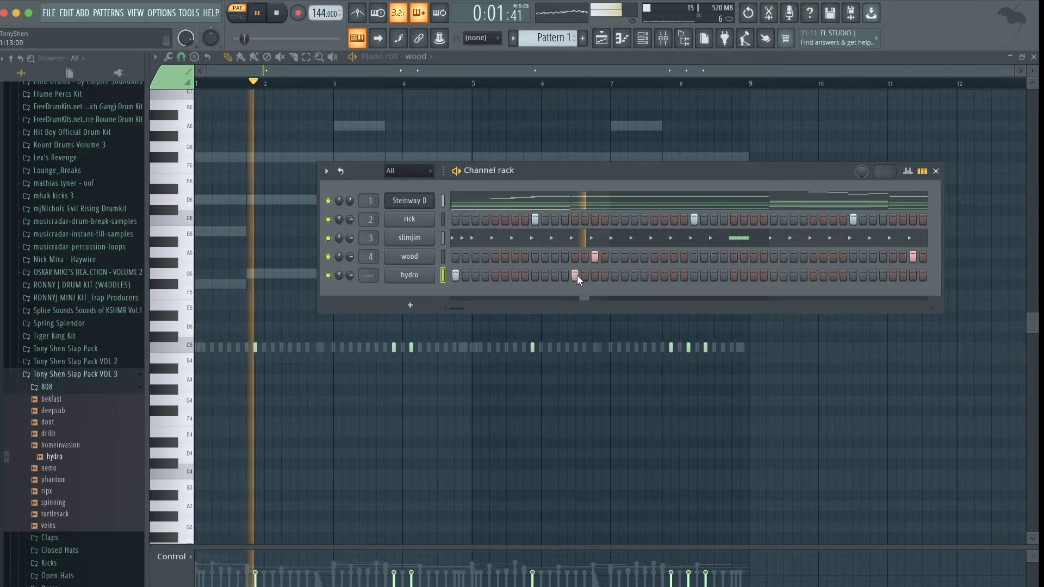
click(774, 275)
click(834, 275)
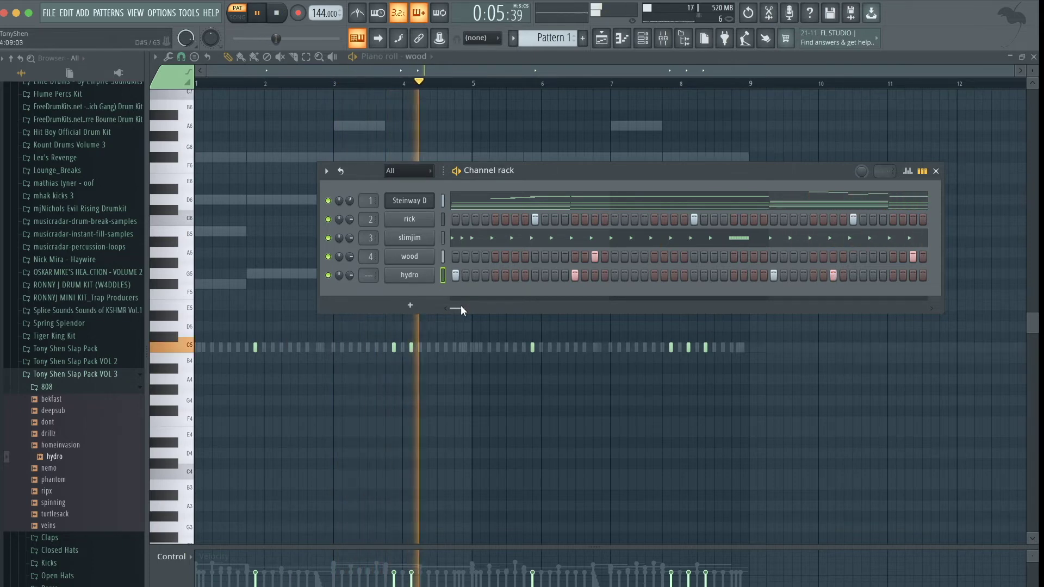
- Add hydro 808 hits on step 5 of bar 4, step 1 of bar 5 and step 5 of bar 6, and restart playback
drag(461, 305, 471, 305)
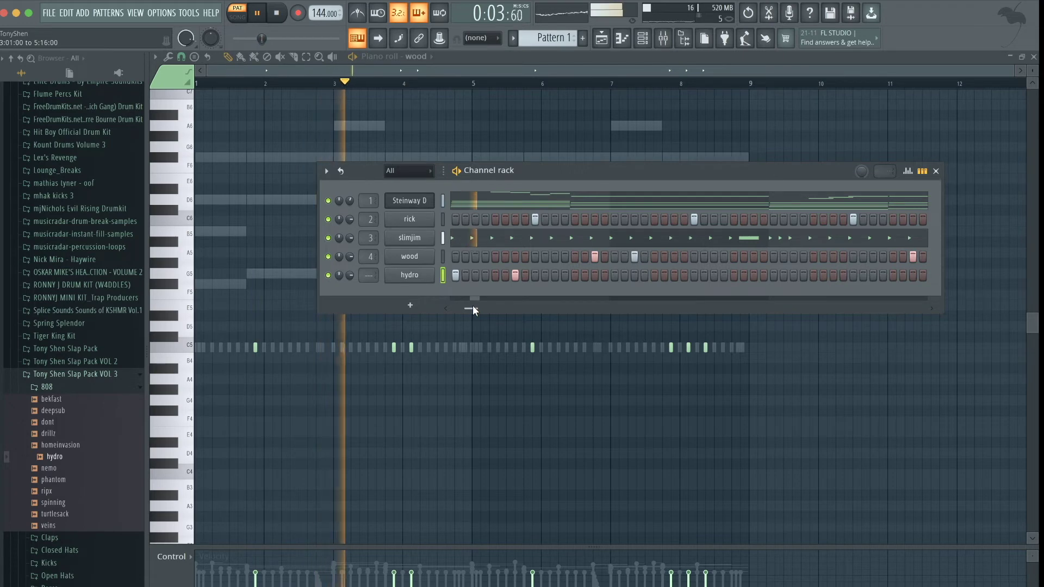
drag(472, 305, 478, 304)
click(532, 274)
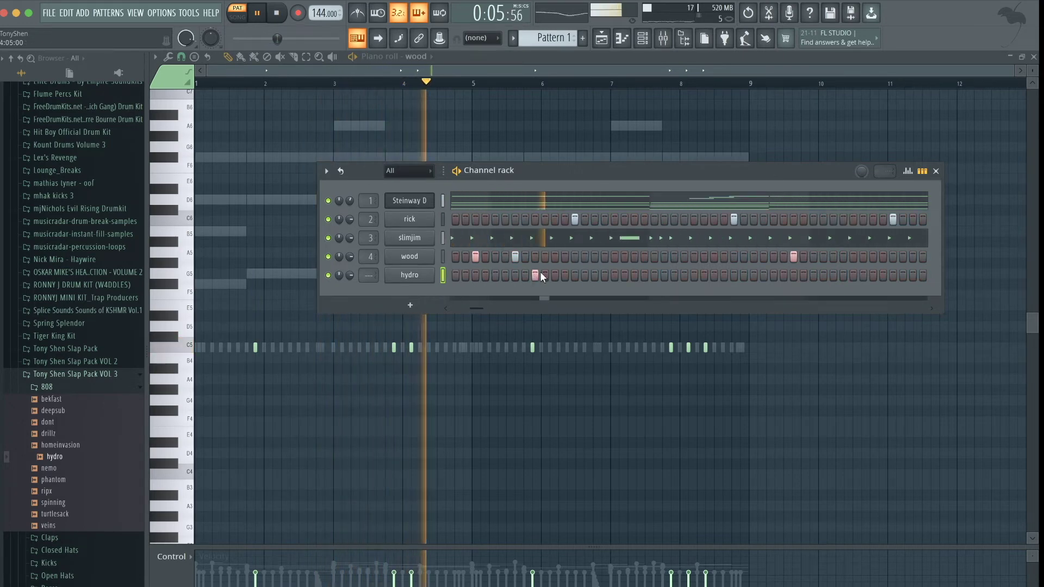
click(653, 273)
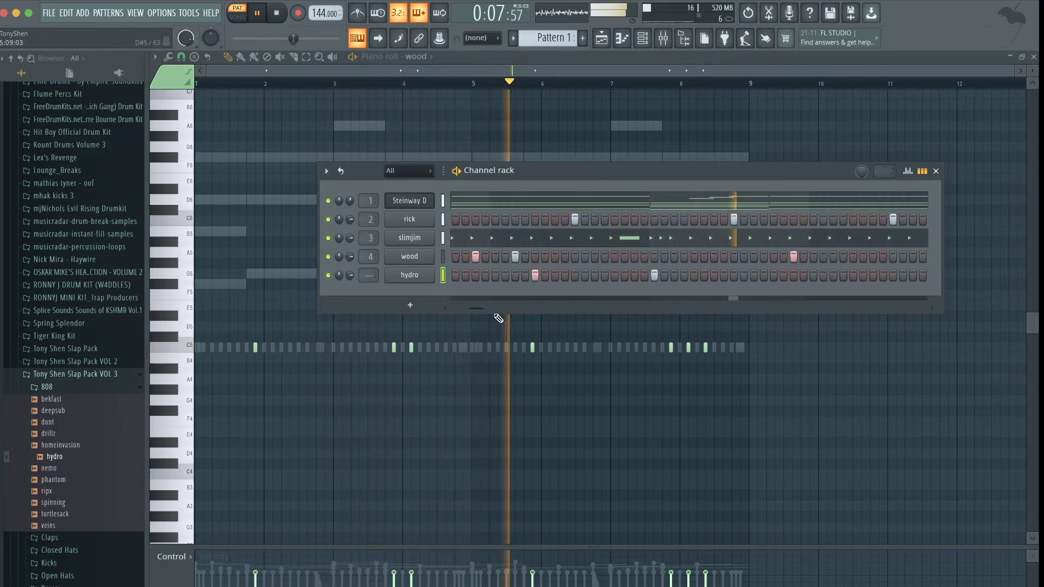
key(space)
key(space)
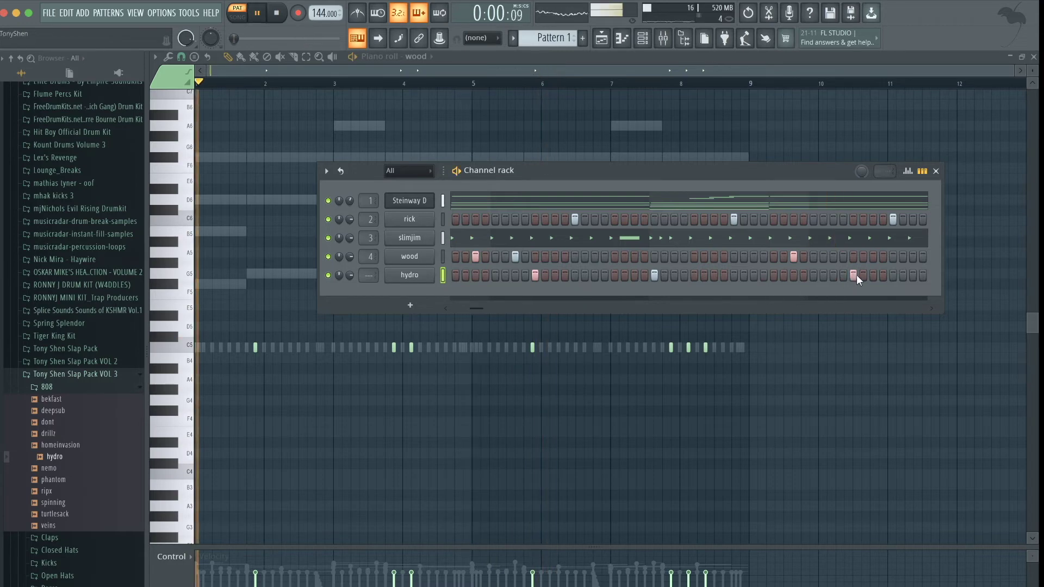
- Add hydro 808 hits on steps 1 and 7 of bar 7 and steps 5 and 11 of bar 8, and replay the pattern
click(505, 307)
drag(521, 308, 491, 309)
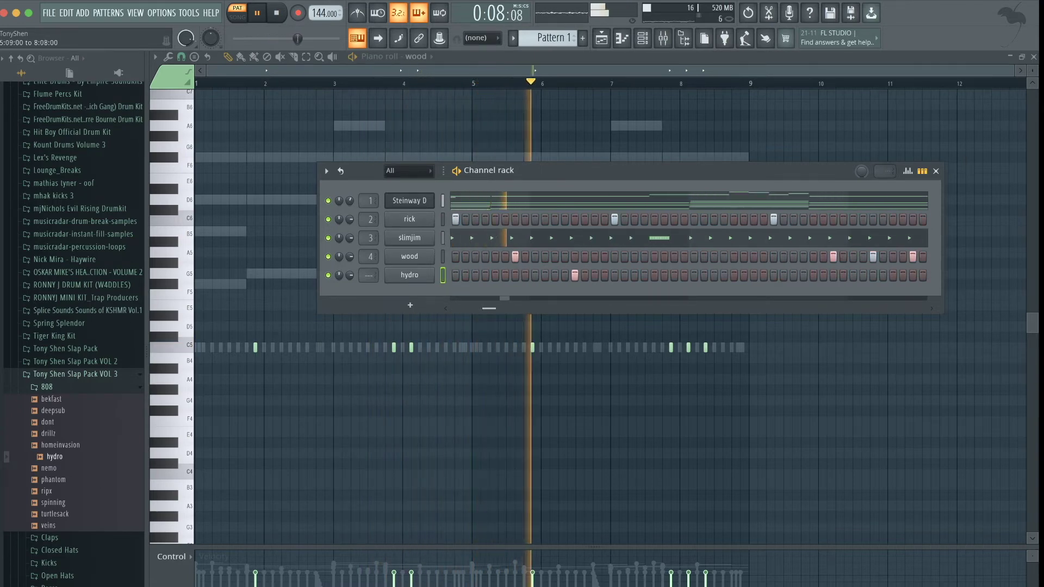
drag(488, 308, 493, 309)
click(612, 276)
click(676, 275)
click(812, 275)
key(space)
key(space)
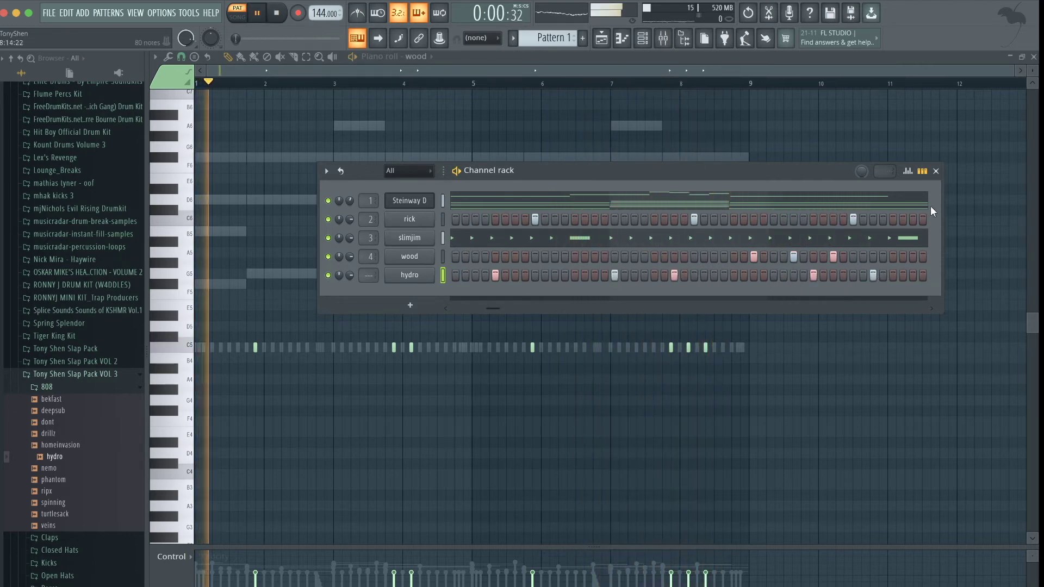
- Audition the kit's kicks, add loco as a new channel and give it the same note pattern as hydro
click(922, 171)
key(space)
click(96, 388)
click(76, 425)
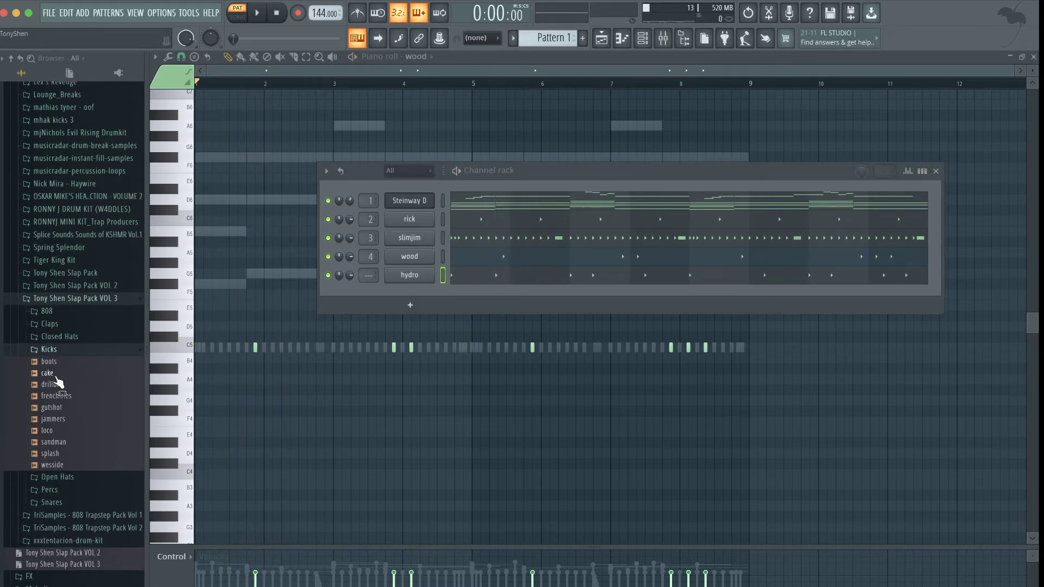
drag(50, 374, 52, 375)
click(48, 420)
drag(47, 432, 283, 345)
drag(405, 291, 406, 292)
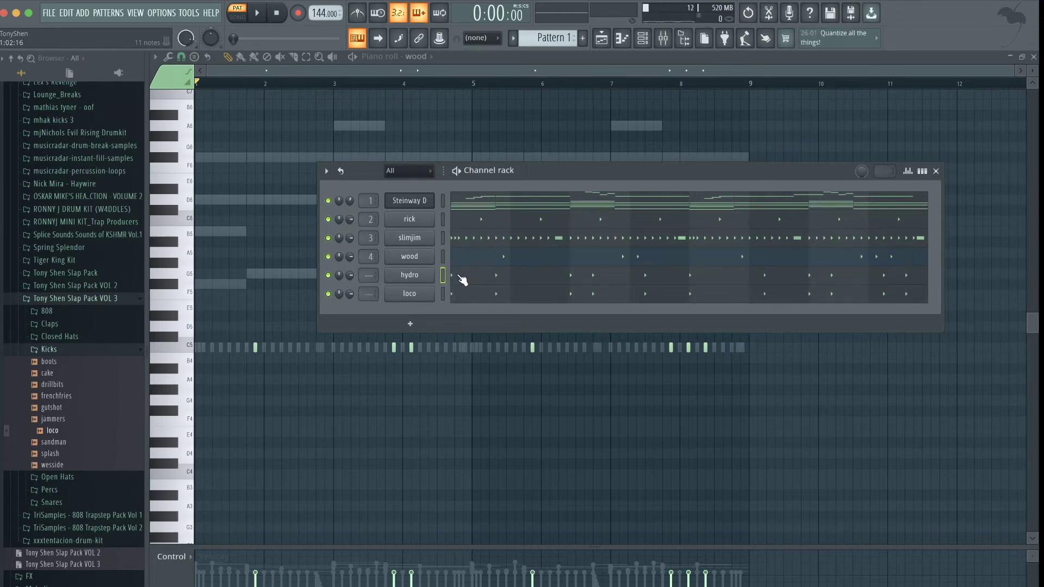
- Open the hydro 808 sample in Edison and detect its pitch regions
click(462, 280)
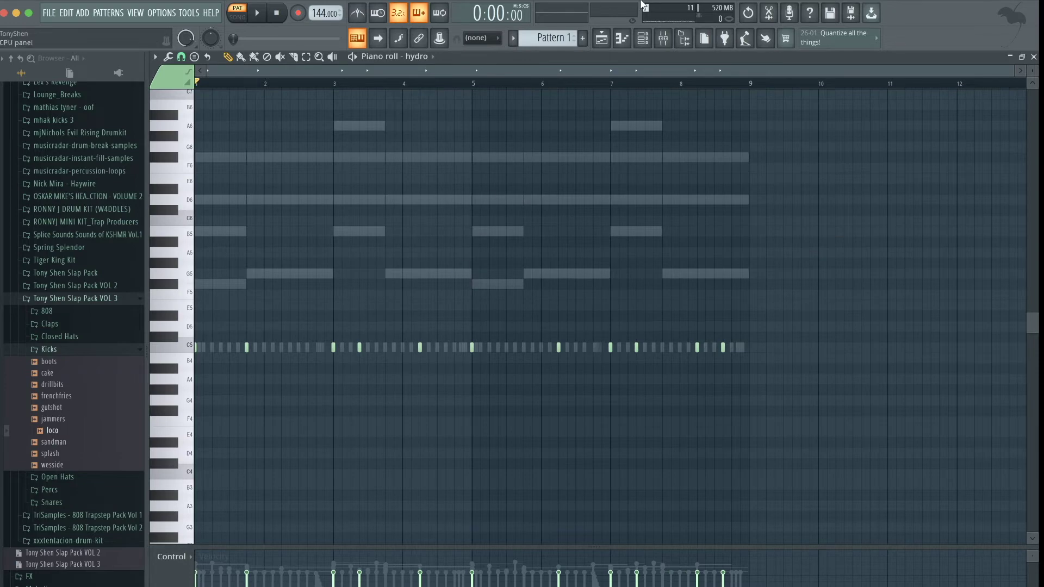
click(644, 38)
click(420, 278)
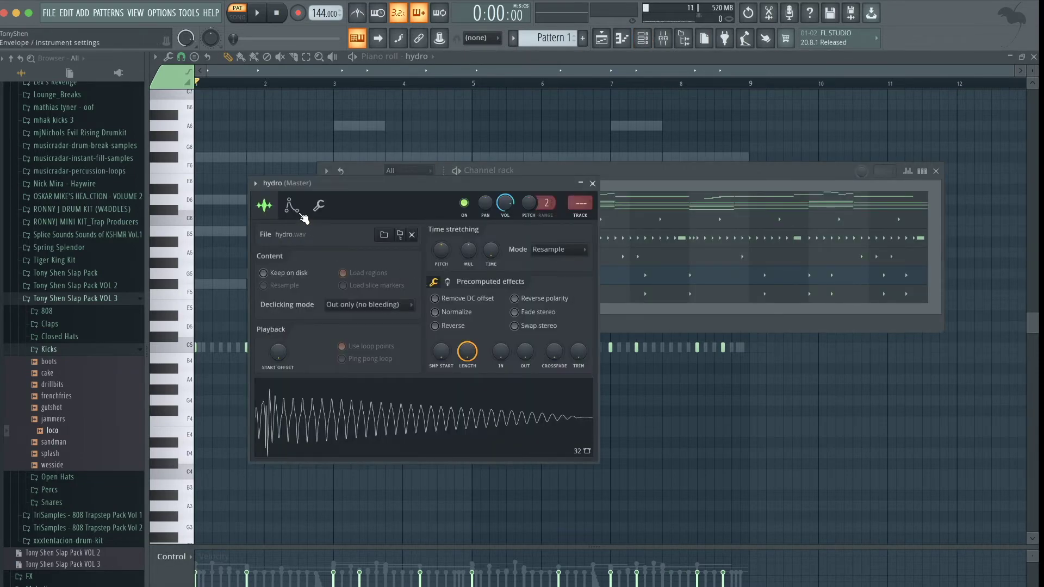
key(super+e)
click(283, 175)
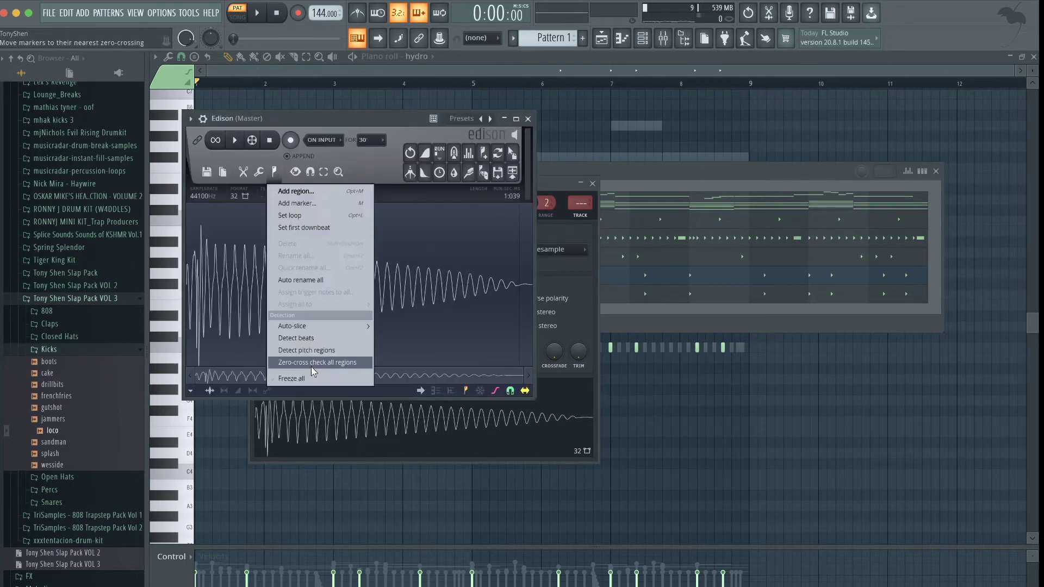
click(309, 346)
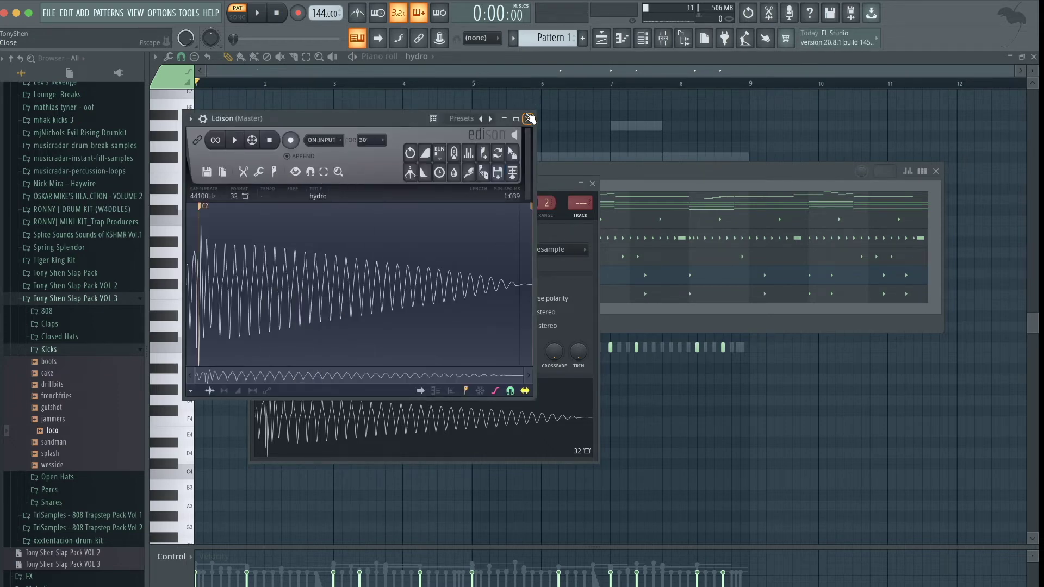
click(529, 119)
- Enable hydro's volume envelope with the attack at minimum and audition the 808 on C5
click(644, 39)
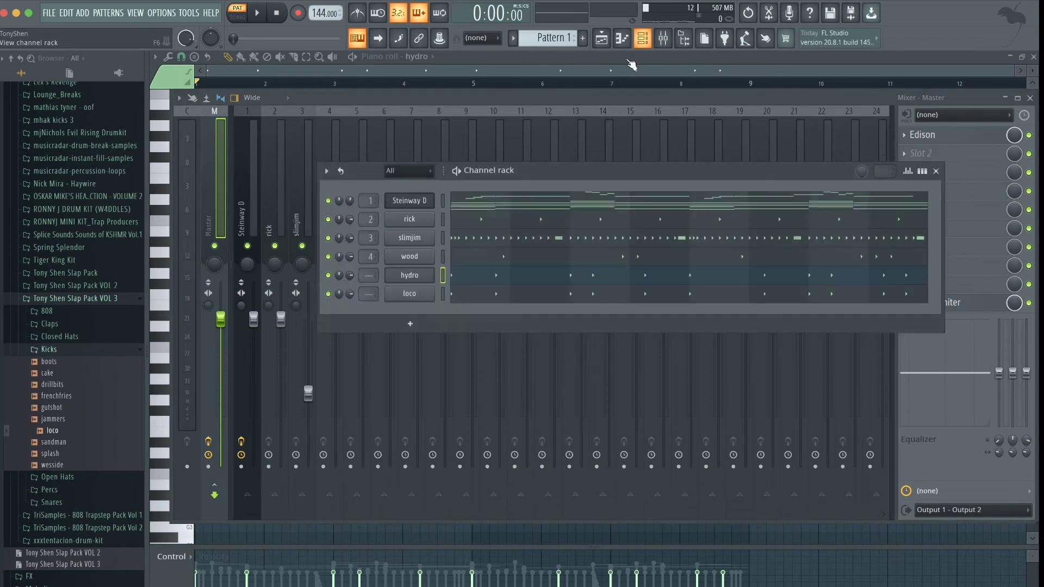
click(408, 275)
click(298, 208)
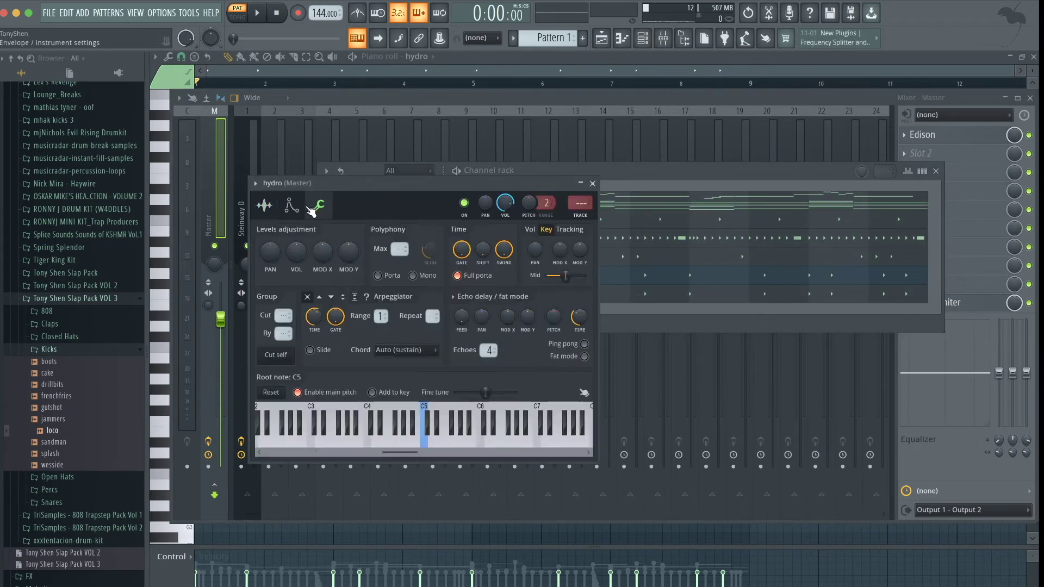
drag(289, 327, 289, 353)
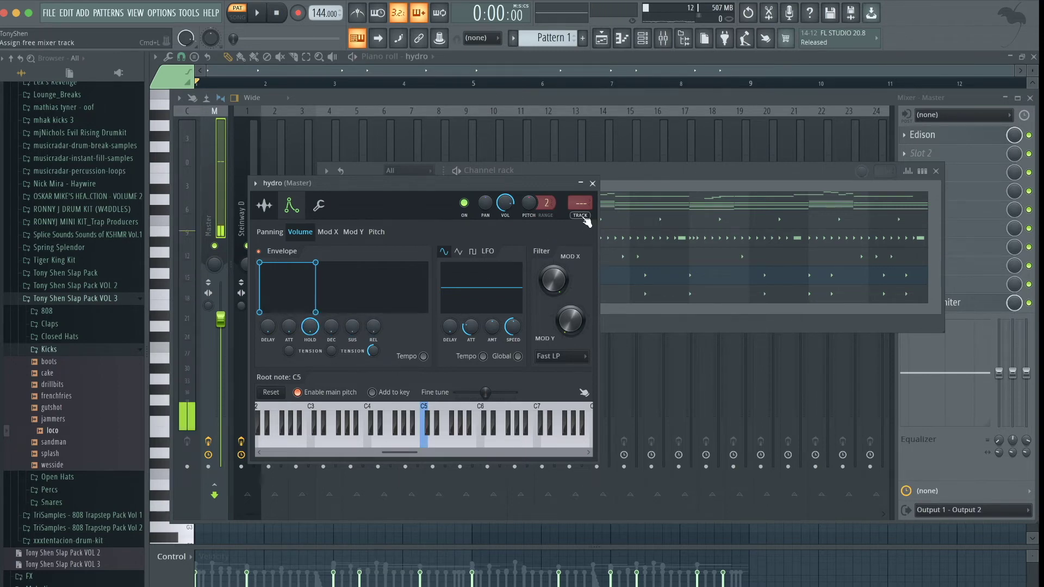
key(q)
key(q)
key(q)
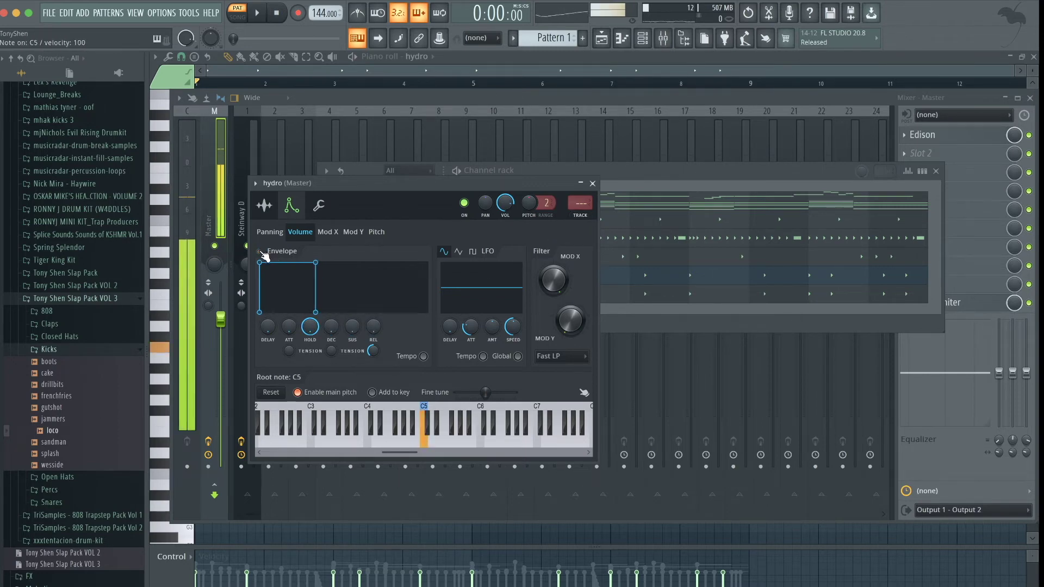
click(592, 183)
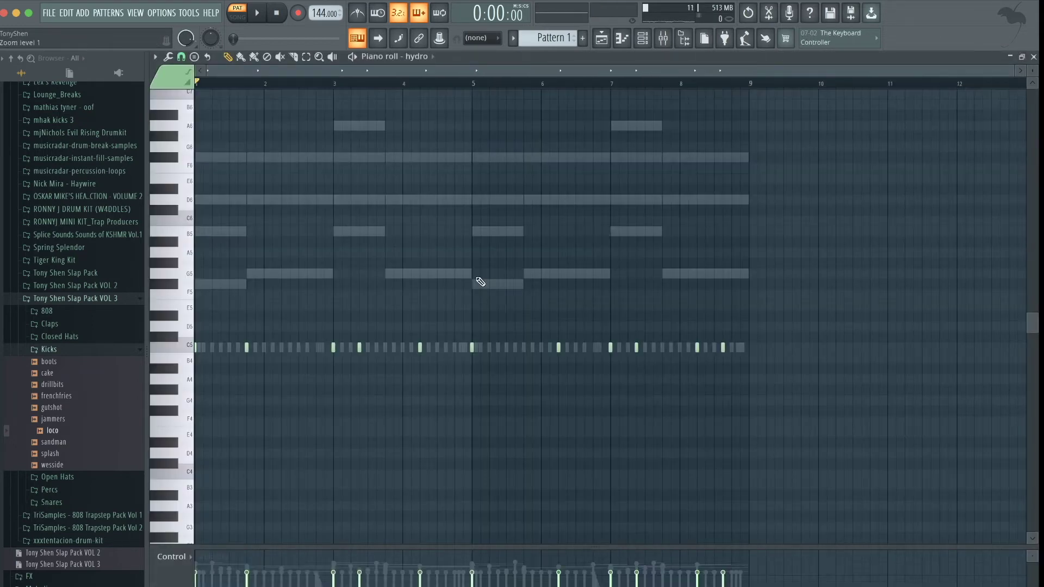
- Extend all hydro notes into a continuous legato line and transpose them up to F#6
key(ctrl+l)
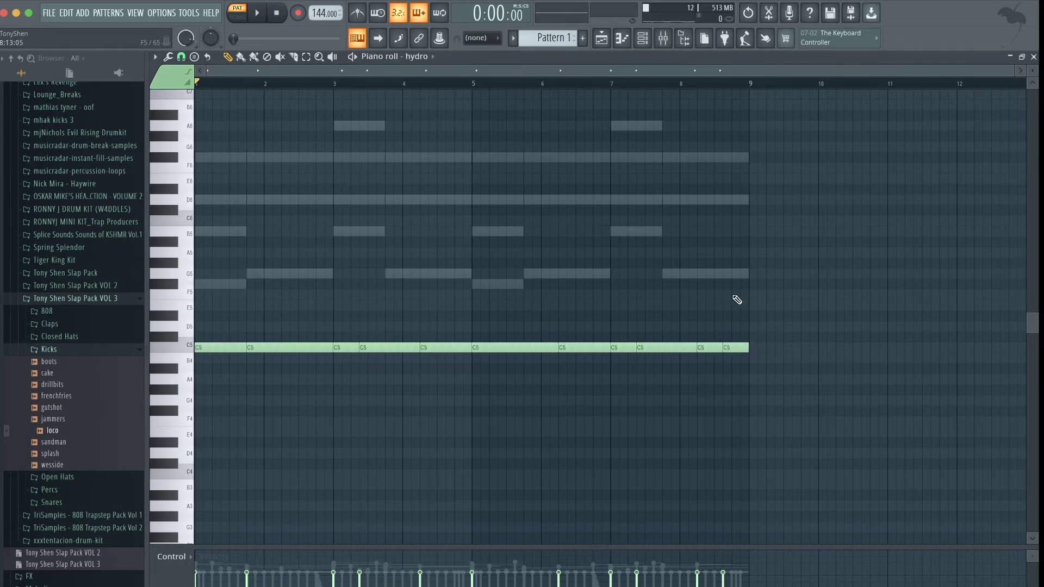
key(Up)
key(Up)
key(Up)
key(Up)
key(Up)
key(Up)
key(Up)
key(Up)
key(Up)
key(Up)
key(Up)
key(Up)
key(Up)
key(Up)
key(Up)
key(Up)
key(Up)
key(Up)
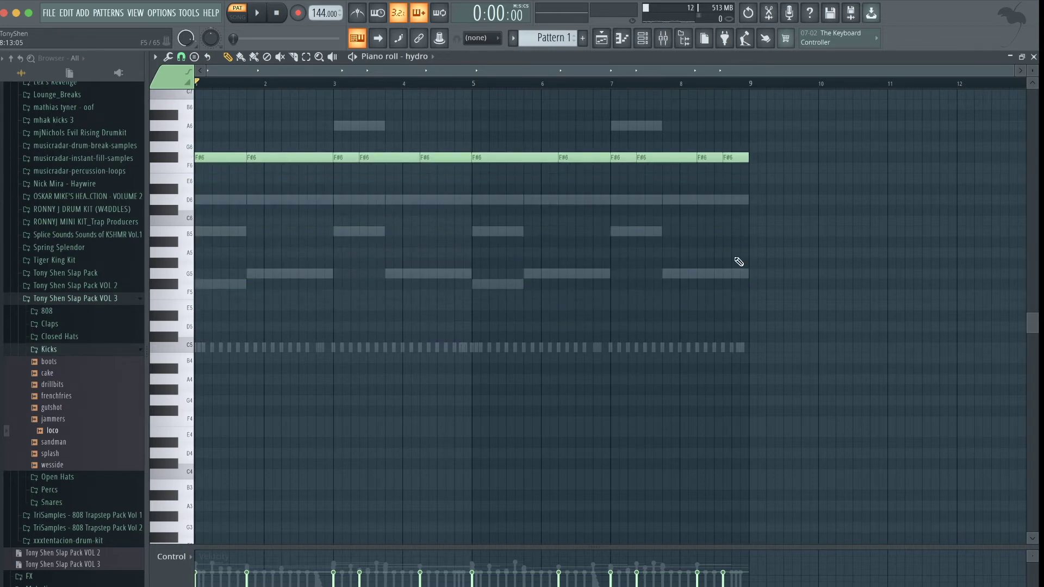
- Move both hydro notes starting in bar 3 to D6 and the bar 4 note to G6, checking with playback
key(space)
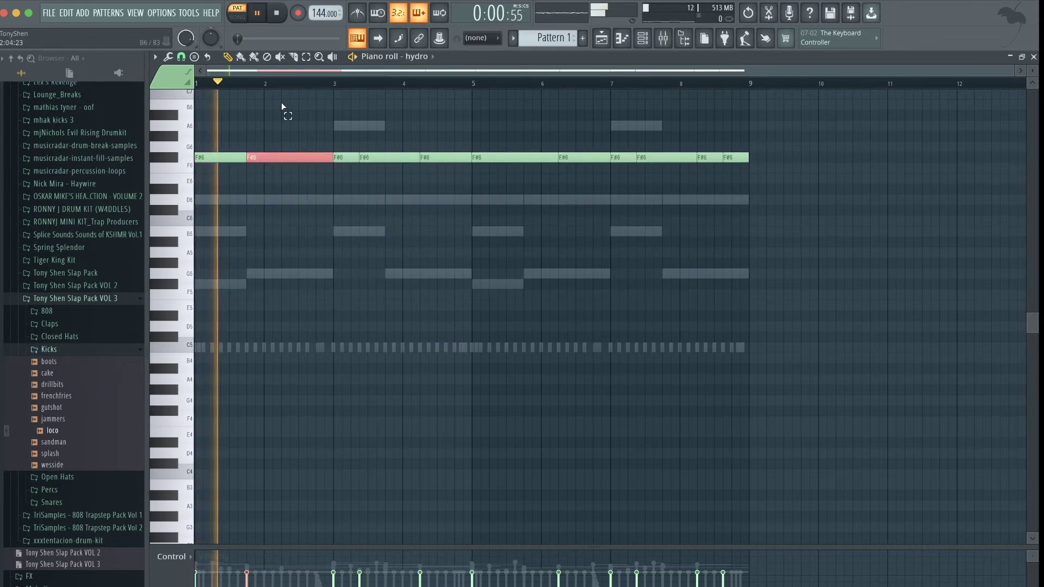
key(space)
drag(340, 157, 342, 201)
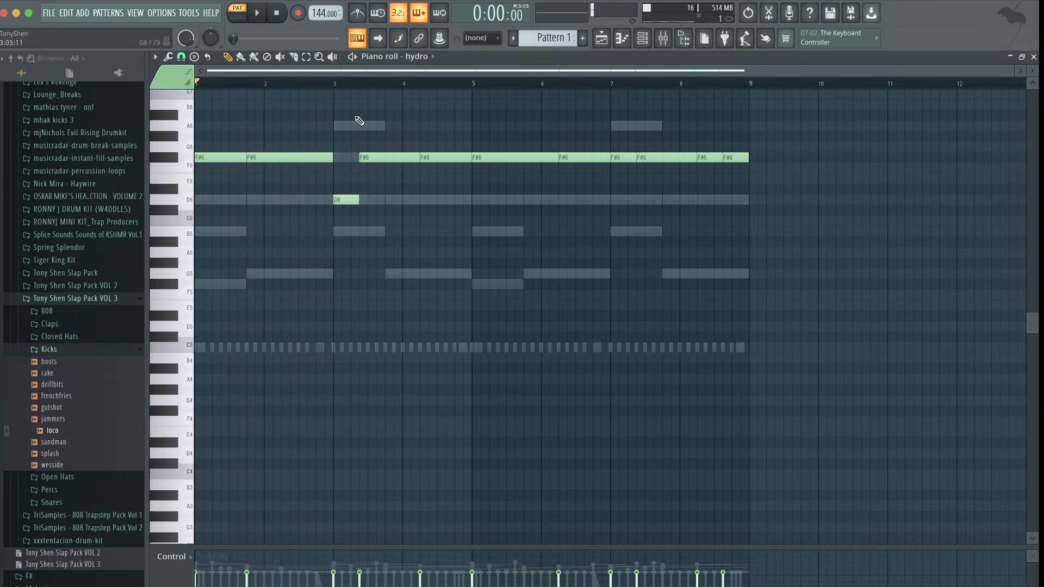
click(335, 84)
drag(368, 157, 368, 199)
key(space)
drag(432, 157, 452, 296)
key(space)
key(super+Up)
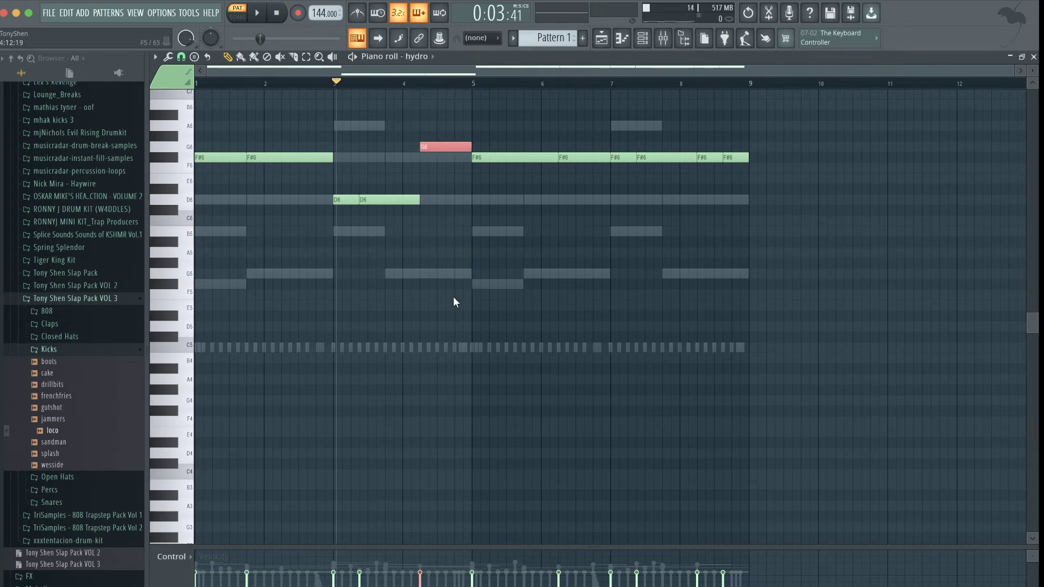
- Move the first hydro note of bars 7 and 3 to B5 and the second bar 7 note to D6
key(space)
super+click(474, 254)
ctrl+scroll(510, 190, up, 2)
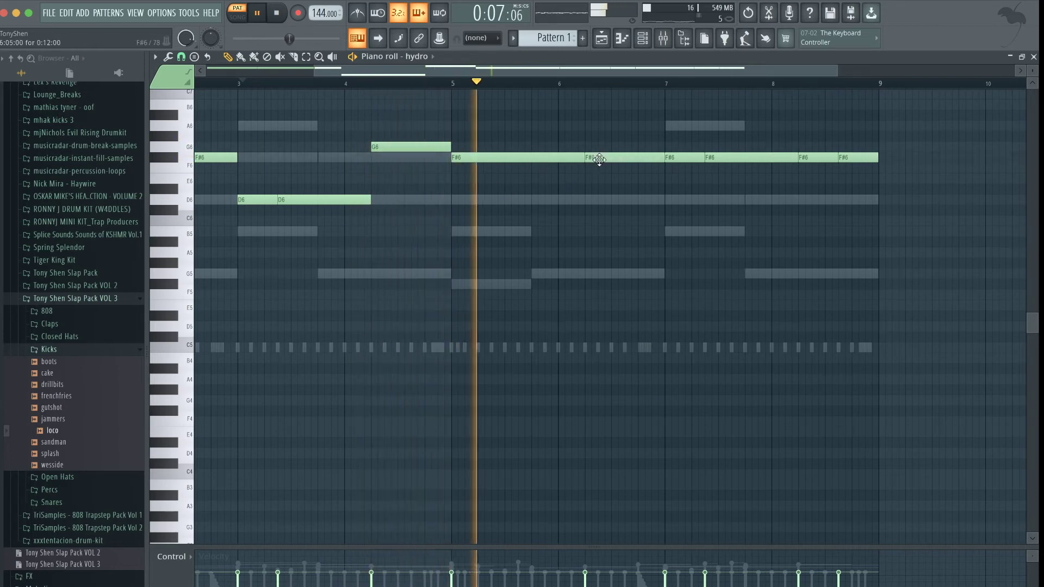
key(space)
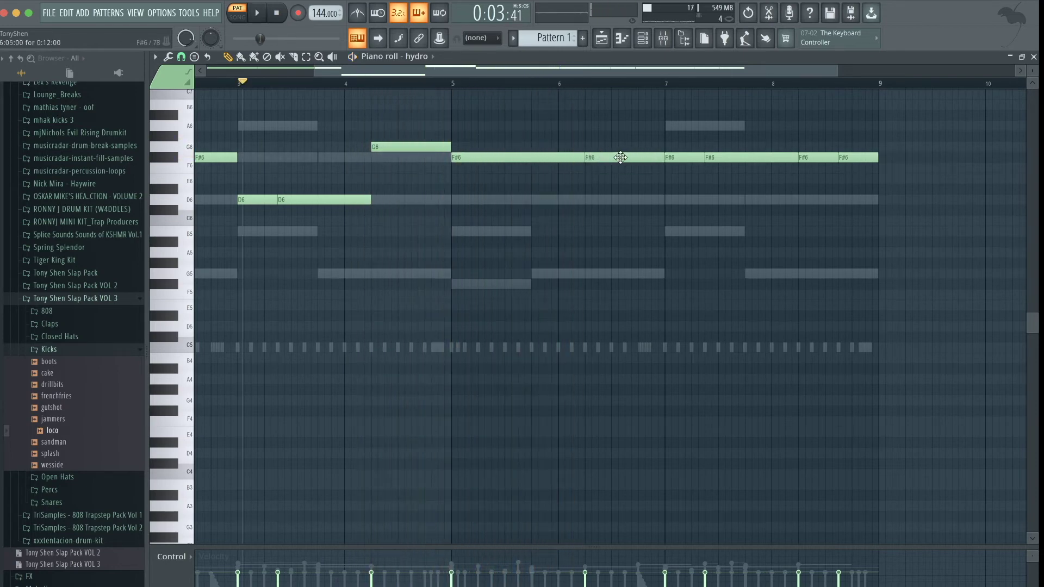
drag(671, 155, 671, 233)
key(space)
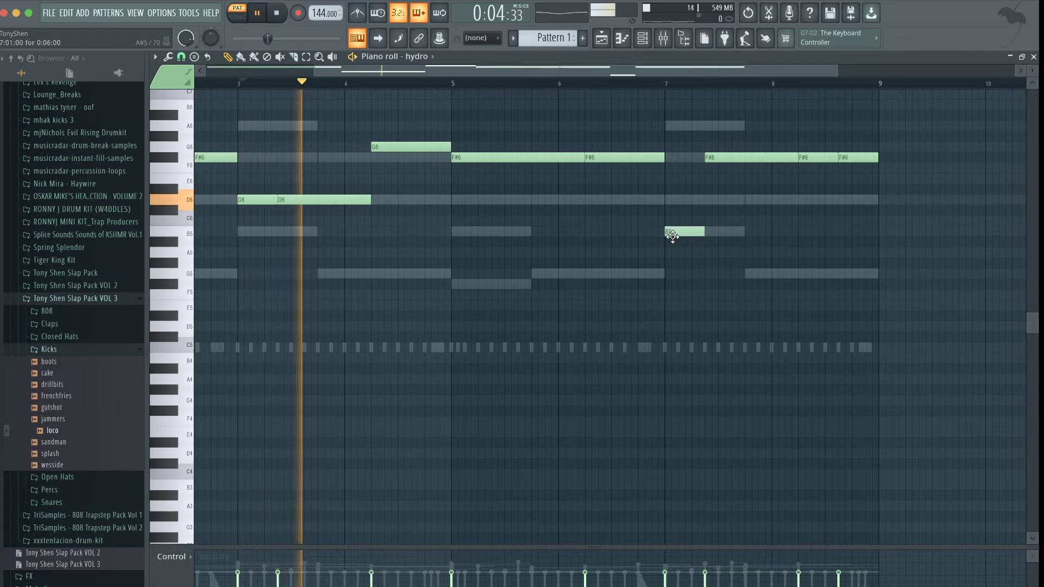
drag(728, 158, 729, 203)
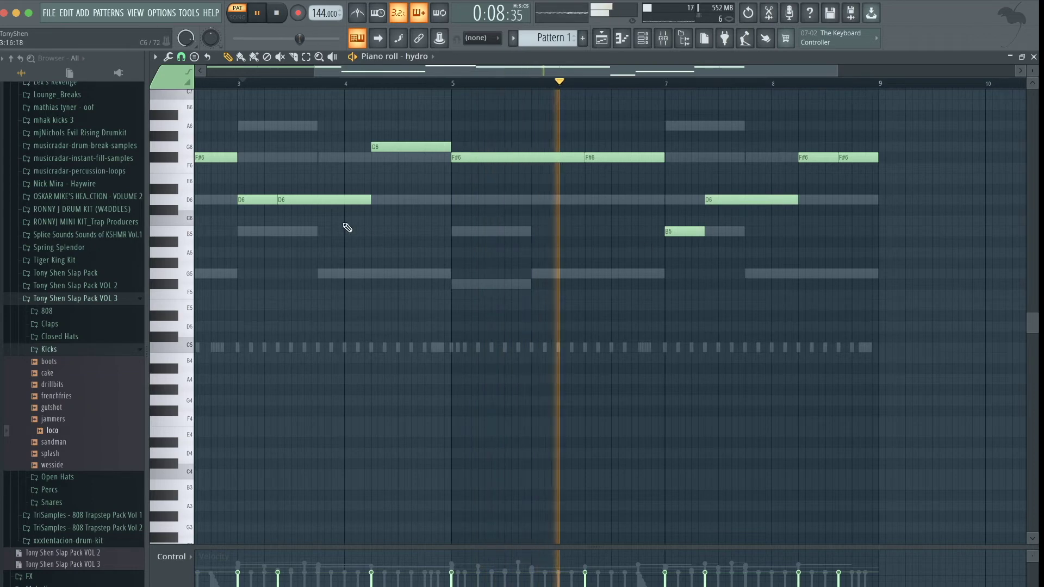
drag(253, 200, 249, 231)
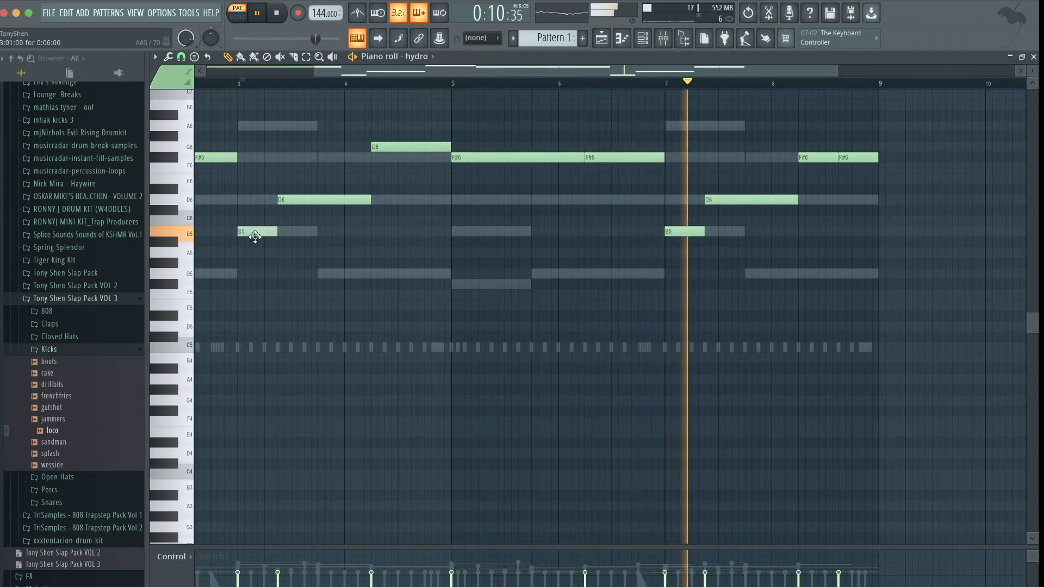
- Raise the last hydro note in bar 8 to A6 and replay the pattern
scroll(925, 215, up, 3)
key(space)
drag(784, 158, 787, 122)
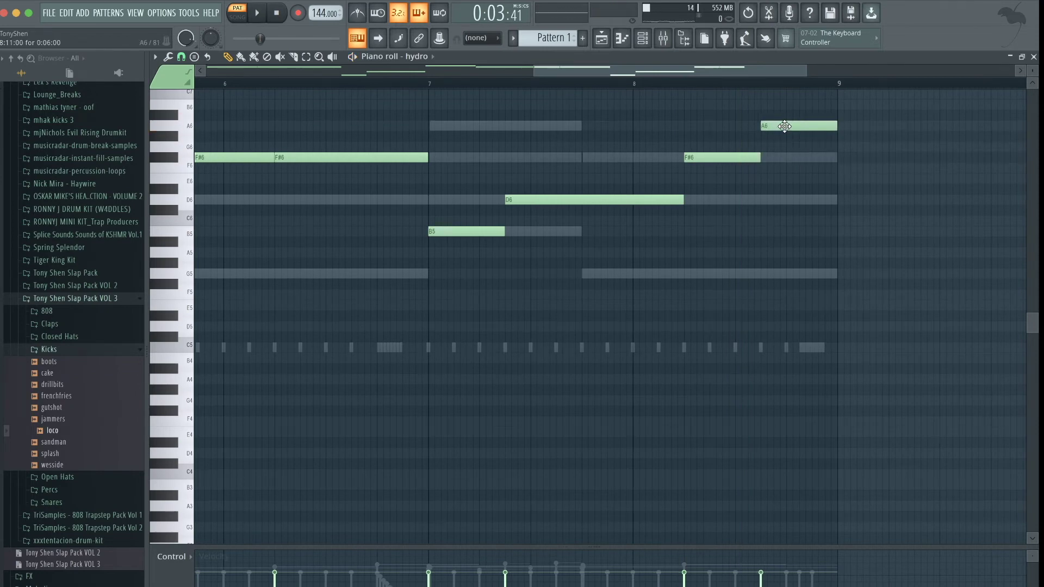
scroll(785, 158, down, 2)
key(space)
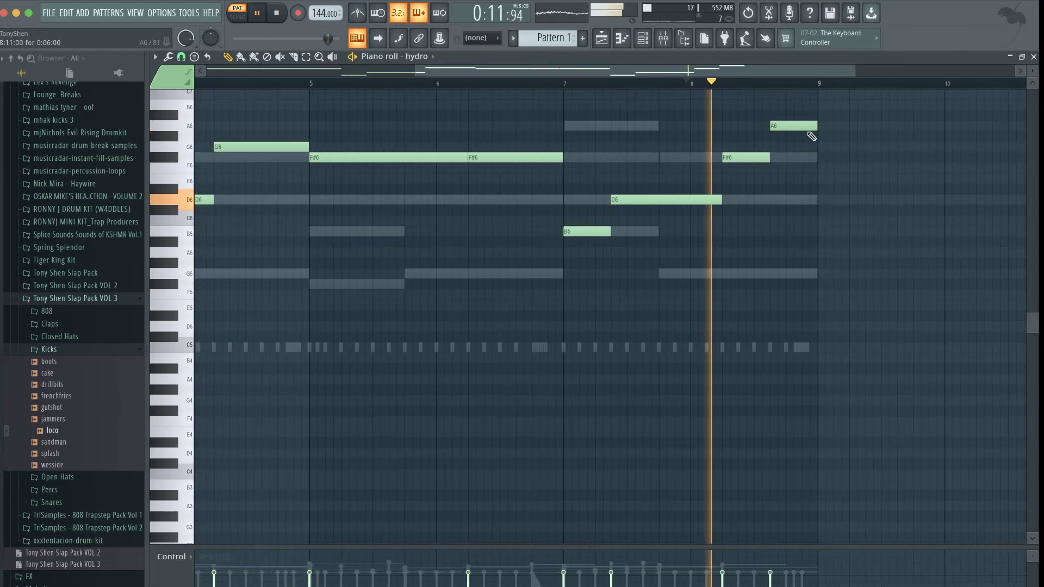
scroll(808, 186, down, 2)
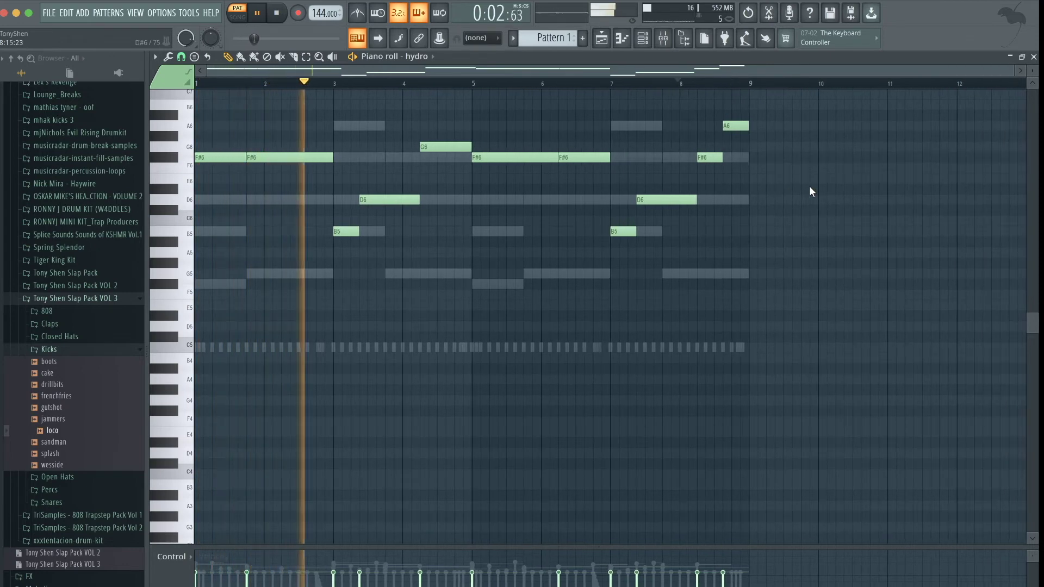
key(space)
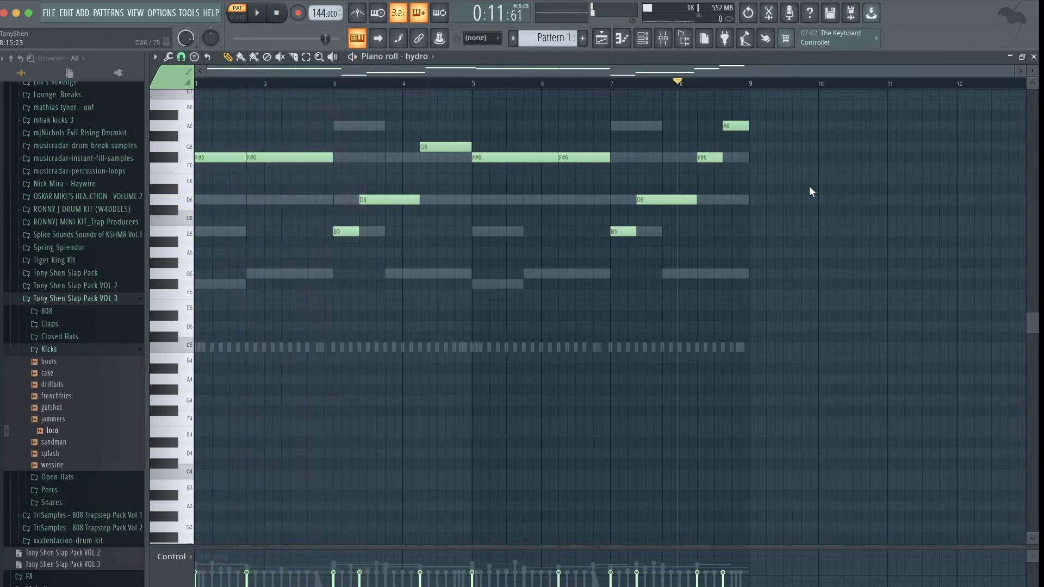
- Transpose the whole hydro line down one octave and replay it
key(ctrl+Down)
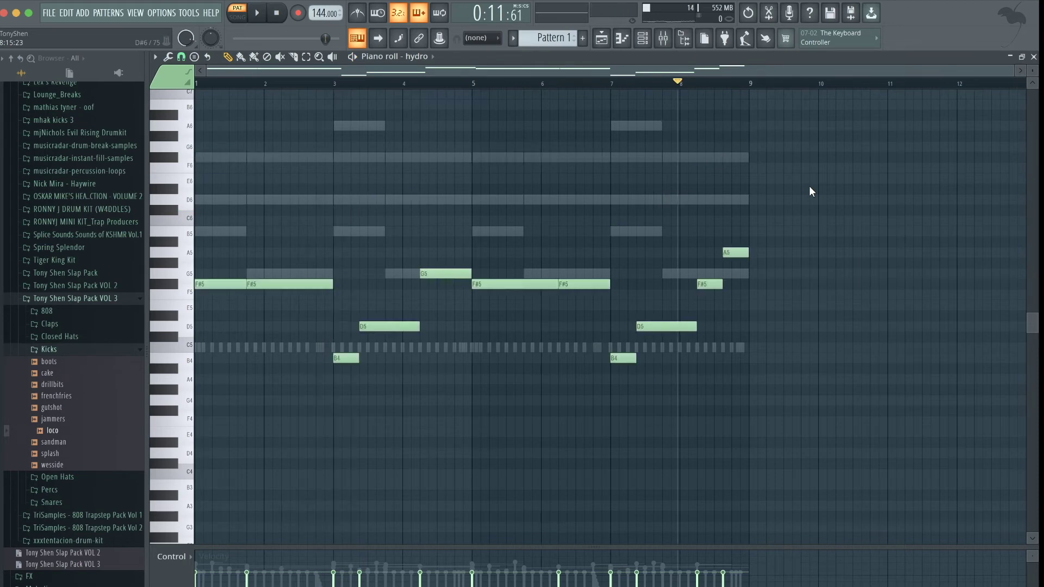
key(space)
key(space)
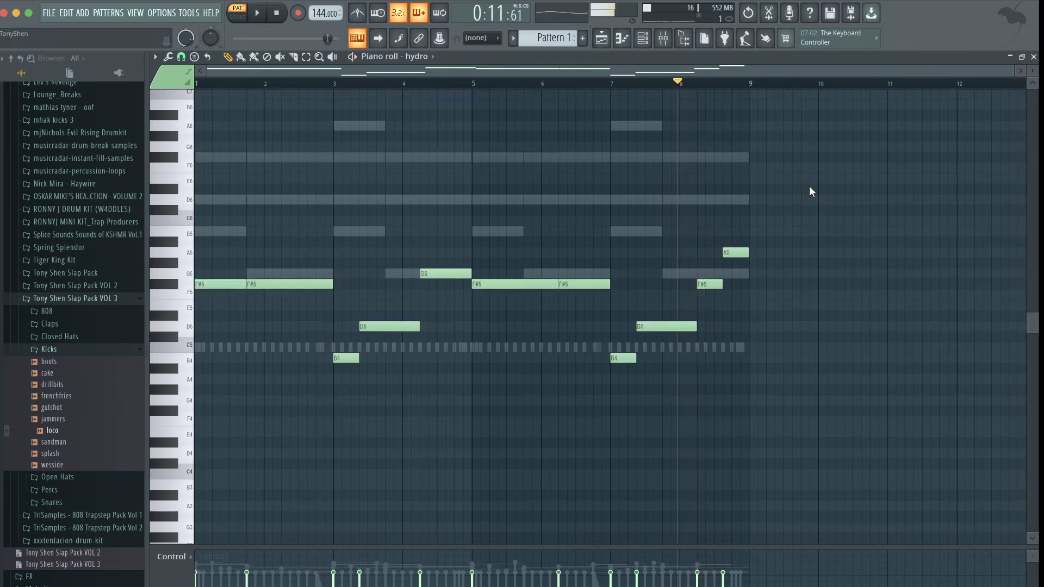
key(space)
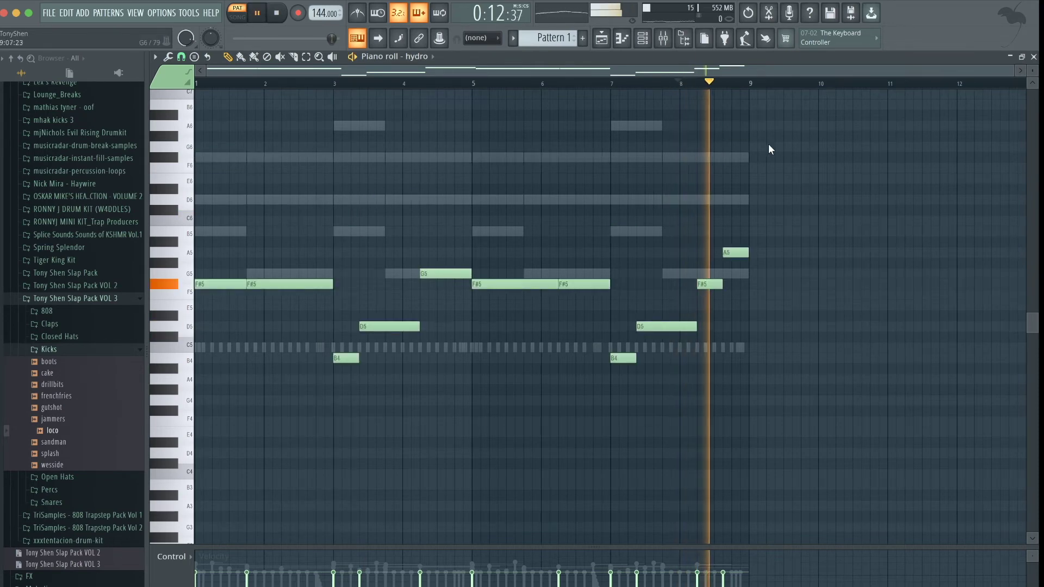
- Route the wood, hydro and loco channels to mixer tracks 4, 5 and 6
click(642, 38)
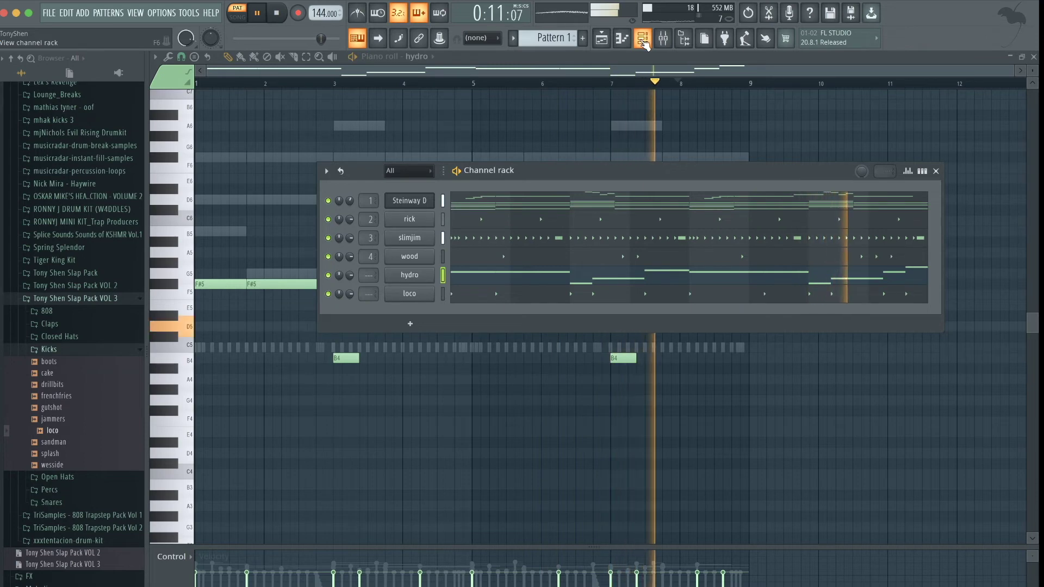
click(662, 38)
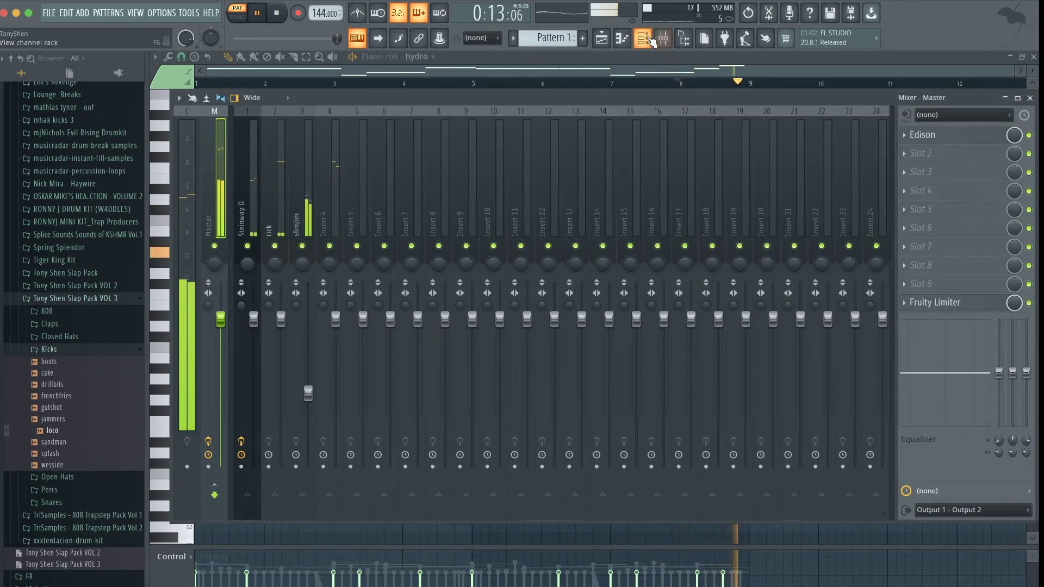
click(520, 197)
click(442, 256)
key(space)
click(296, 181)
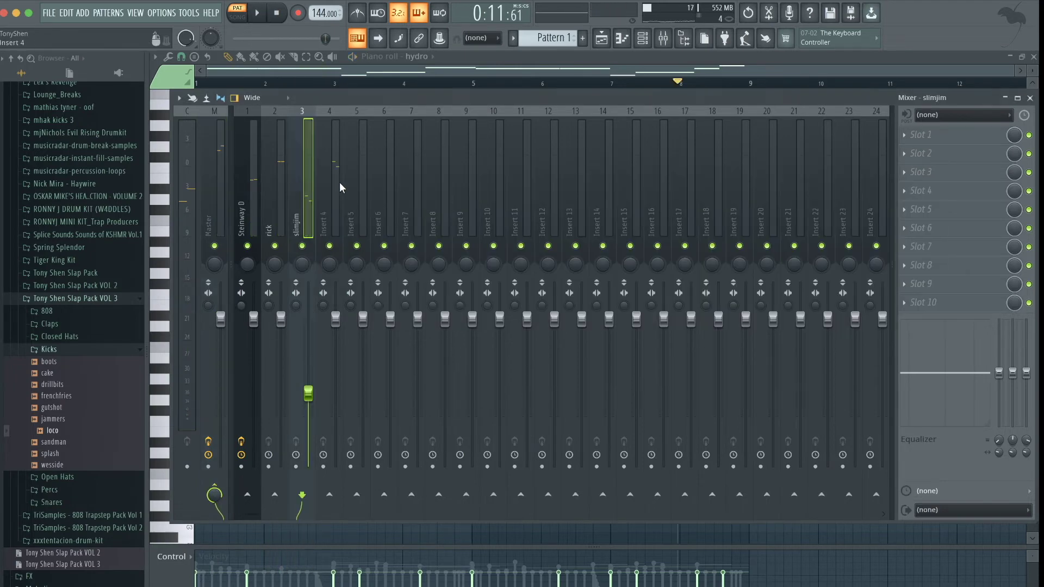
click(334, 185)
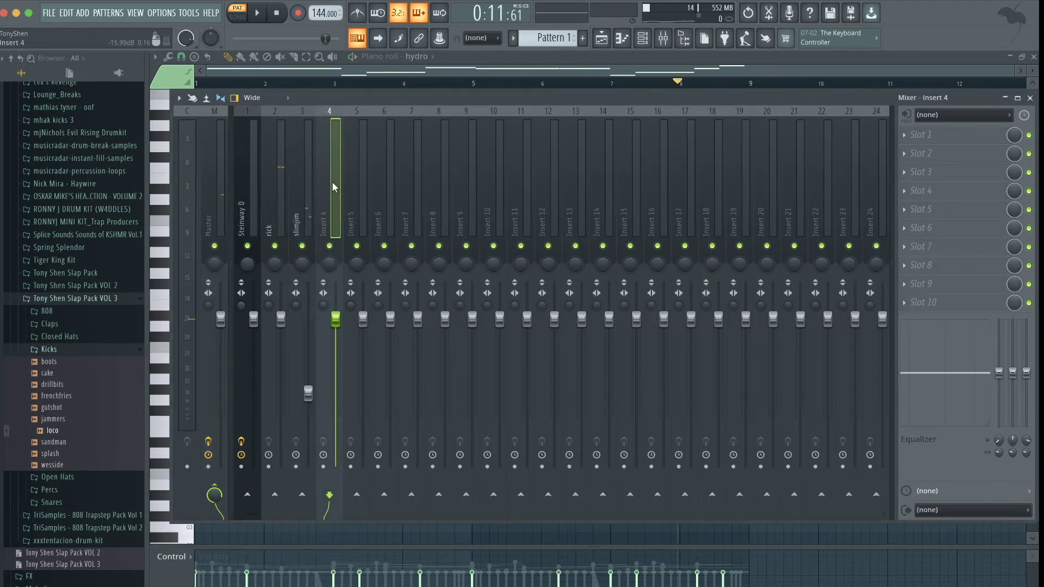
key(ctrl+l)
click(400, 168)
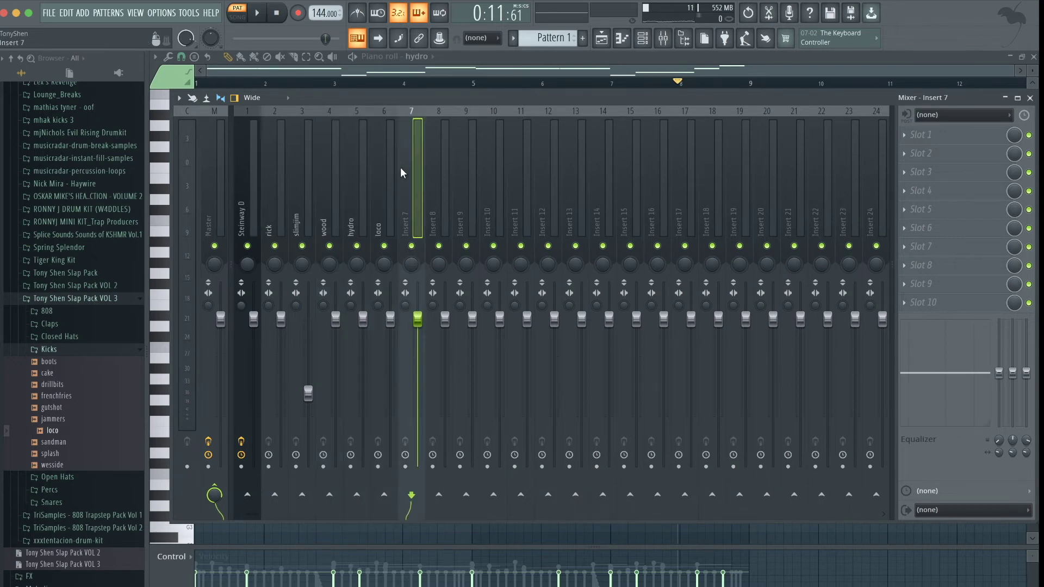
- Lower the mixer levels of the hydro and wood tracks slightly during playback
click(356, 175)
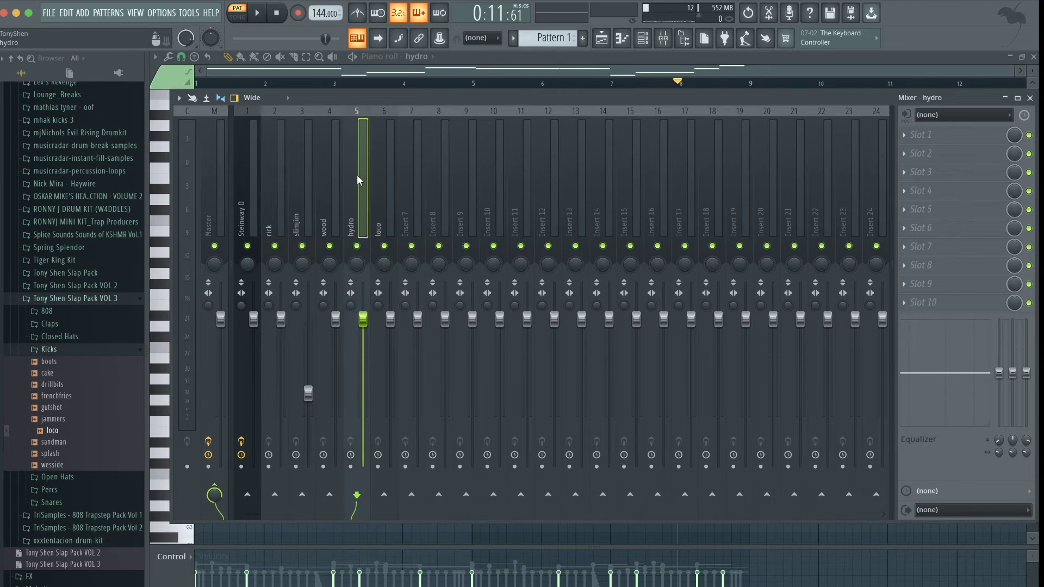
key(space)
drag(362, 319, 336, 346)
- Add Sytrus as a new instrument channel below loco
key(F6)
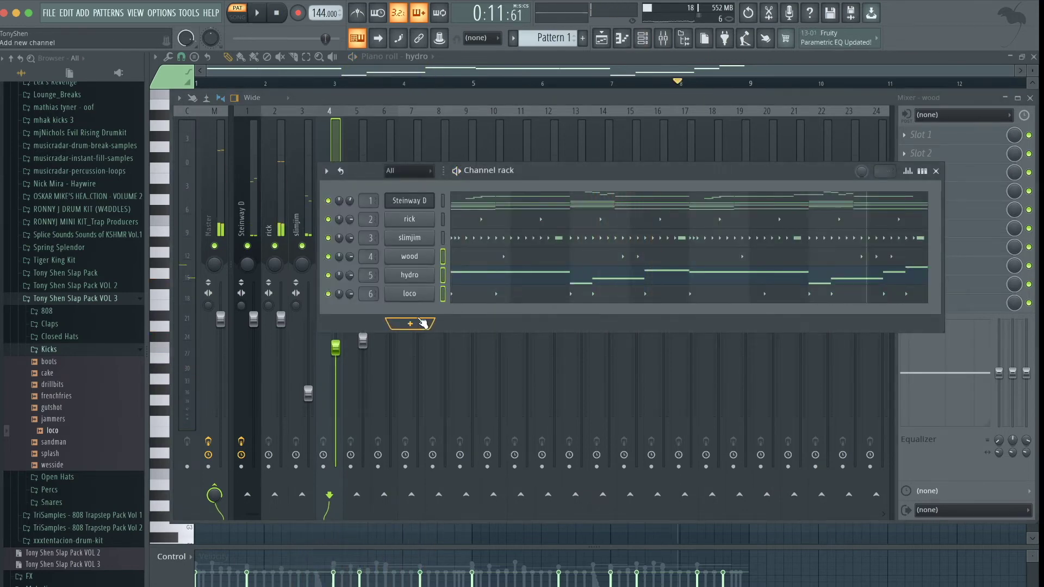
click(410, 323)
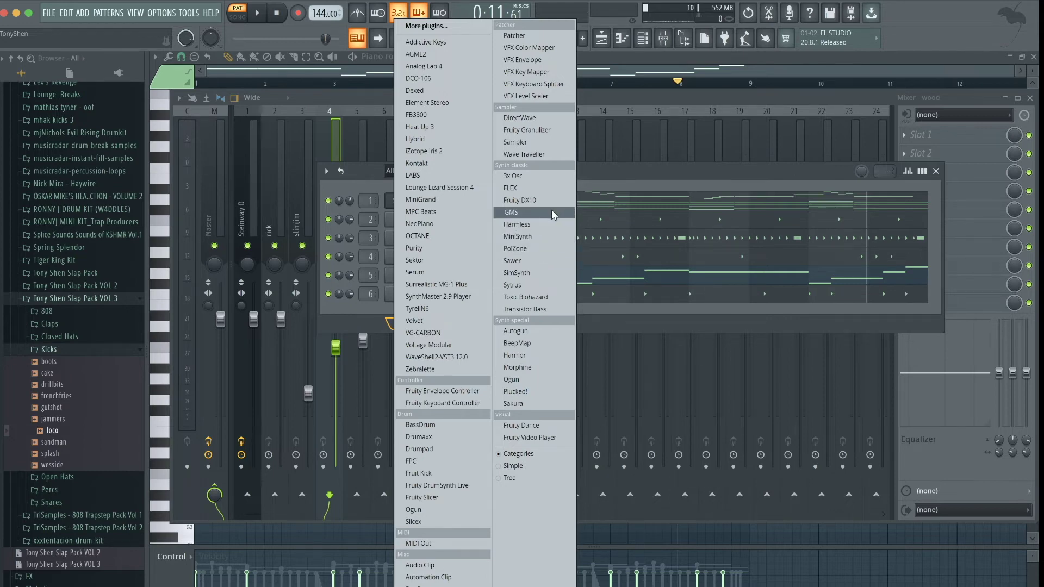
click(530, 284)
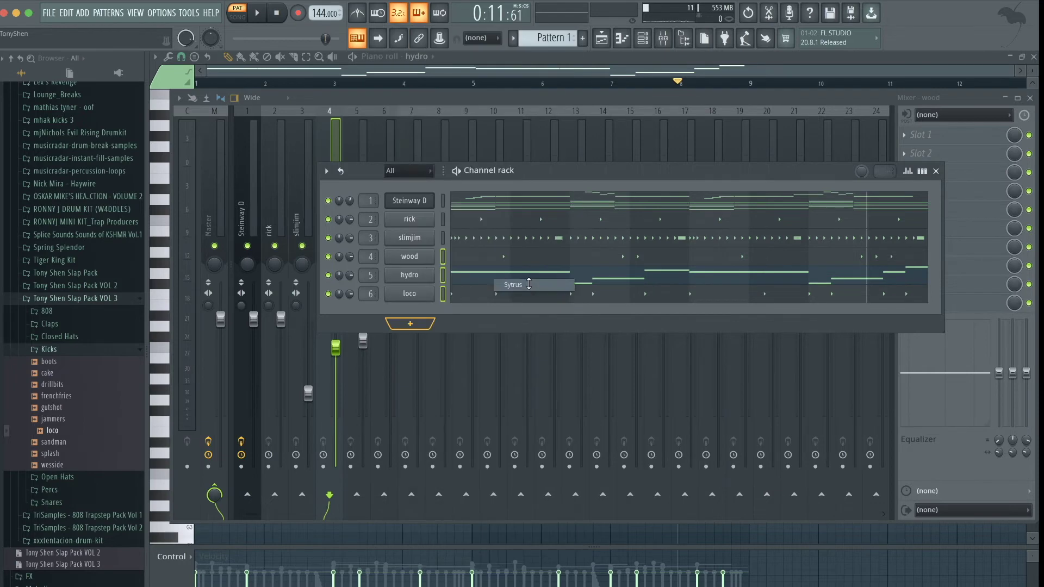
- Audition Sytrus bell presets including Glass, Piano and Reverbed, and choose the Dream bell preset
click(643, 88)
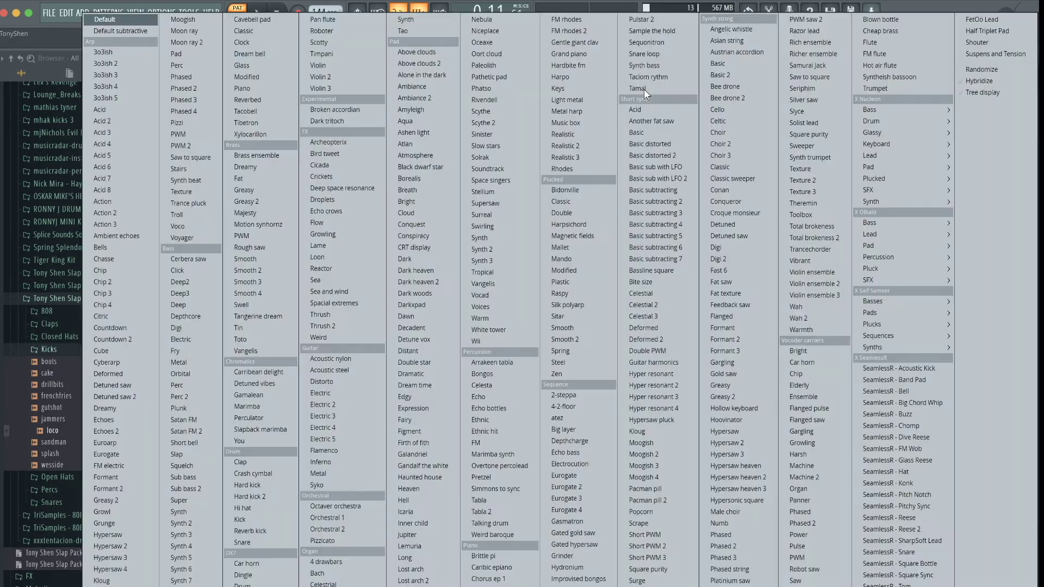
click(252, 65)
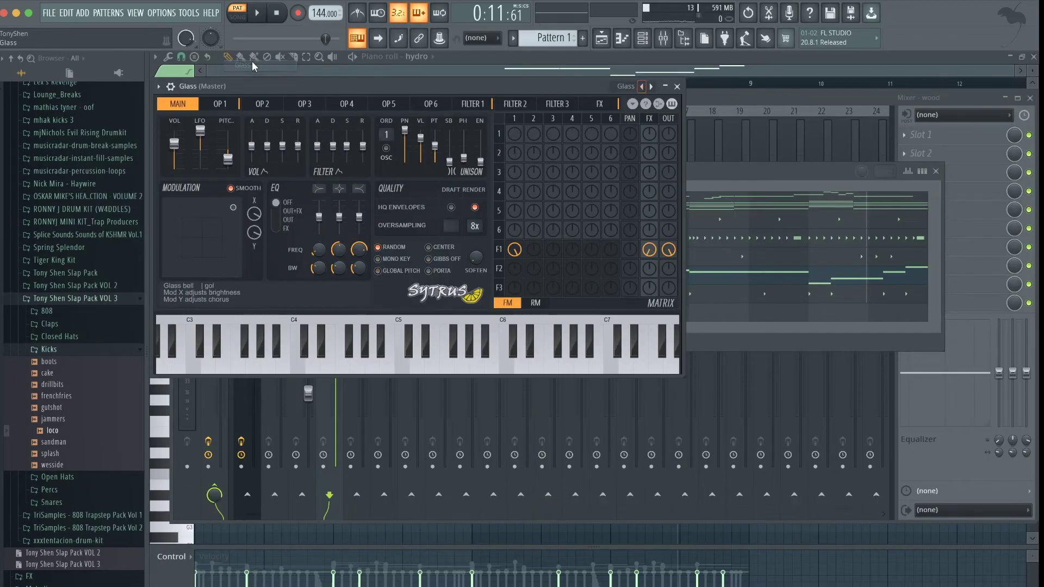
click(651, 88)
click(651, 87)
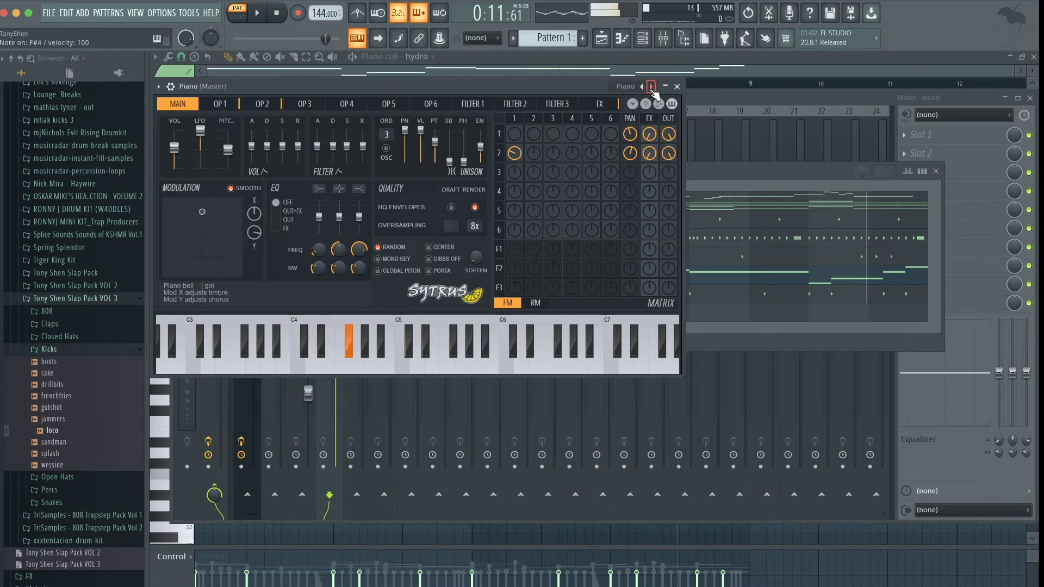
click(651, 87)
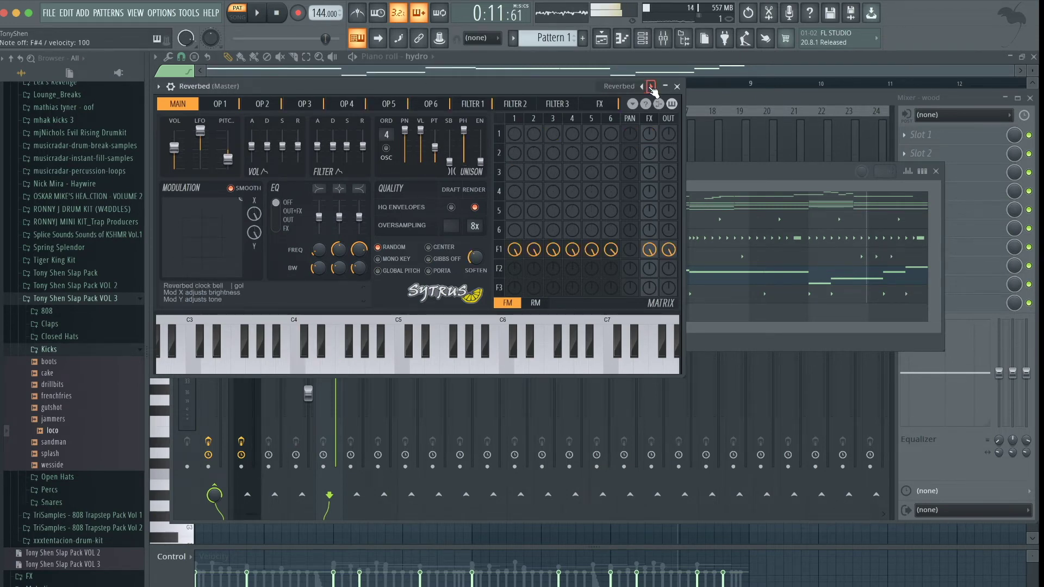
click(645, 88)
click(645, 89)
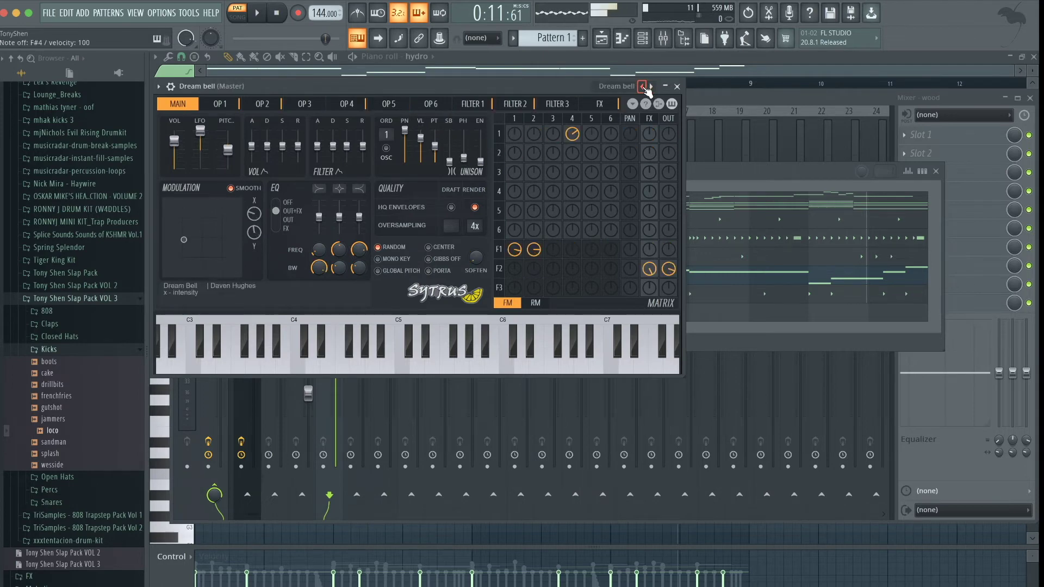
click(677, 87)
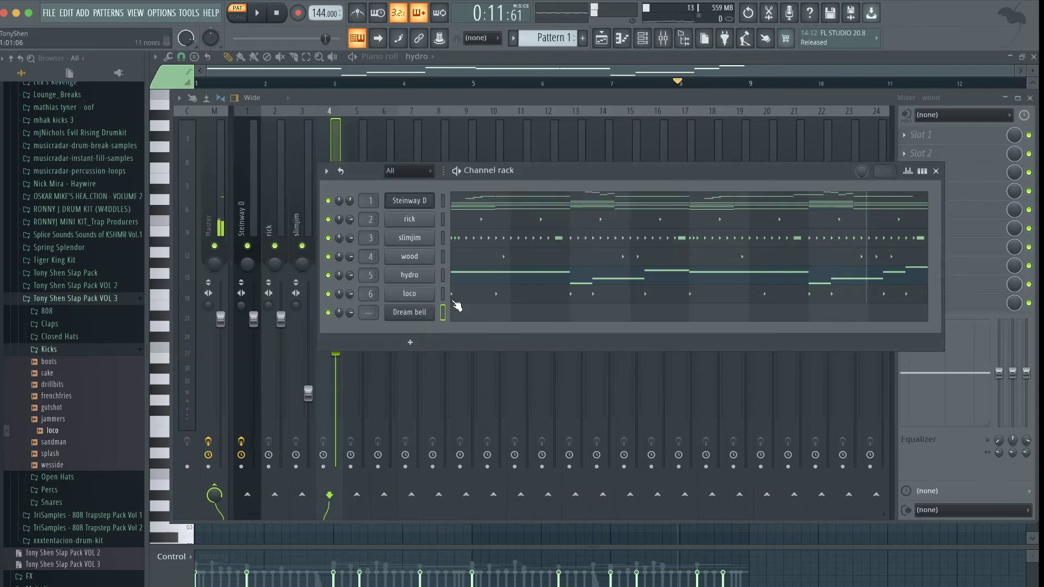
- Draw short consecutive F#6, E6 and A6 notes in bar 2 of the Dream bell piano roll and play them
click(643, 43)
click(370, 368)
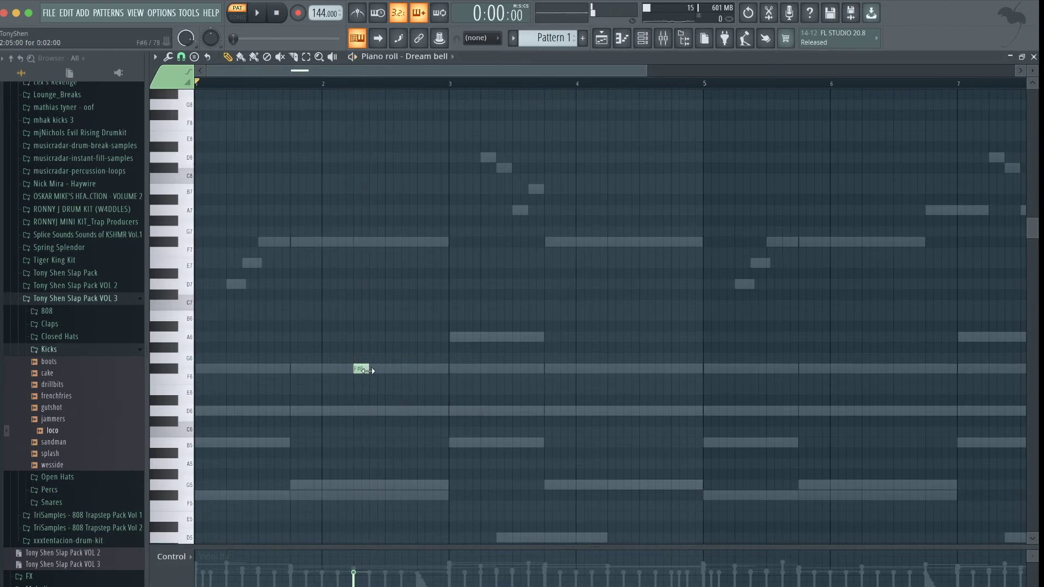
drag(373, 379, 372, 399)
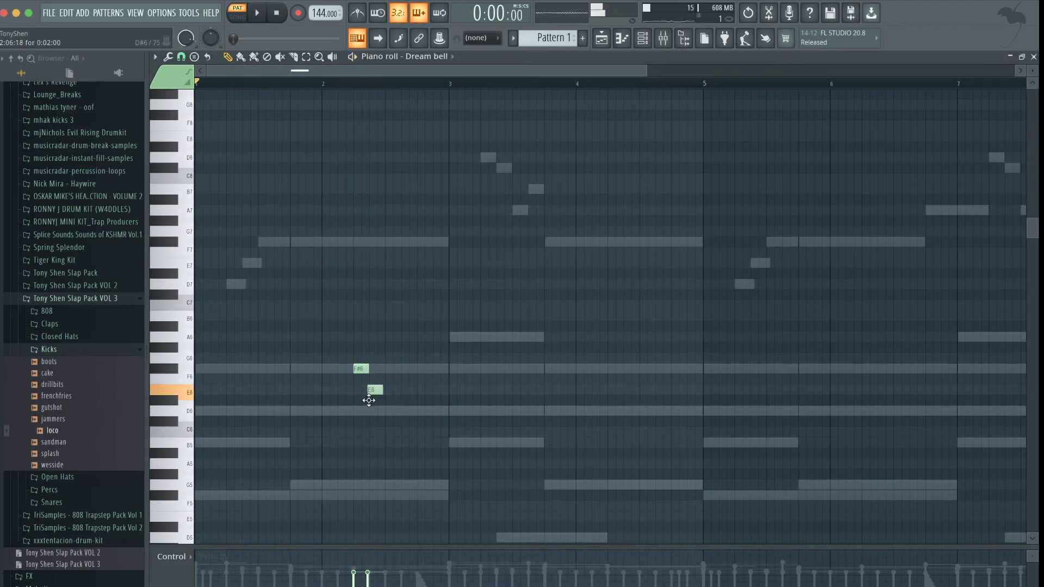
drag(390, 324, 388, 337)
key(space)
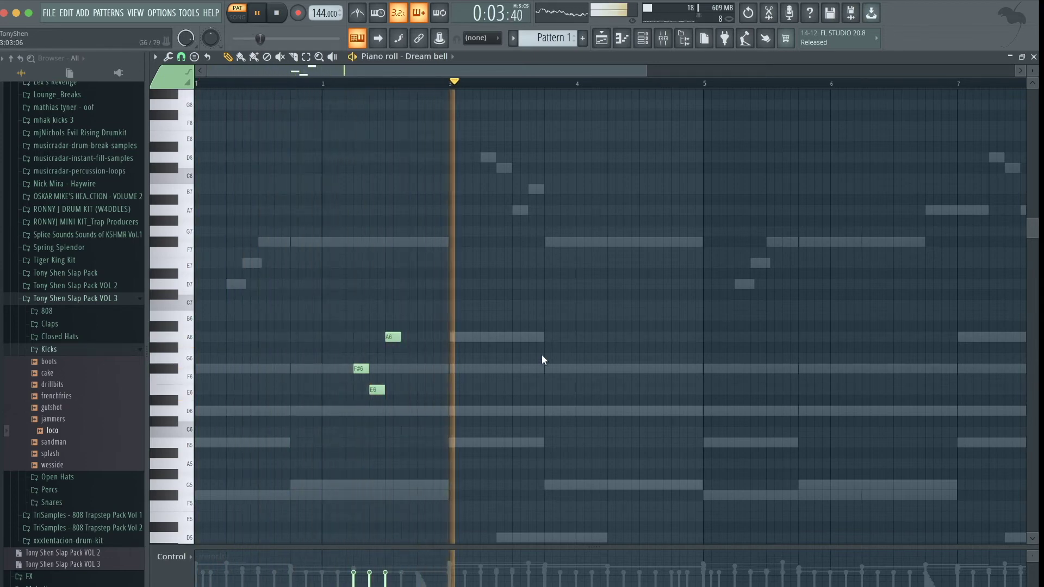
- Add two short A6 notes in the second half of bar 4 and replay the Dream bell melody
key(space)
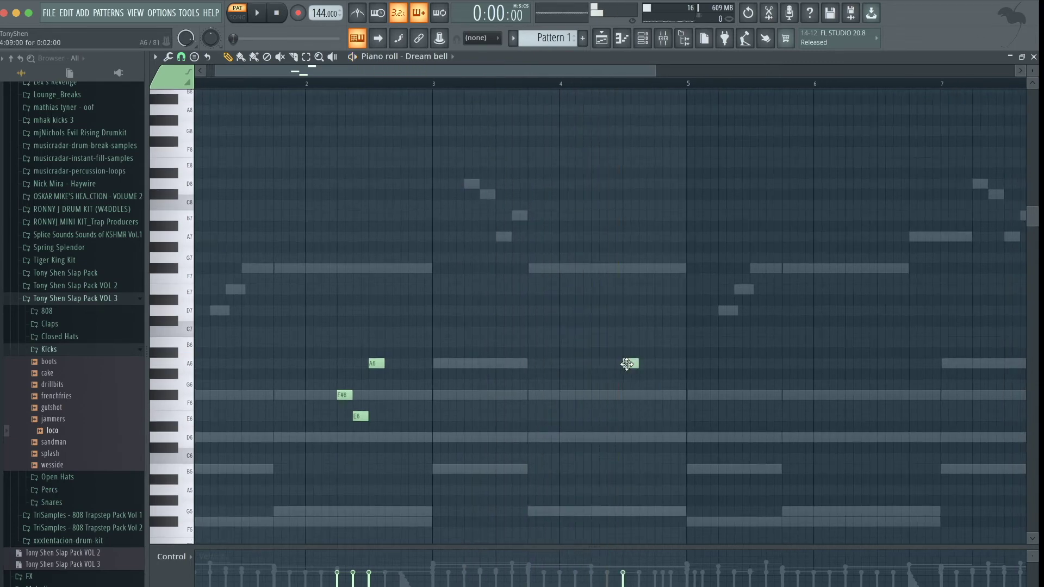
key(space)
scroll(655, 362, down, 3)
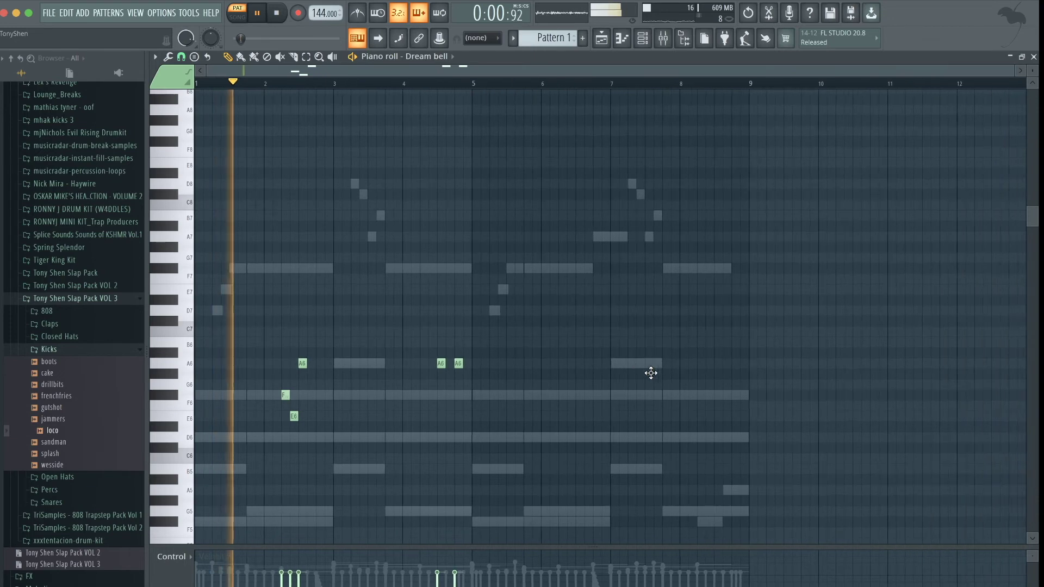
- Copy the five Dream bell notes four bars later, add an extra F#6 near the end of bar 6, and replay
drag(555, 482, 211, 295)
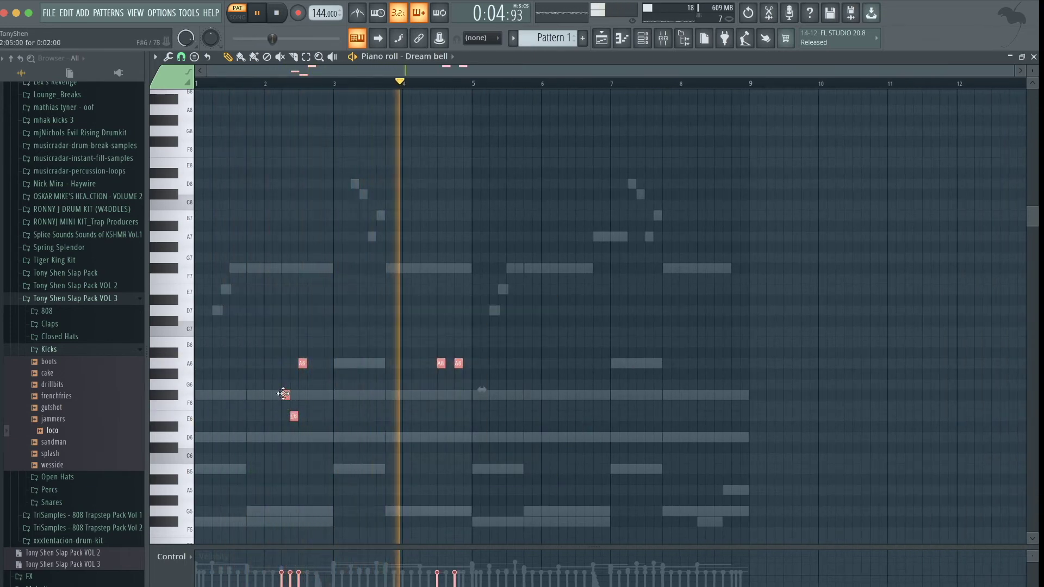
drag(283, 394, 560, 408)
super+click(651, 406)
key(space)
click(588, 396)
key(space)
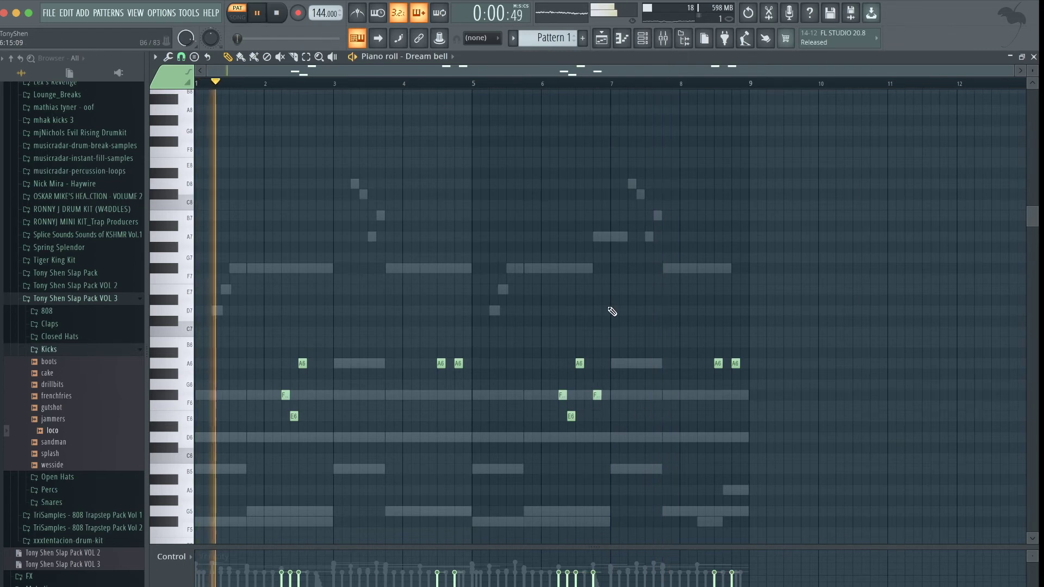
- Route the Dream bell channel to mixer track 7
click(643, 39)
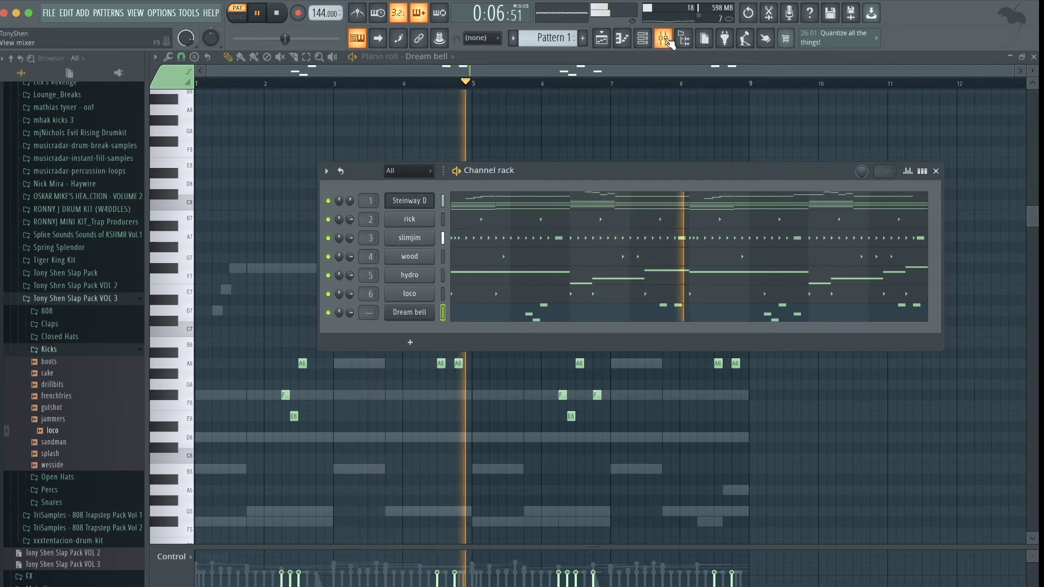
click(664, 39)
click(419, 191)
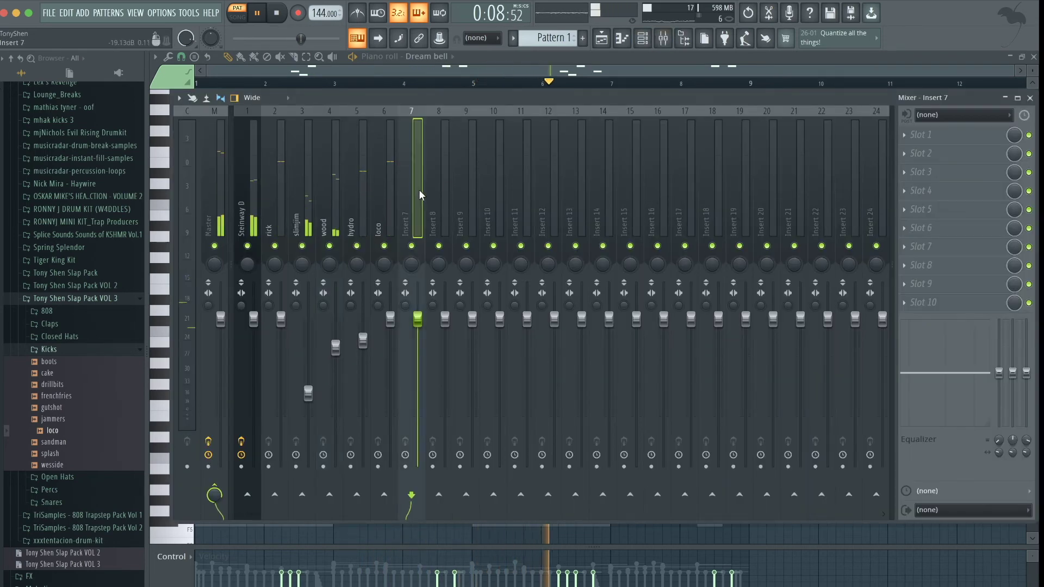
key(space)
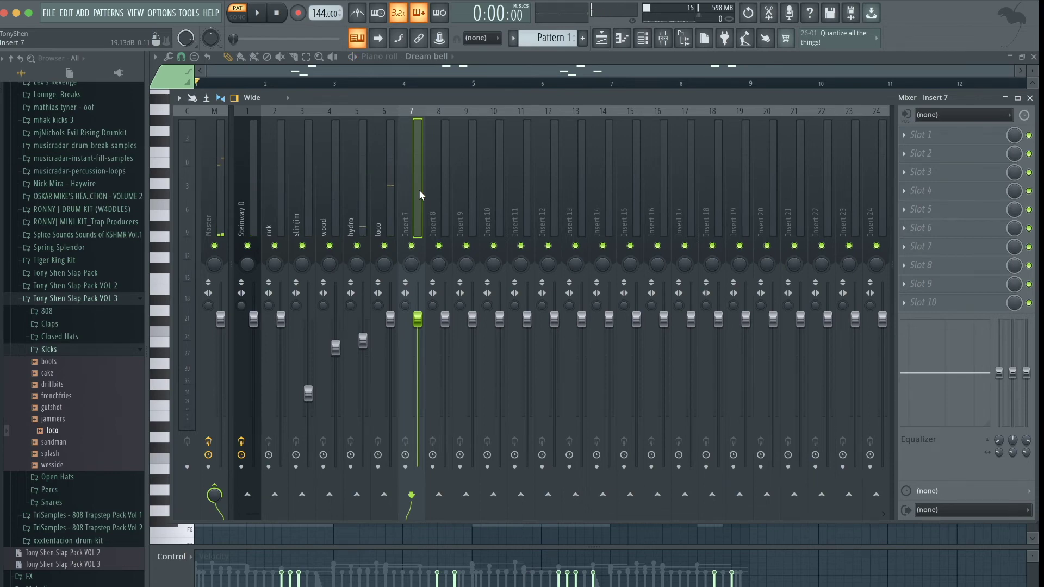
key(ctrl+l)
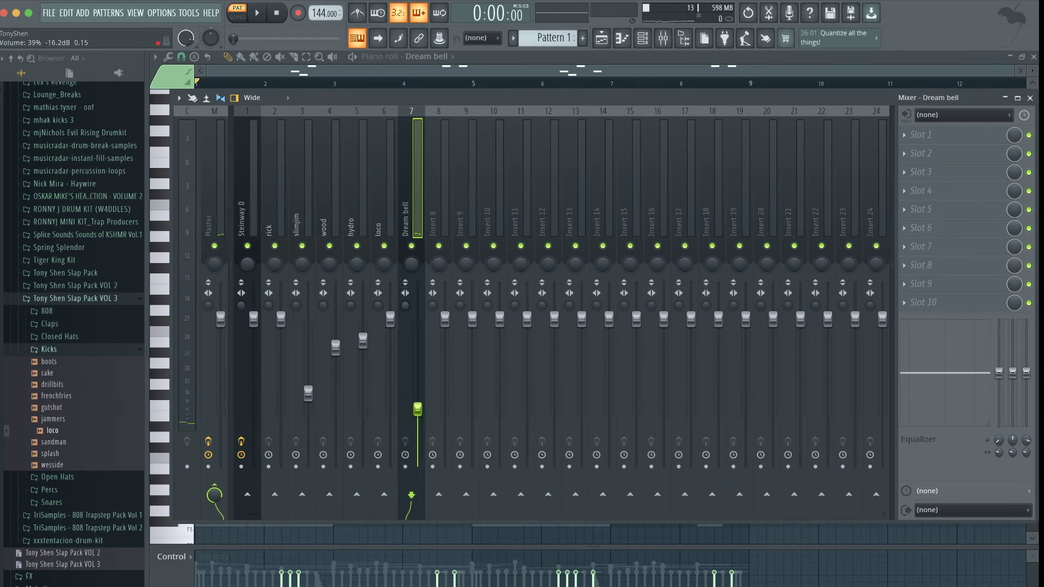
- Balance the Dream bell level to about -15.9 dB during playback and lower the Steinway D track slightly
drag(417, 408, 417, 424)
key(space)
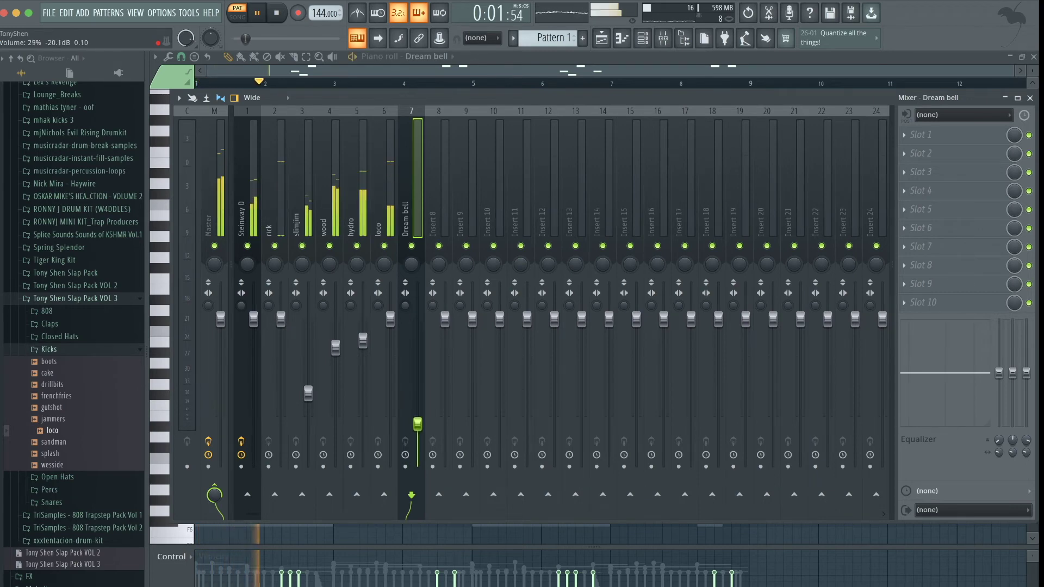
drag(417, 424, 417, 407)
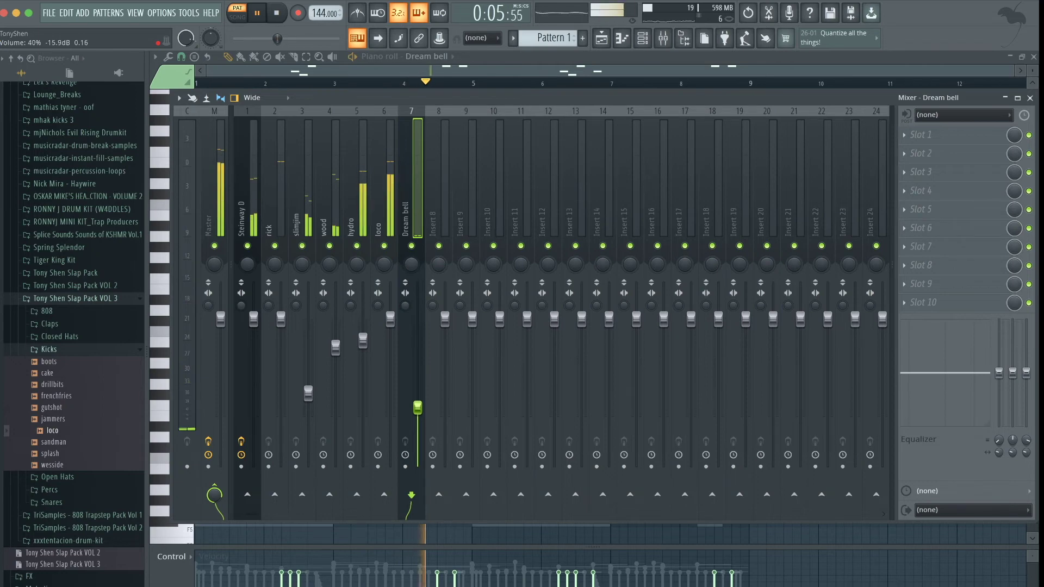
drag(253, 319, 253, 336)
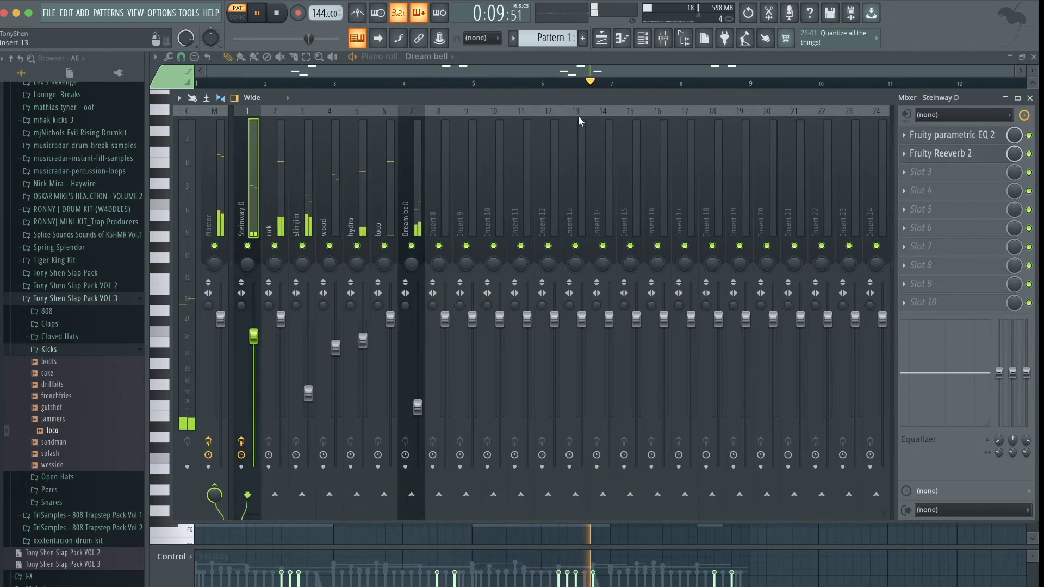
- Place Pattern 1 on Track 1 of the playlist, starting at bar 1
click(604, 38)
scroll(650, 205, up, 3)
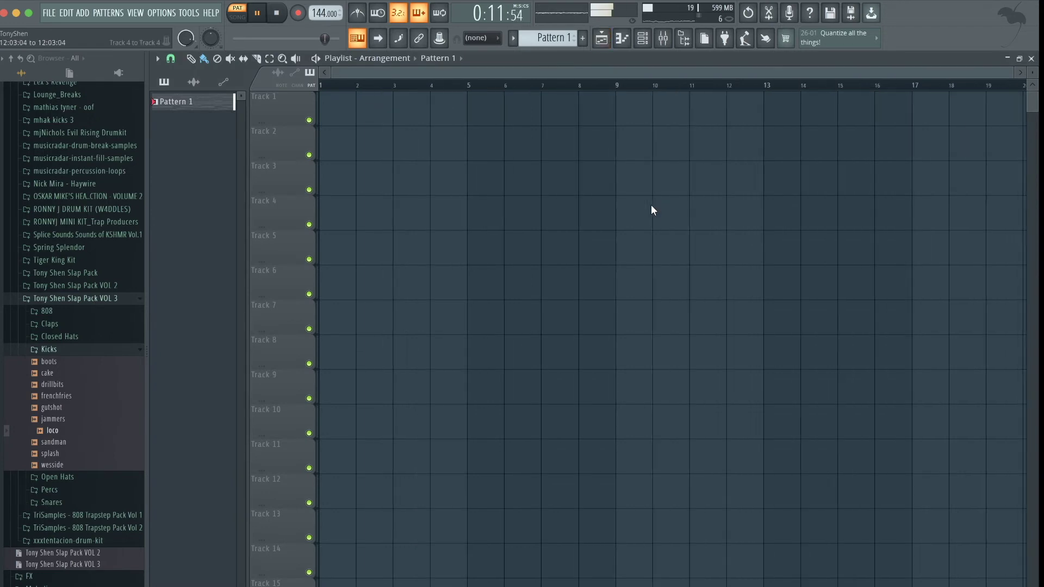
key(space)
click(328, 112)
scroll(488, 163, down, 3)
- Play the pattern briefly and check the Dream bell level against the other mixer tracks
click(664, 39)
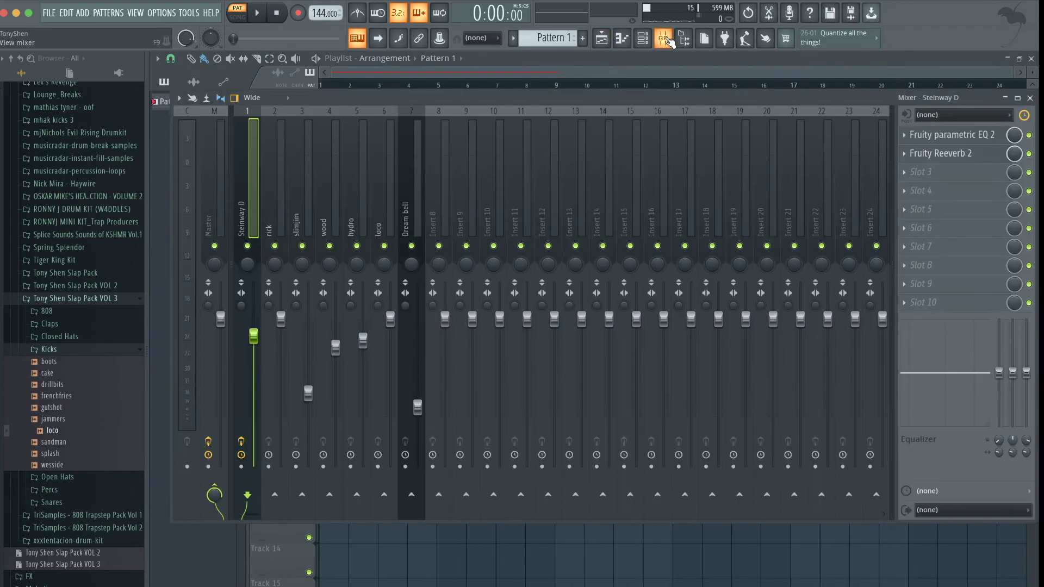
mouse_move(401, 215)
mouse_down()
mouse_move(337, 217)
mouse_move(413, 213)
mouse_up()
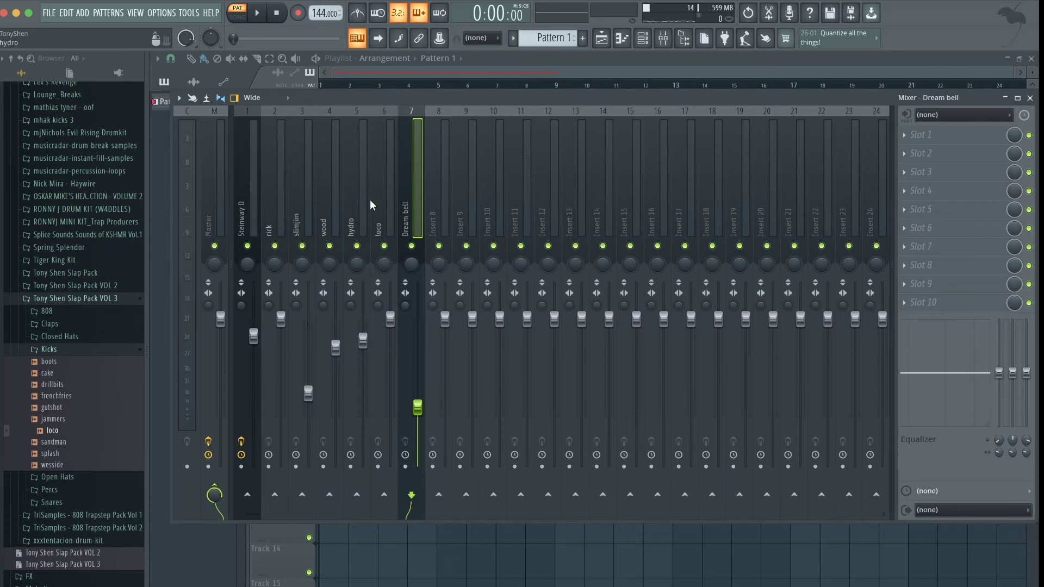
key(space)
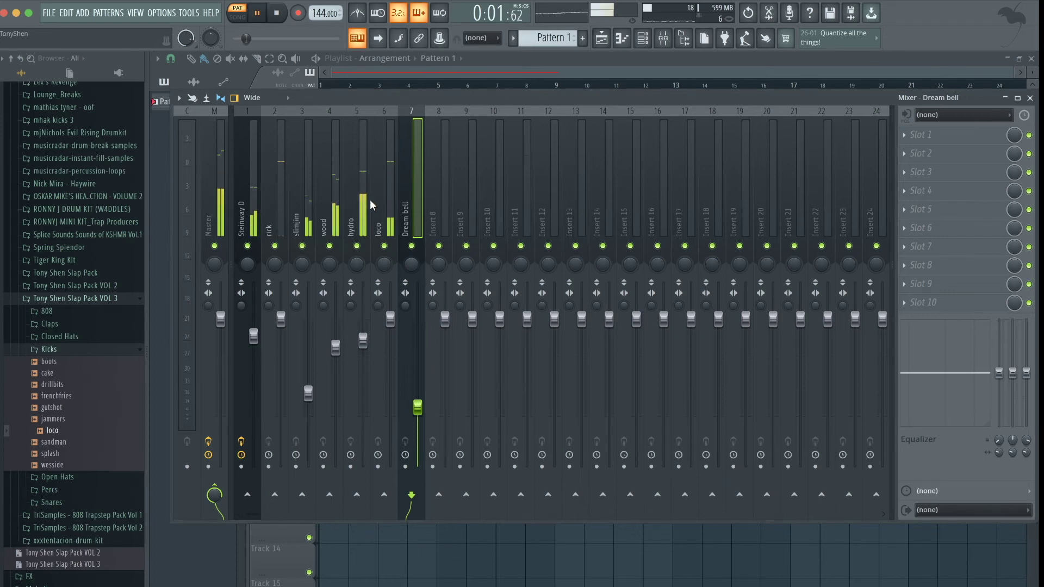
key(space)
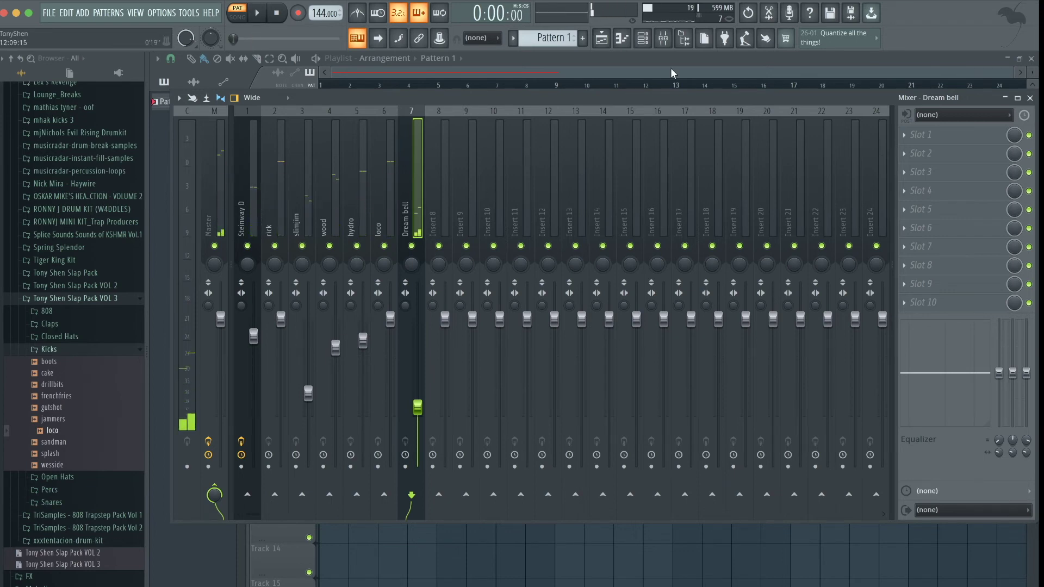
- Split Pattern 1 by channel into separate patterns and delete the leftover Steinway D clip from the playlist
click(603, 40)
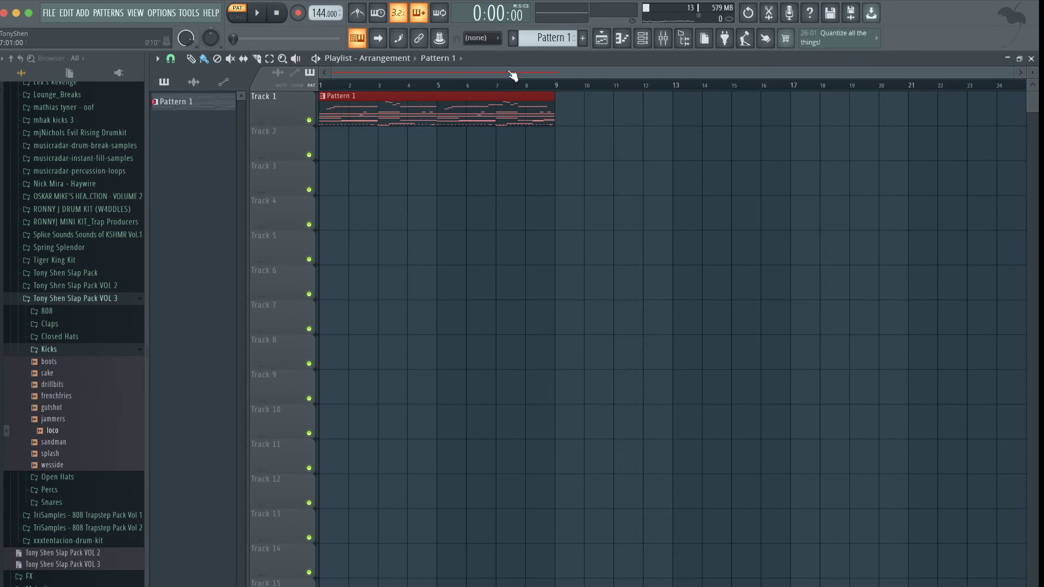
click(548, 39)
click(614, 239)
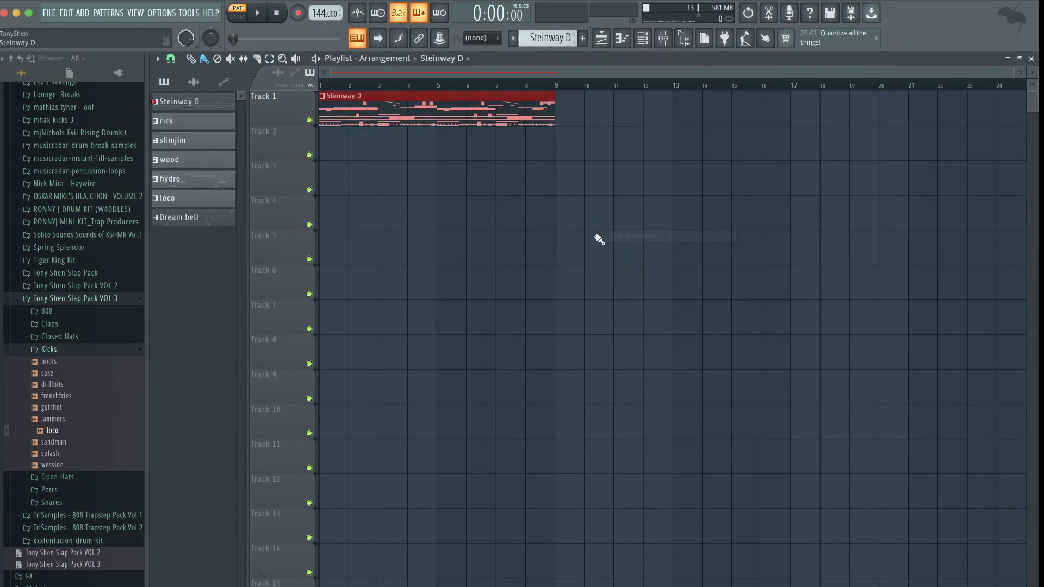
drag(398, 160, 322, 96)
key(Delete)
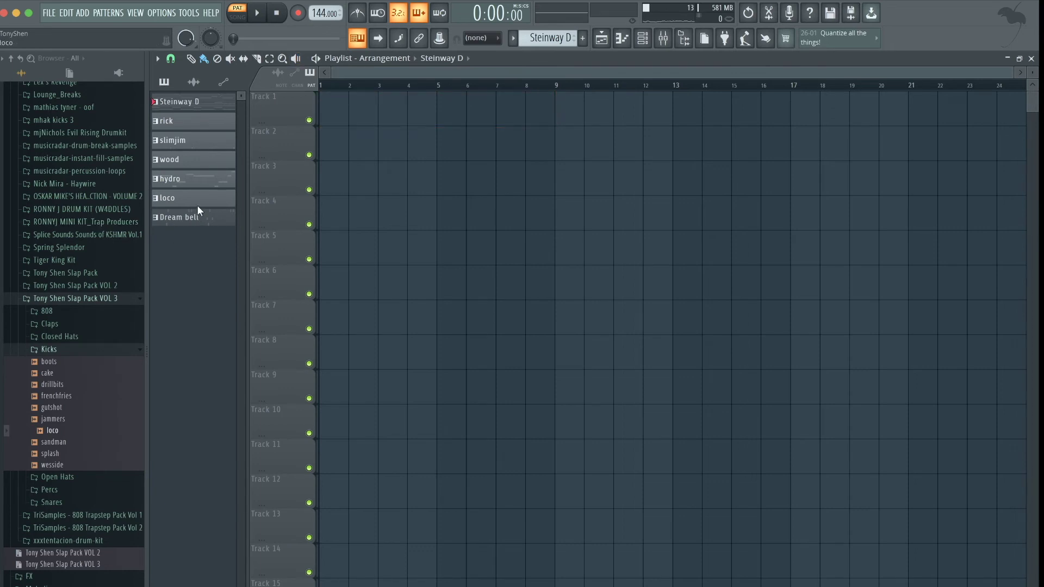
- Select all seven patterns from Steinway D to Dream bell and place them on Tracks 1 to 7 at bar 1
click(195, 216)
click(184, 175)
click(179, 102)
drag(178, 102, 324, 117)
click(760, 301)
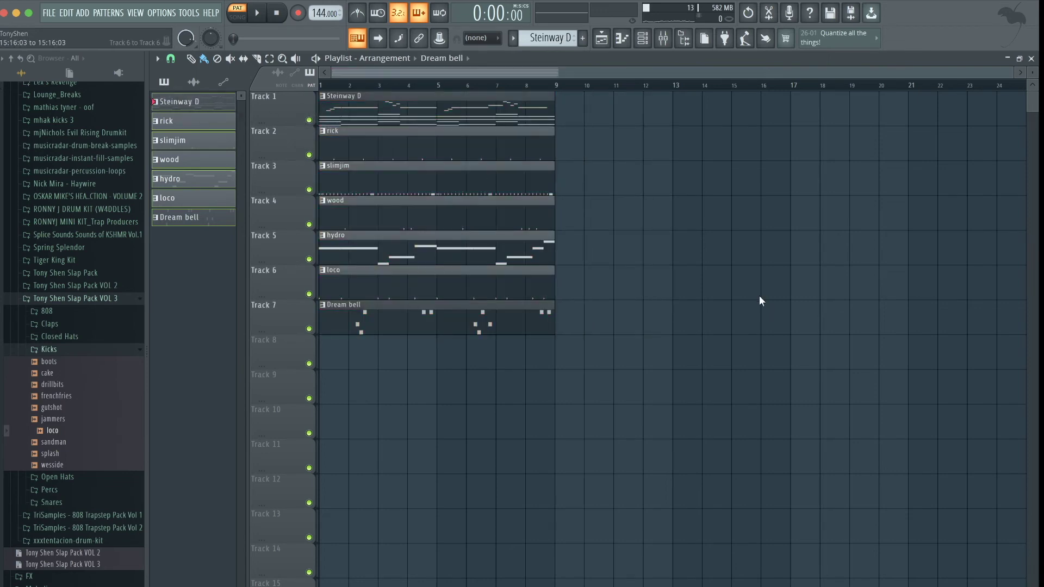
- Move the rick to Dream bell clips to bar 9 and duplicate the Steinway D clip into bars 9 to 16
drag(581, 336, 570, 170)
drag(440, 193, 311, 85)
key(super+b)
scroll(311, 86, down, 3)
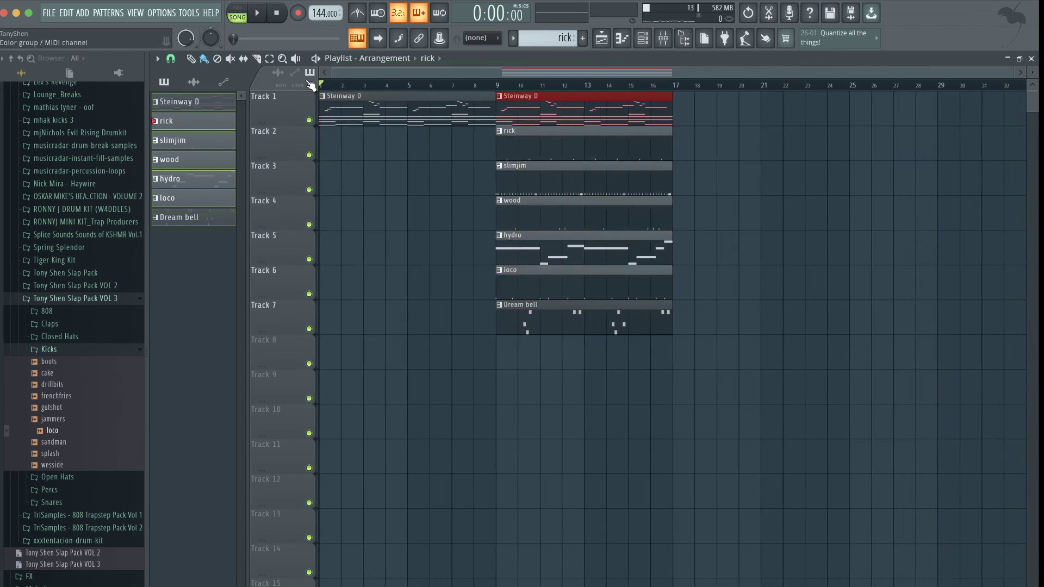
click(383, 202)
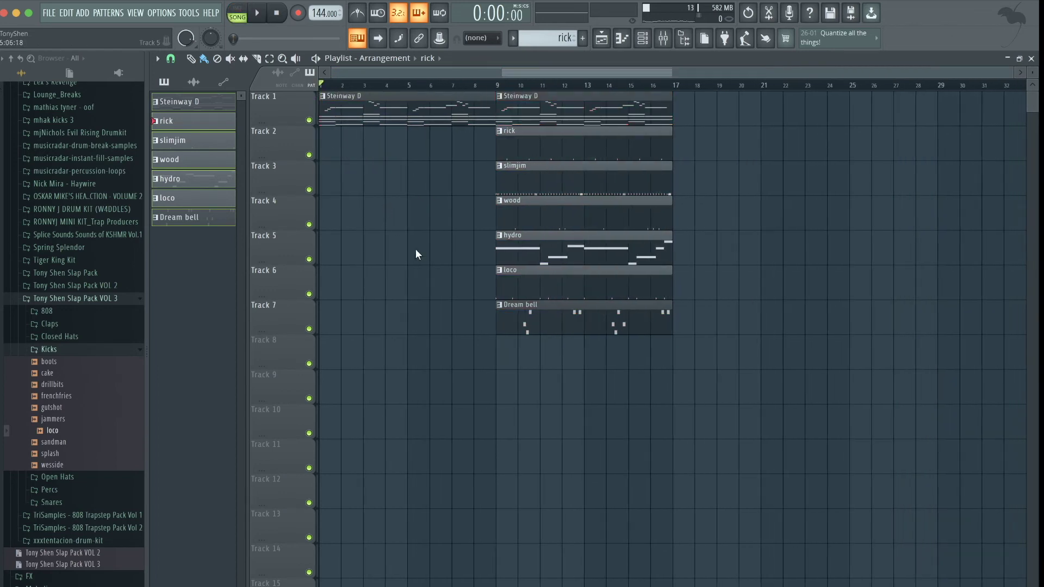
- Play the arrangement from around bar 8 to hear the transition out of the intro
drag(703, 218, 576, 154)
super+click(705, 215)
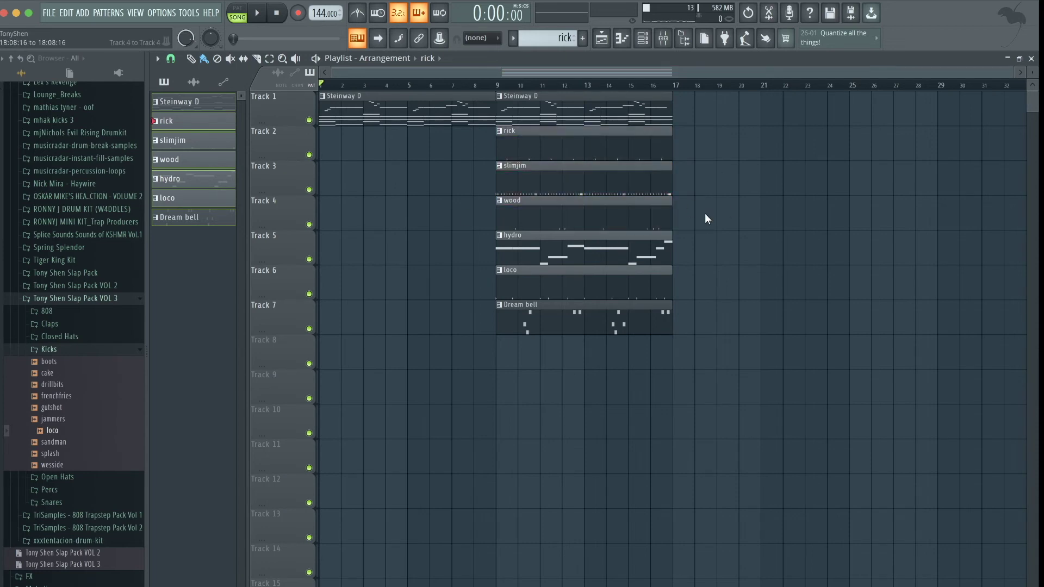
key(space)
click(471, 86)
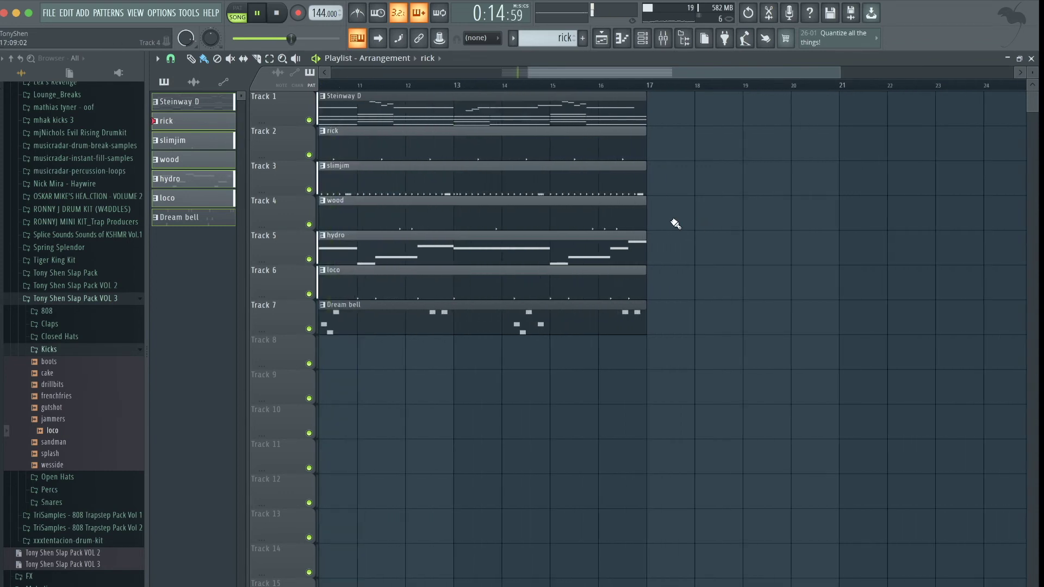
- Move the rick, slimjim, wood, loco and Dream bell clips to bar 17, replaying the arrangement
drag(674, 222, 726, 163)
key(space)
drag(752, 368, 722, 287)
key(space)
- Duplicate the Steinway D and hydro clips from bars 9 to 16 into bars 17 to 24
drag(595, 288, 538, 116)
key(ctrl+b)
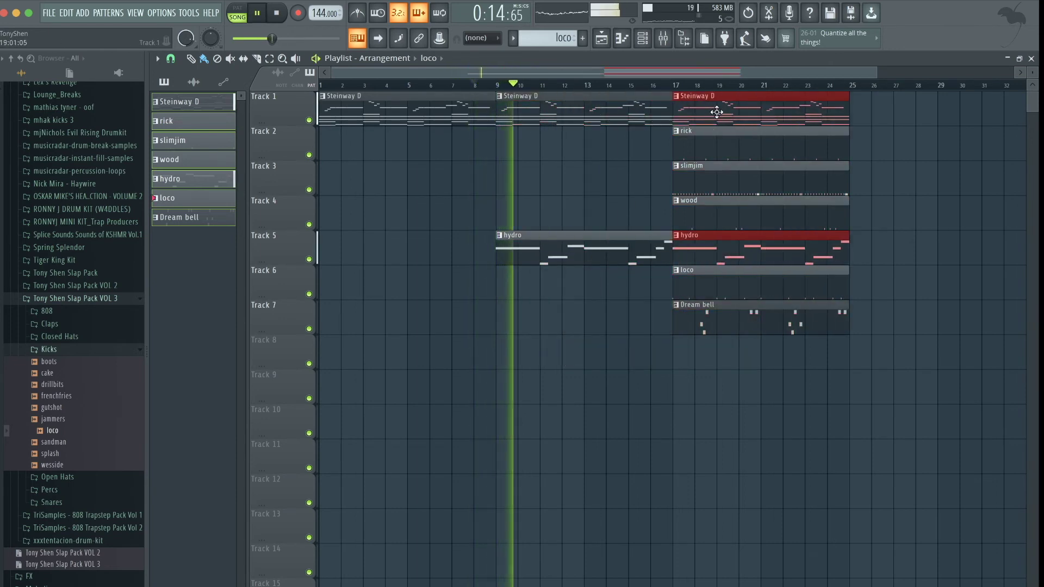
click(607, 186)
- Move the loco and Dream bell clips on Tracks 6 and 7 to bar 25
scroll(607, 186, down, 2)
drag(743, 438, 771, 286)
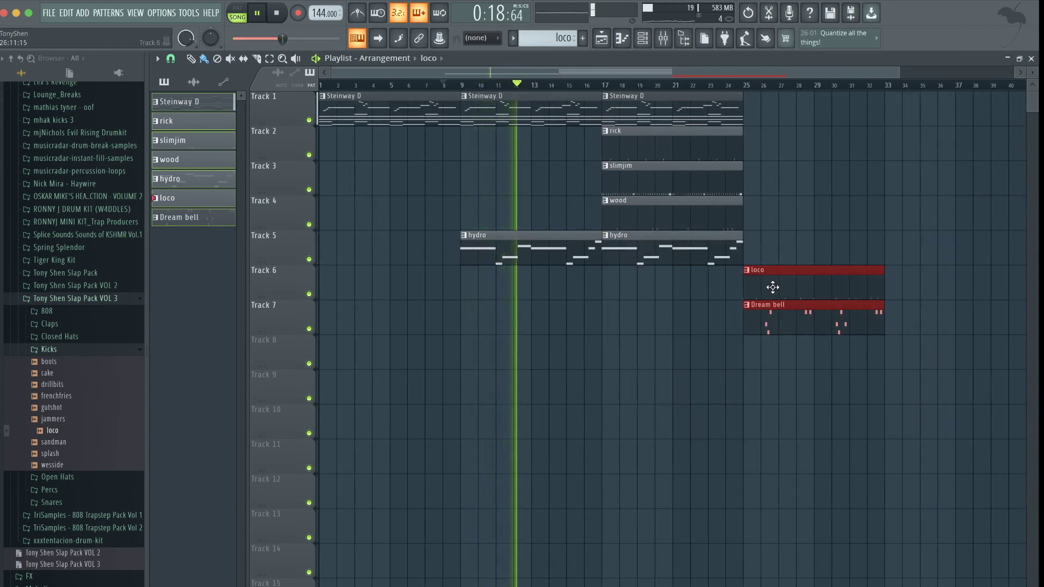
- Duplicate the Steinway D clip into bars 25 to 40 and the loco and Dream bell clips into bars 33 to 40
scroll(771, 286, down, 1)
mouse_move(691, 122)
mouse_down()
mouse_move(482, 110)
mouse_move(764, 126)
mouse_move(710, 124)
mouse_up()
drag(834, 321, 847, 287)
super+click(756, 231)
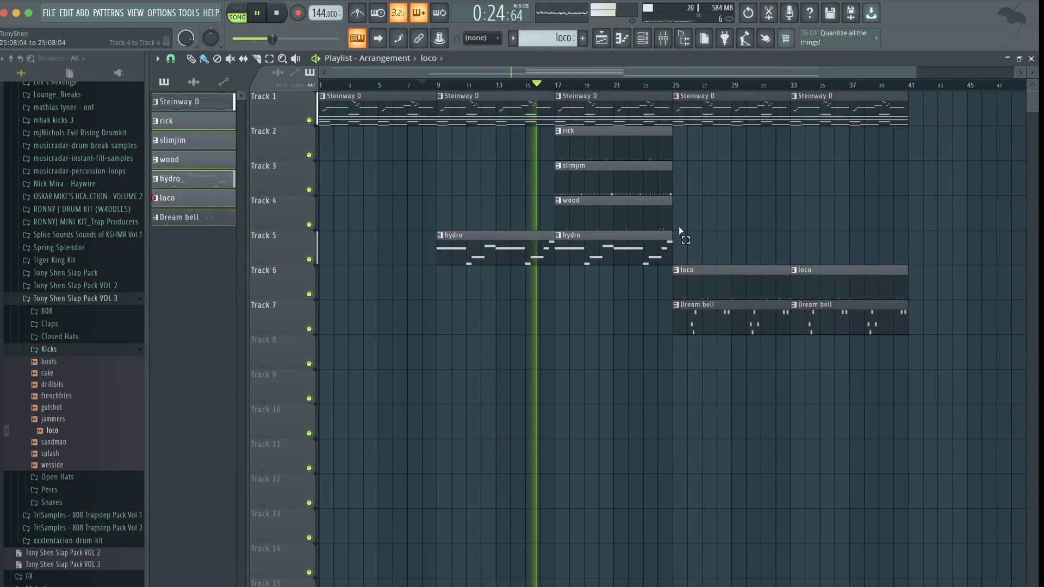
- Copy the rick, slimjim and hydro clips into bars 25 to 40, keeping a wood clip only in bars 33 to 40
drag(625, 213, 860, 219)
drag(664, 196, 813, 156)
ctrl+click(730, 229)
scroll(730, 231, down, 1)
ctrl+click(888, 406)
mouse_move(629, 252)
mouse_down()
mouse_move(424, 240)
mouse_move(695, 255)
mouse_move(645, 255)
mouse_up()
ctrl+click(657, 201)
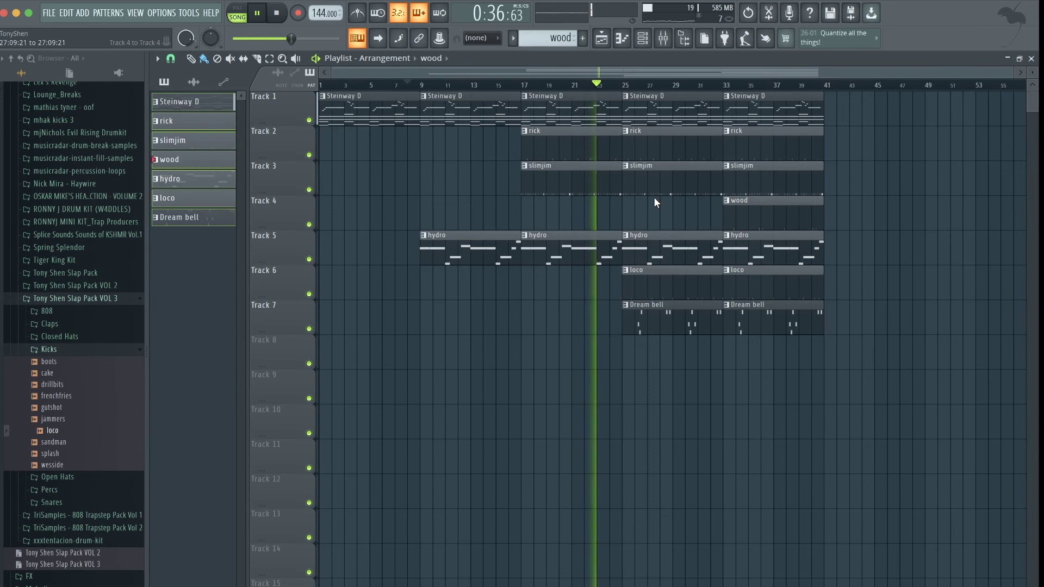
- Duplicate all clips from bars 9 to 40 and place the copied block starting at bar 41
drag(827, 401, 466, 93)
key(ctrl+b)
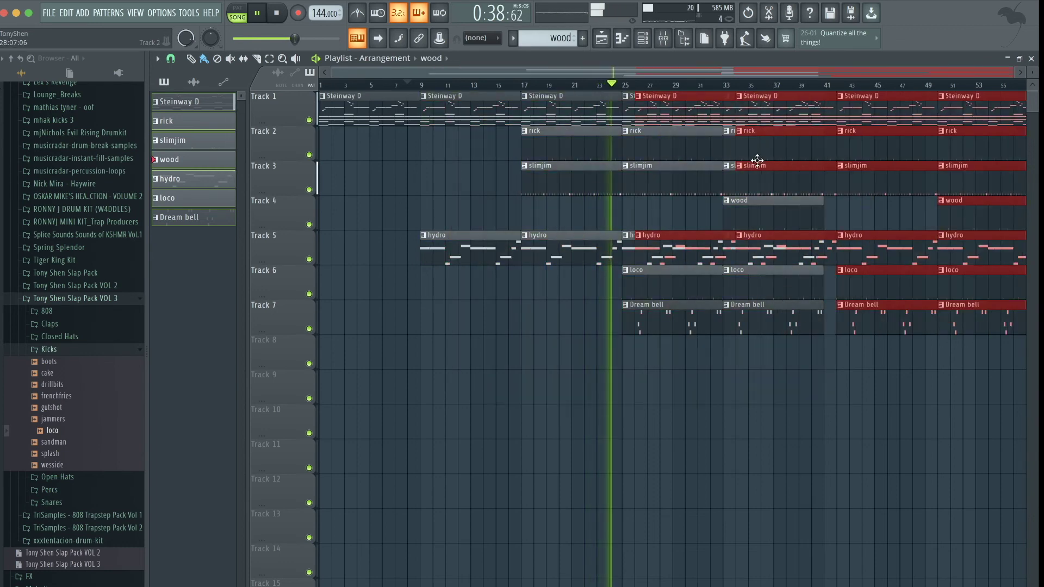
drag(833, 161, 852, 160)
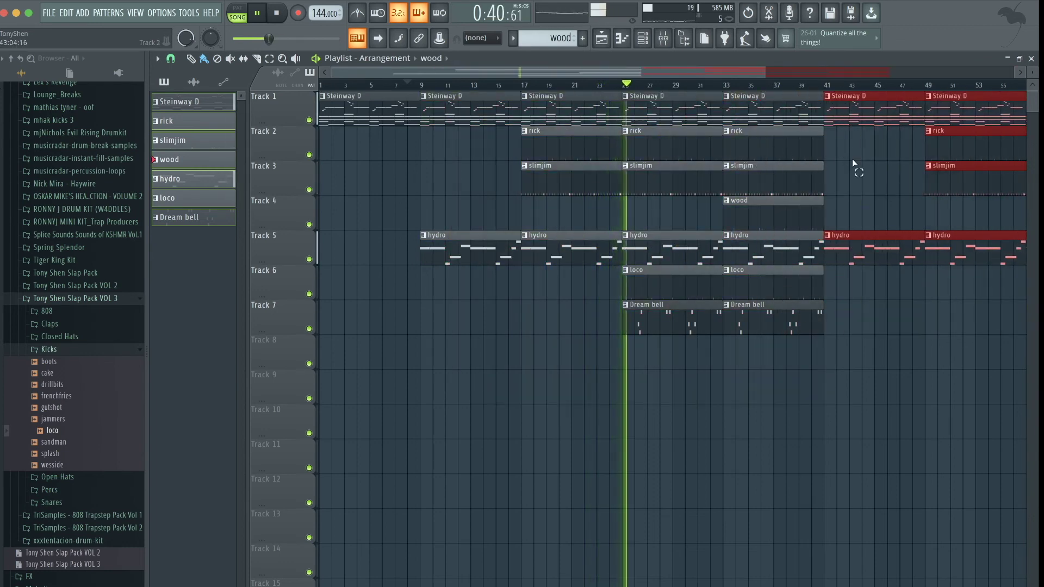
- Fill bars 41 to 48 with copies of the rick and slimjim clips and delete the hydro clip there
ctrl+click(852, 159)
drag(965, 205, 845, 136)
click(852, 209)
right_click(850, 253)
scroll(850, 251, down, 3)
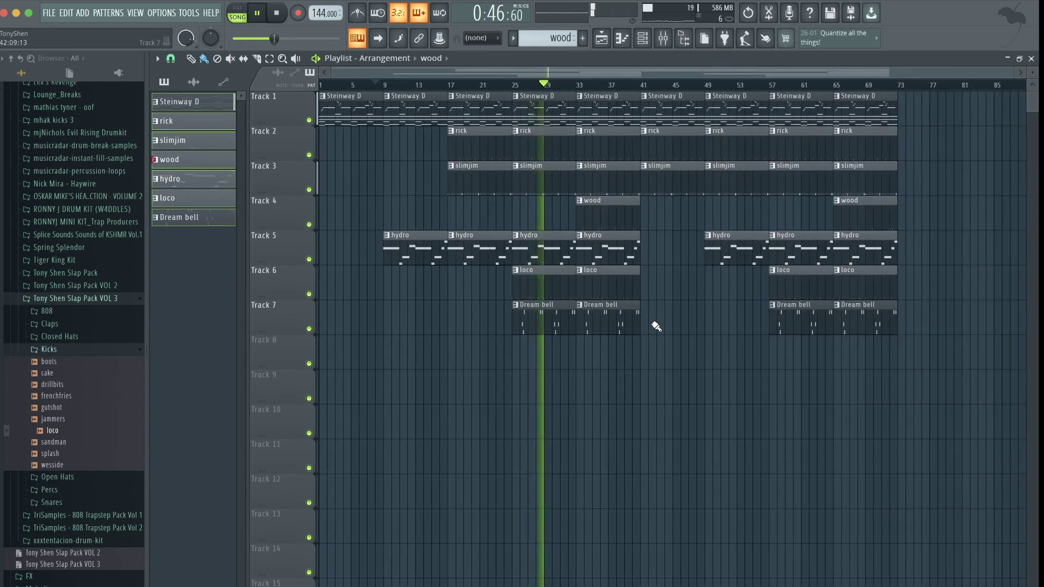
- Duplicate two sections of Steinway D, rick, slimjim and hydro clips into bars 73 to 88
drag(503, 258, 756, 101)
drag(885, 139, 924, 136)
ctrl+click(922, 198)
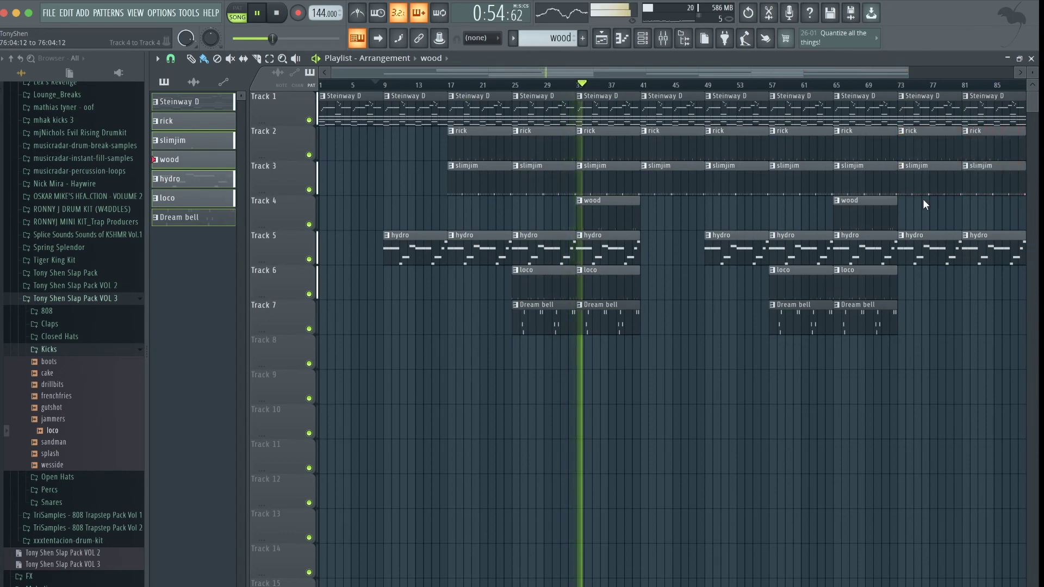
- Add a Steinway D clip at bar 89 as an outro and copy the wood clip to bars 81 and 49
scroll(922, 198, down, 1)
drag(894, 101, 942, 110)
drag(773, 204, 882, 203)
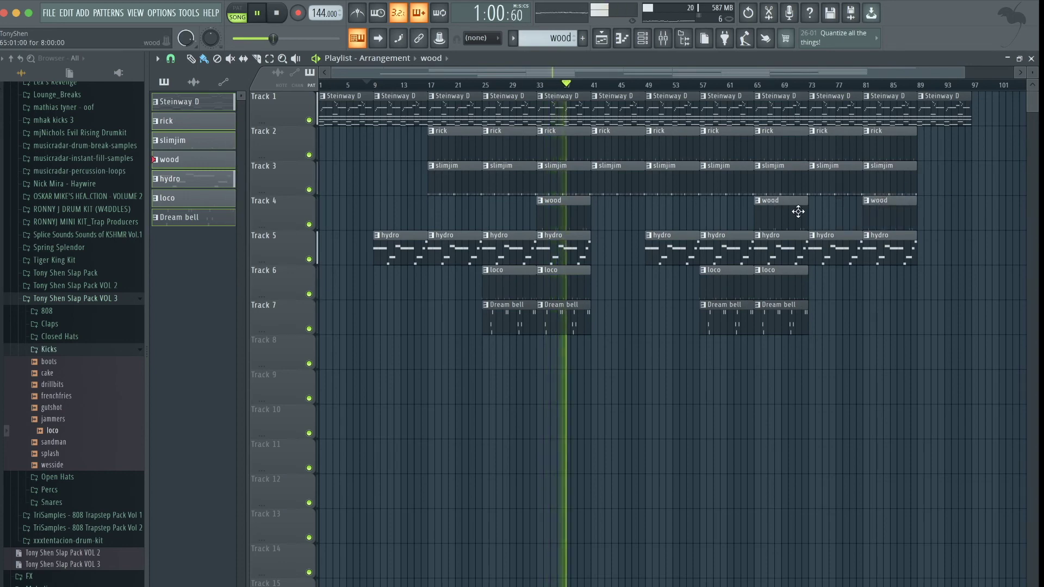
drag(789, 214, 678, 215)
- Stop playback, return to the start of the song and play the full arrangement from bar 1
scroll(686, 318, down, 2)
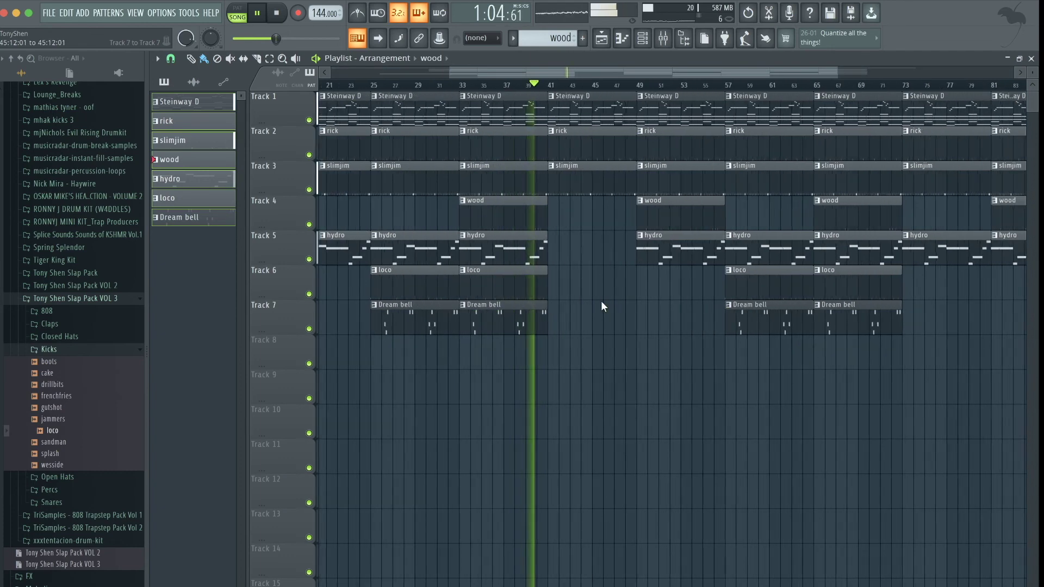
key(space)
drag(363, 85, 295, 96)
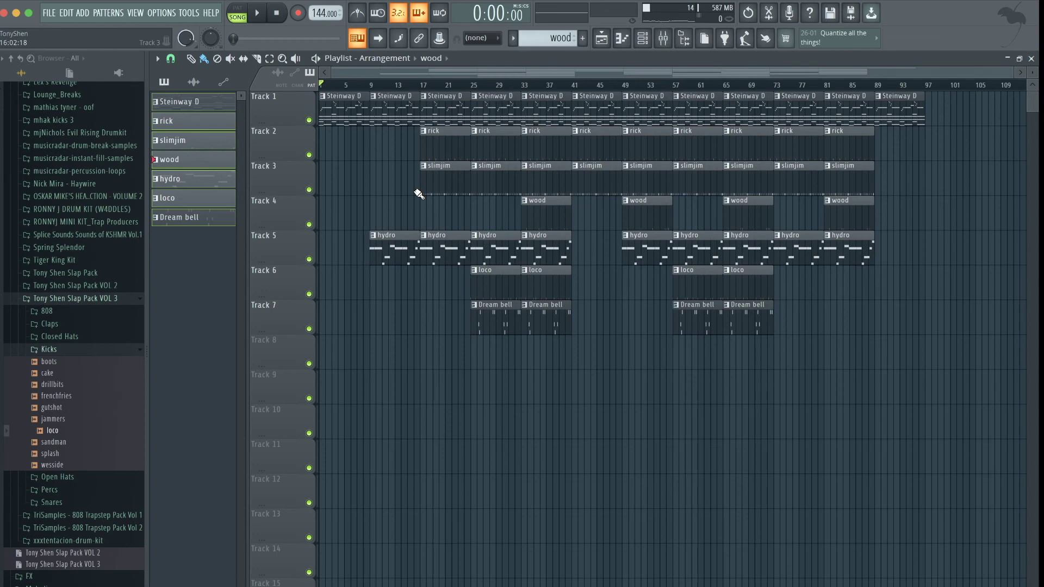
key(space)
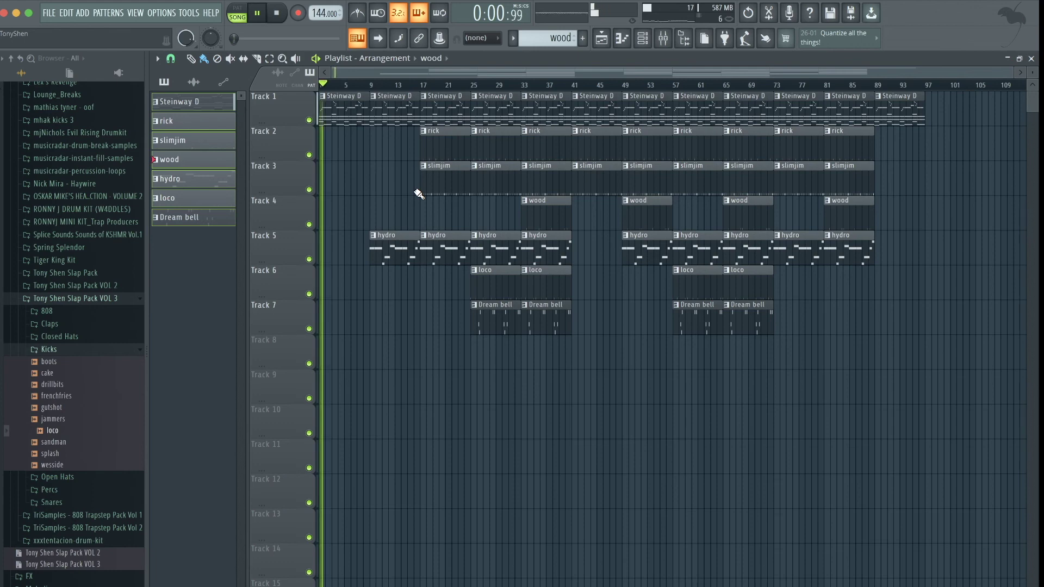